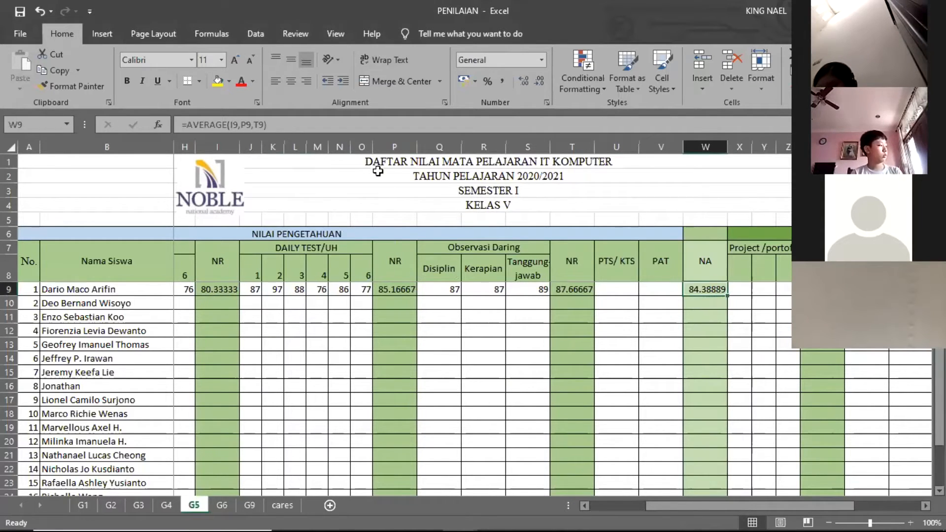
Inspect the average formulas in P9, T9 and W9 of the first student's row on sheet G5
{"action": "left_click", "coordinate": [395, 290]}
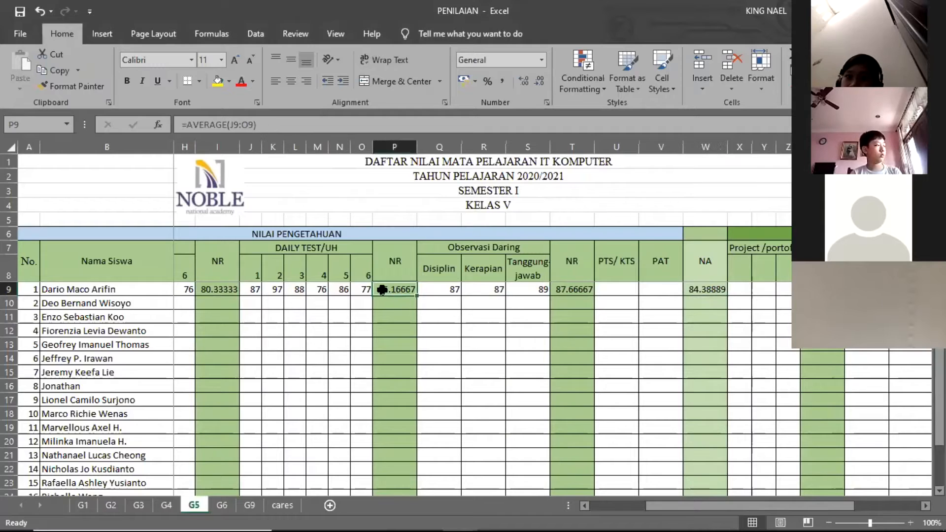
{"action": "left_click", "coordinate": [573, 290]}
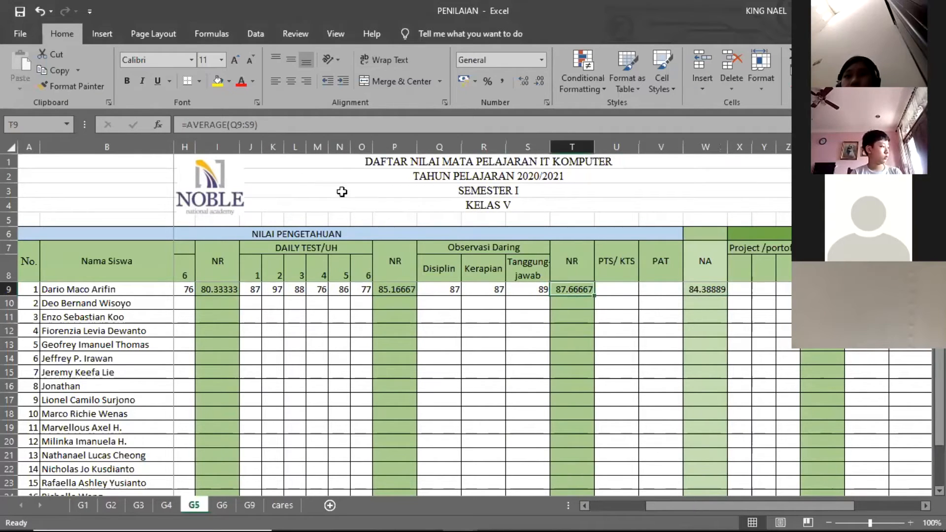
{"action": "left_click", "coordinate": [705, 292]}
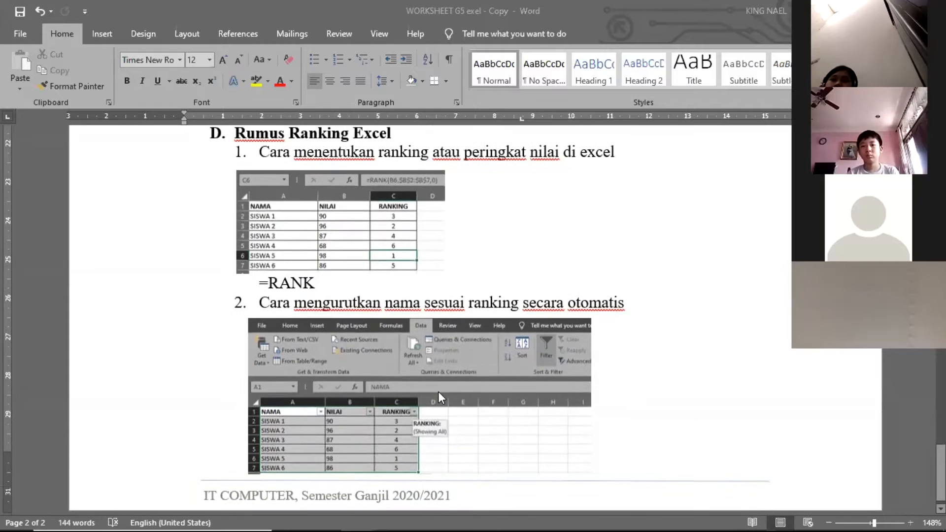
Review section D of the Word worksheet, covering the RANK formula example and the example of sorting names by ranking
{"action": "scroll", "coordinate": [438, 397], "scroll_direction": "down", "scroll_amount": 1}
{"action": "scroll", "coordinate": [440, 398], "scroll_direction": "up", "scroll_amount": 3}
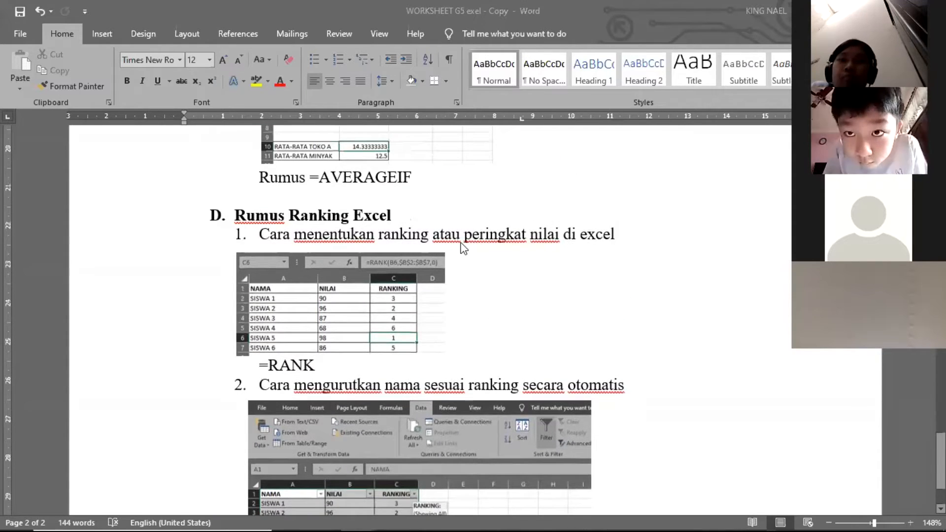
{"action": "scroll", "coordinate": [383, 315], "scroll_direction": "down", "scroll_amount": 3}
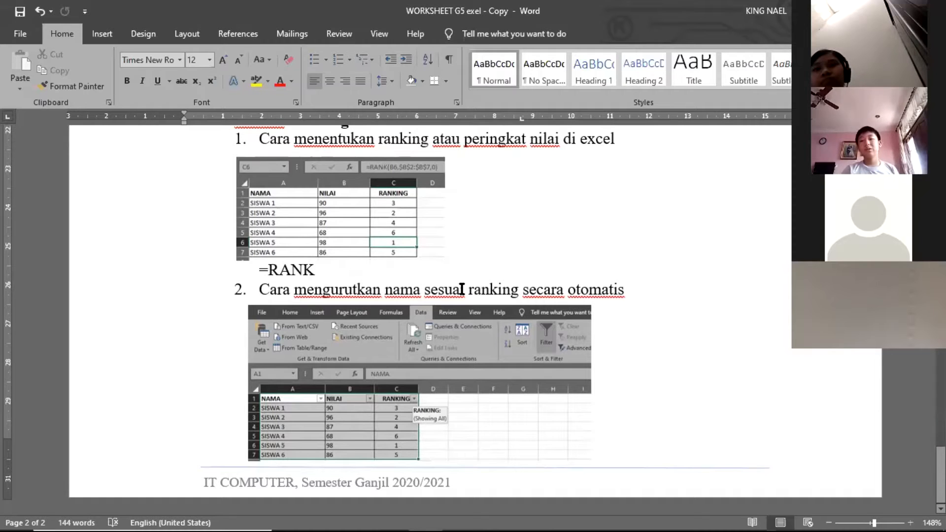
{"action": "scroll", "coordinate": [408, 320], "scroll_direction": "up", "scroll_amount": 1}
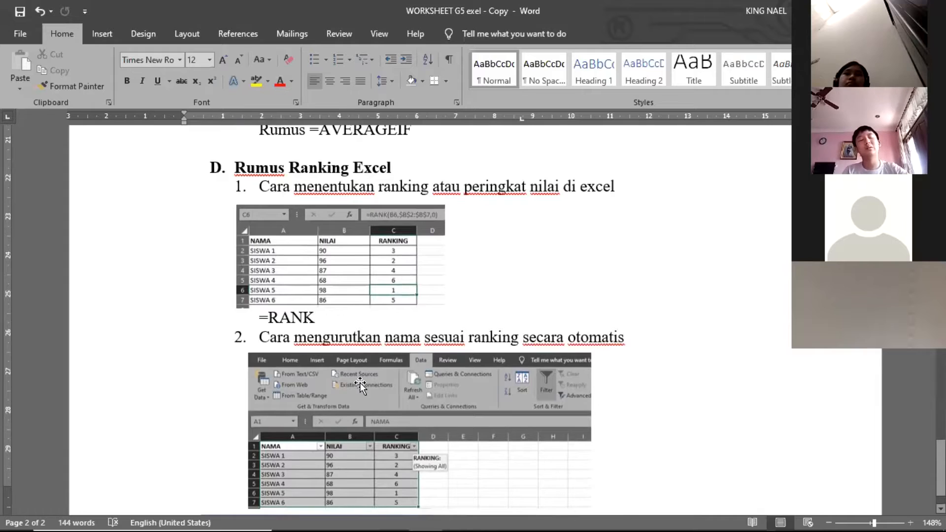
{"action": "scroll", "coordinate": [360, 383], "scroll_direction": "down", "scroll_amount": 1}
{"action": "scroll", "coordinate": [360, 383], "scroll_direction": "up", "scroll_amount": 2}
{"action": "scroll", "coordinate": [361, 383], "scroll_direction": "down", "scroll_amount": 1}
{"action": "scroll", "coordinate": [360, 383], "scroll_direction": "down", "scroll_amount": 1}
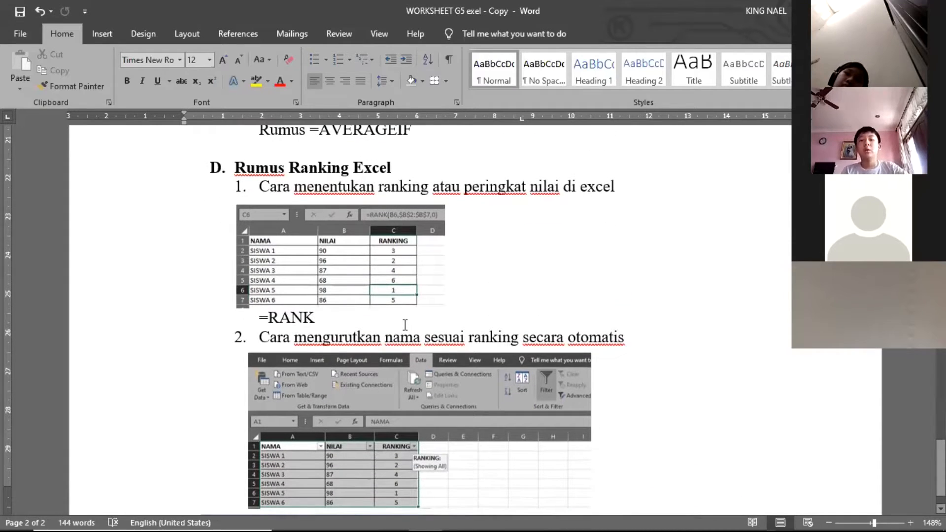
{"action": "left_click", "coordinate": [414, 266]}
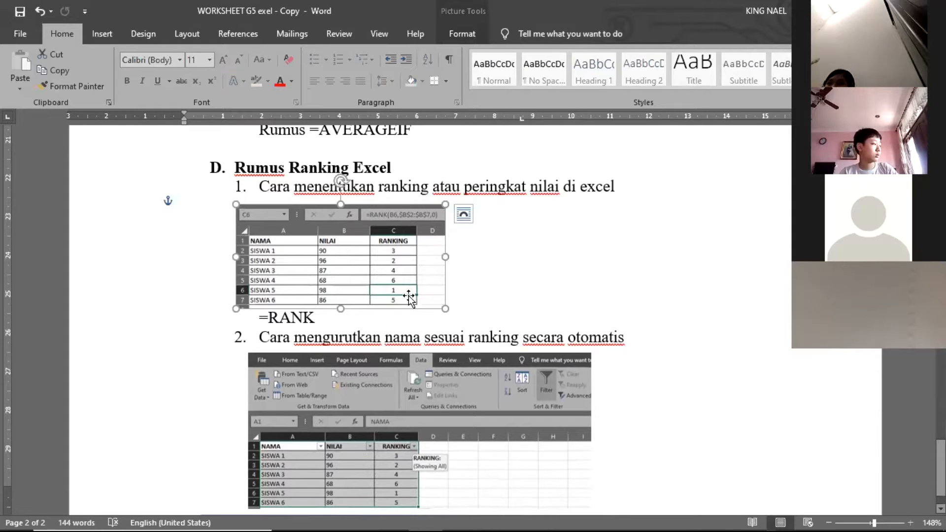
{"action": "scroll", "coordinate": [414, 299], "scroll_direction": "down", "scroll_amount": 1}
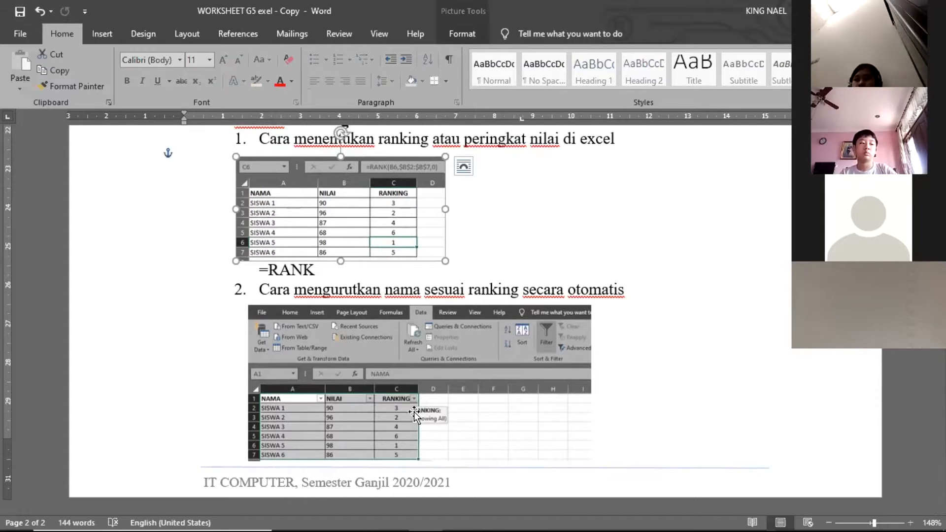
{"action": "left_click", "coordinate": [562, 437]}
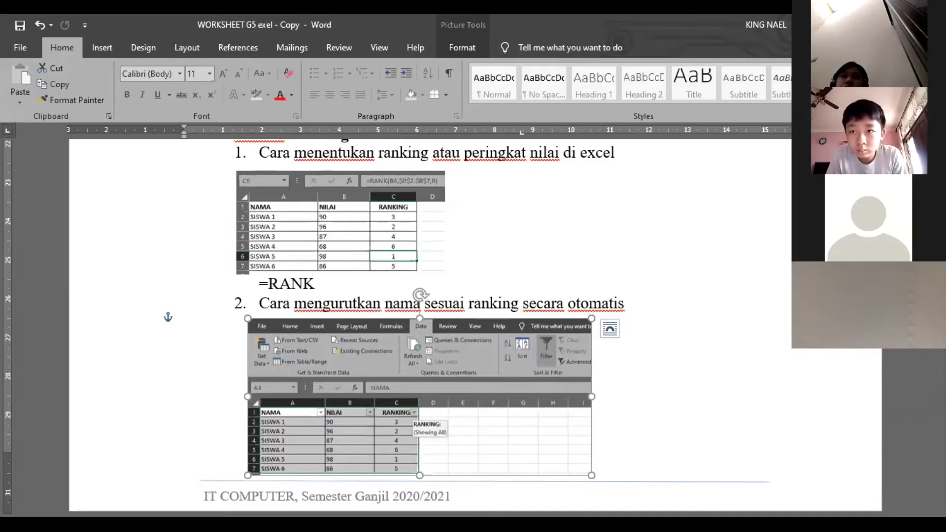
Switch to the Book1 workbook in Excel and clear the contents of the old grade table in A1:F9
{"action": "key", "text": "alt+Tab"}
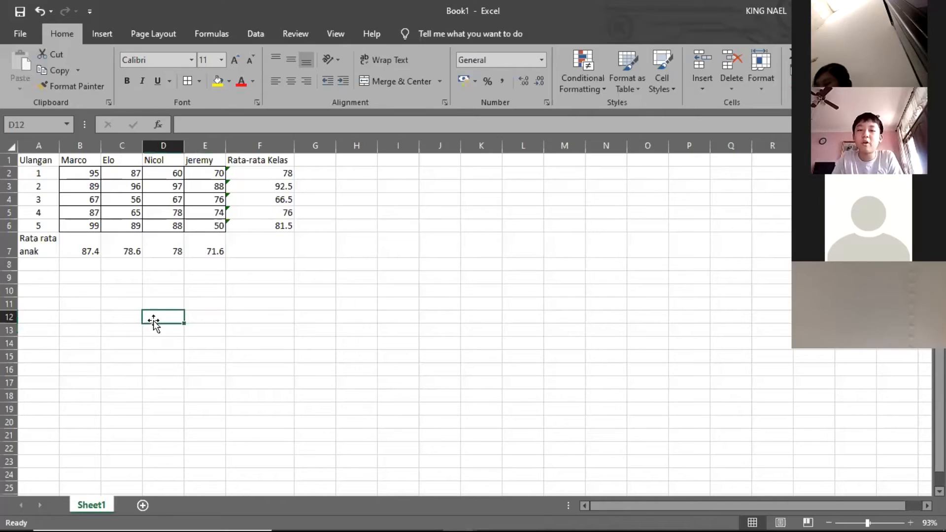
{"action": "scroll", "coordinate": [57, 300], "scroll_direction": "down", "scroll_amount": 3}
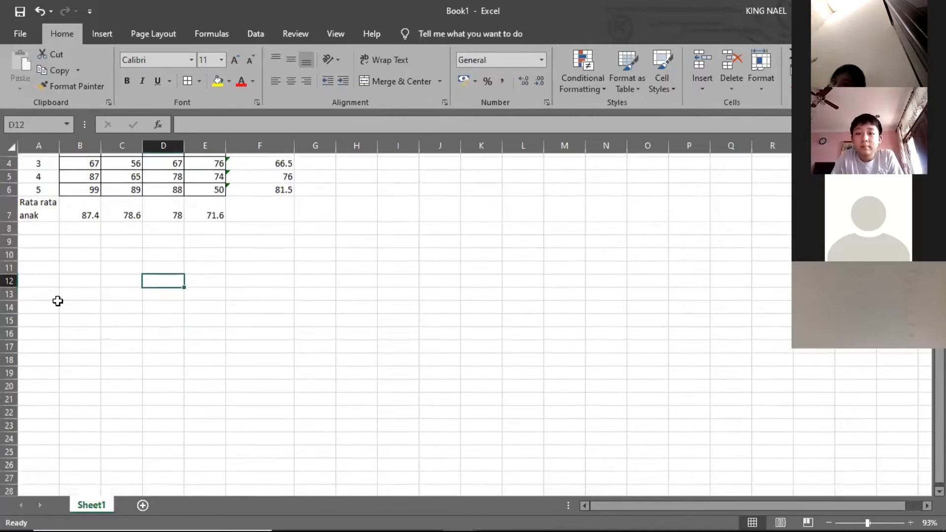
{"action": "scroll", "coordinate": [52, 286], "scroll_direction": "up", "scroll_amount": 1}
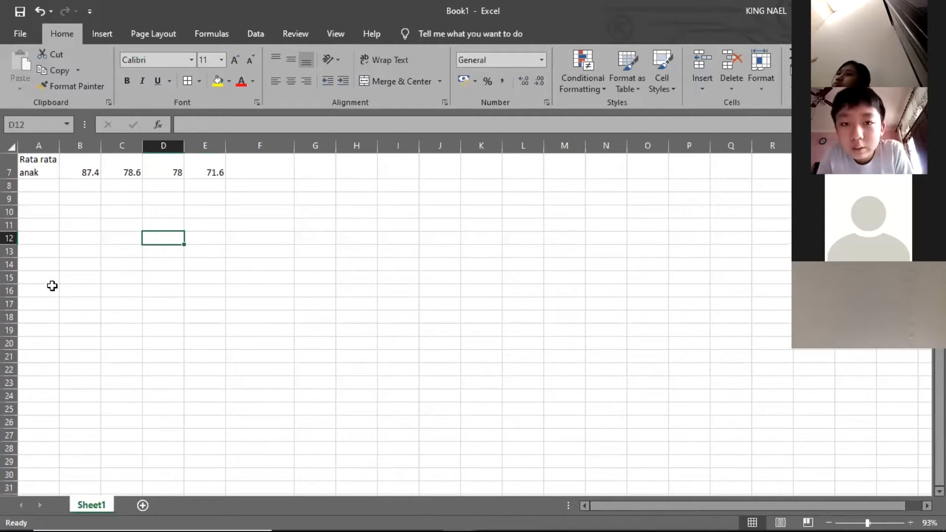
{"action": "scroll", "coordinate": [105, 250], "scroll_direction": "up", "scroll_amount": 2}
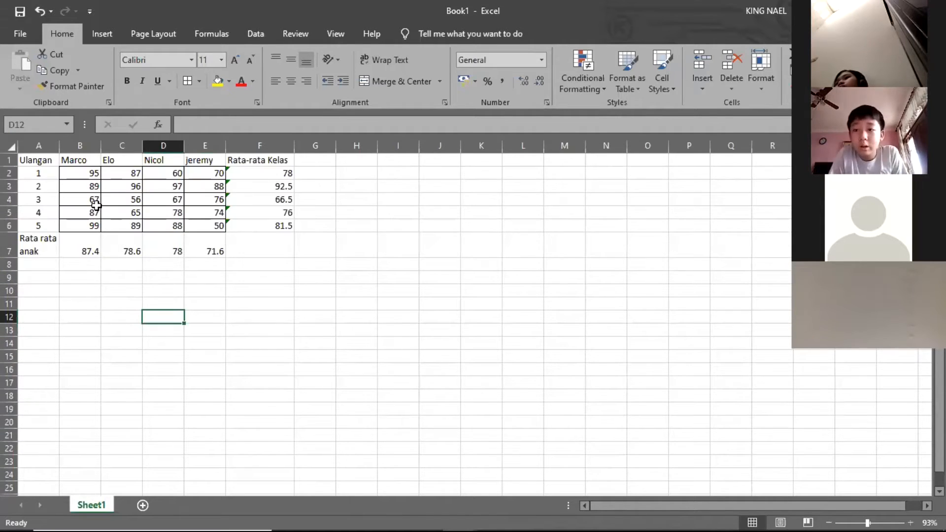
{"action": "left_click", "coordinate": [37, 159]}
{"action": "key", "text": "ctrl+a"}
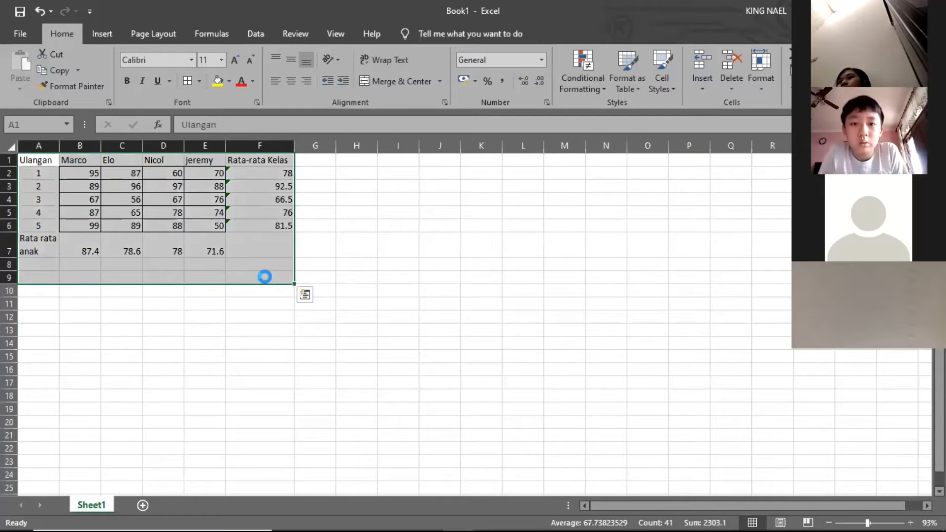
{"action": "key", "text": "Delete"}
{"action": "left_click", "coordinate": [260, 331]}
Remove all cell borders from the range B2:E7
{"action": "left_click_drag", "start_coordinate": [80, 172], "coordinate": [212, 236]}
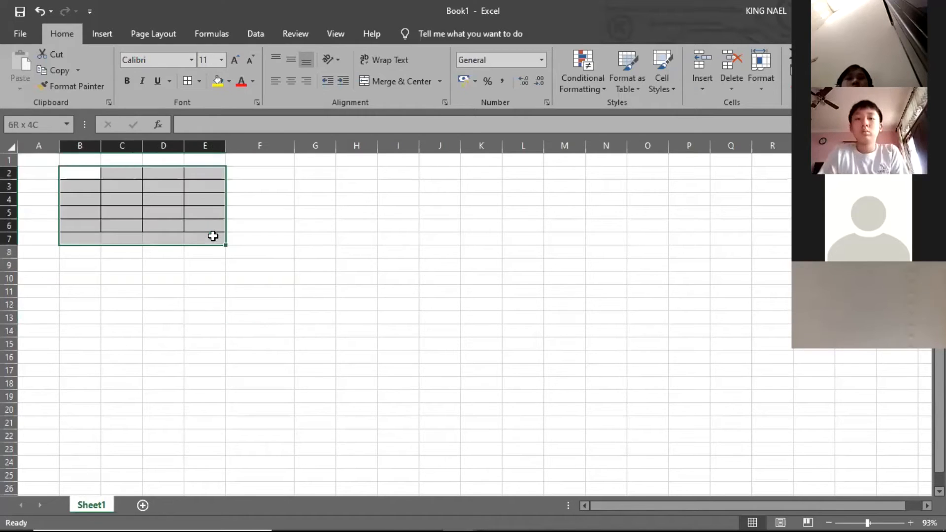
{"action": "left_click", "coordinate": [200, 82]}
{"action": "left_click", "coordinate": [223, 186]}
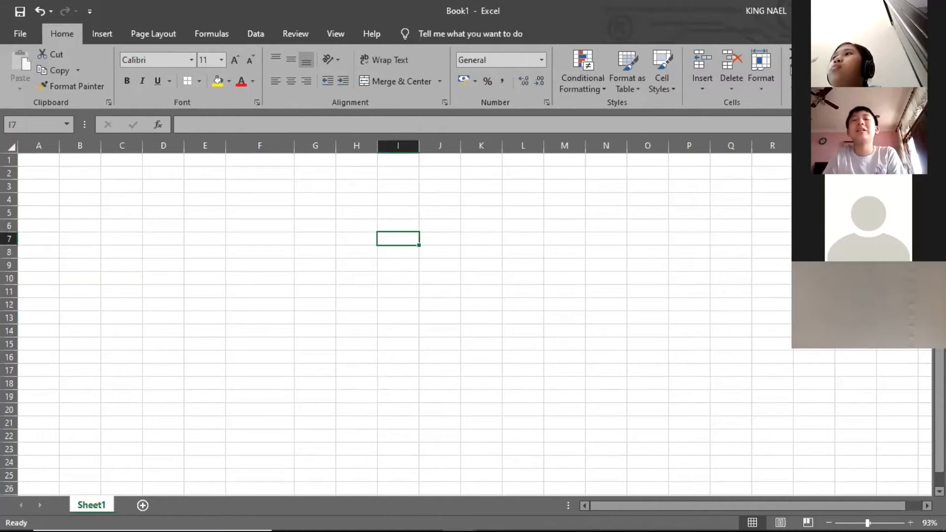
Enter the column header "nama" in cell A1
{"action": "key", "text": "alt+Tab"}
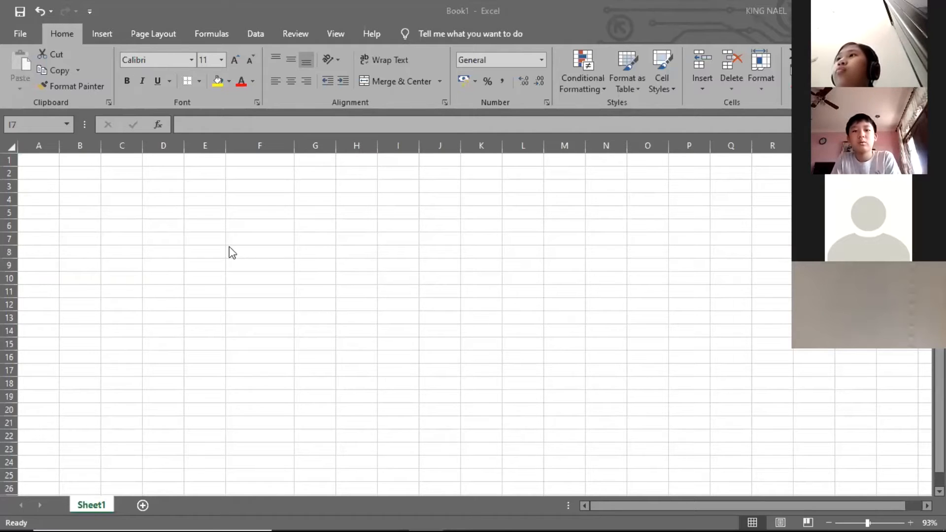
{"action": "left_click", "coordinate": [42, 161]}
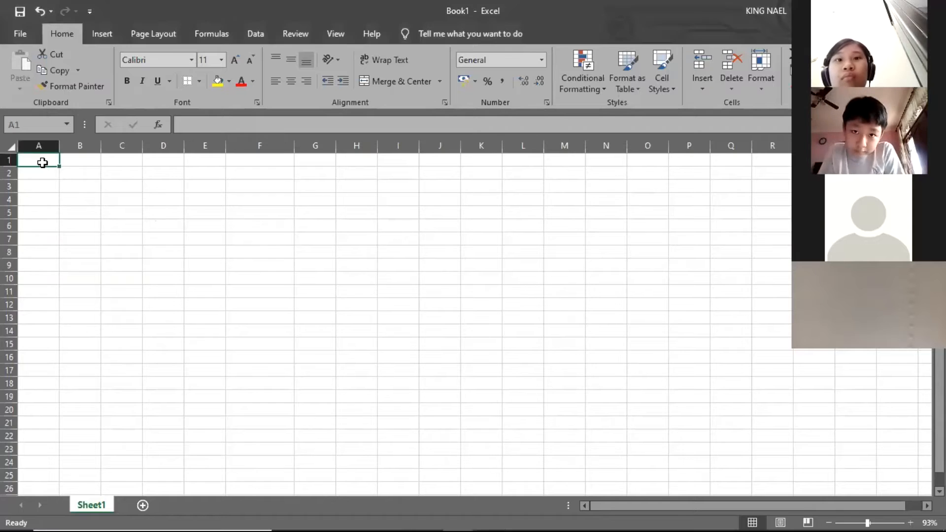
{"action": "type", "text": "nama"}
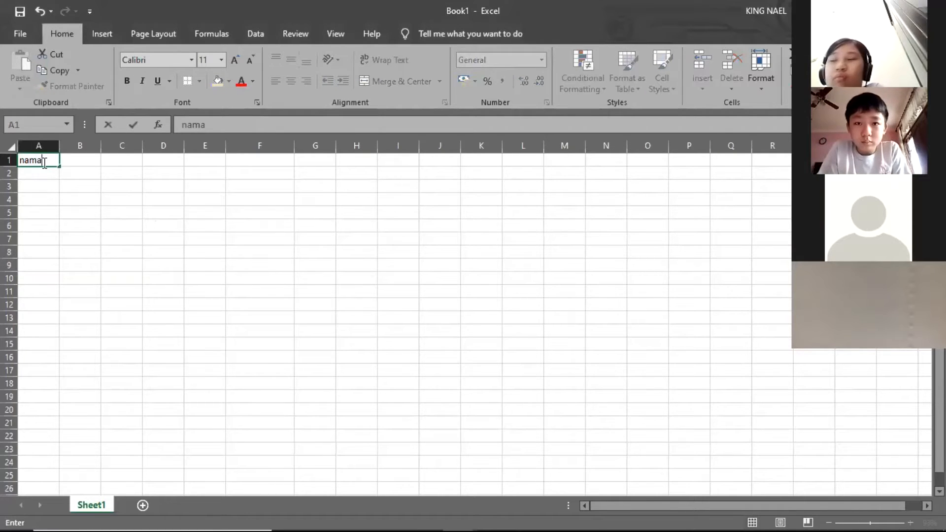
{"action": "key", "text": "Return"}
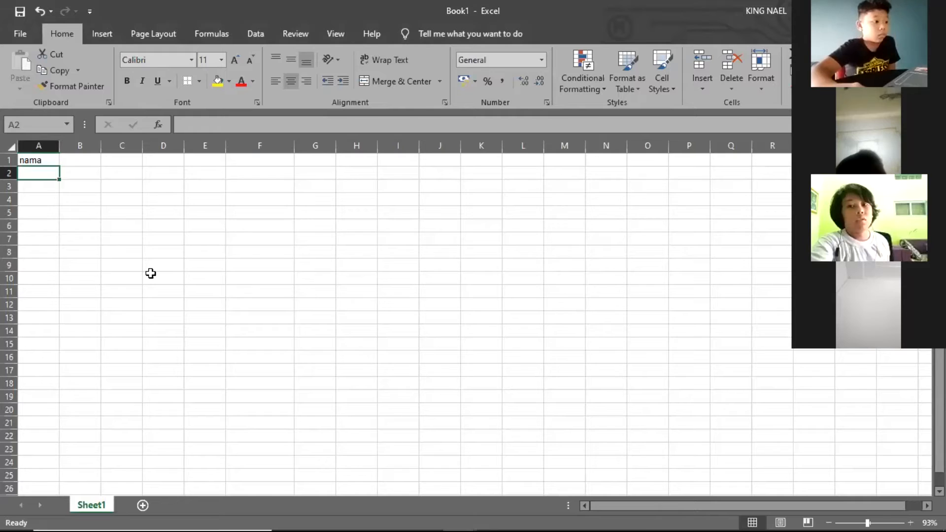
Enter the first two students' names in cells A2 and A3
{"action": "type", "text": "busi"}
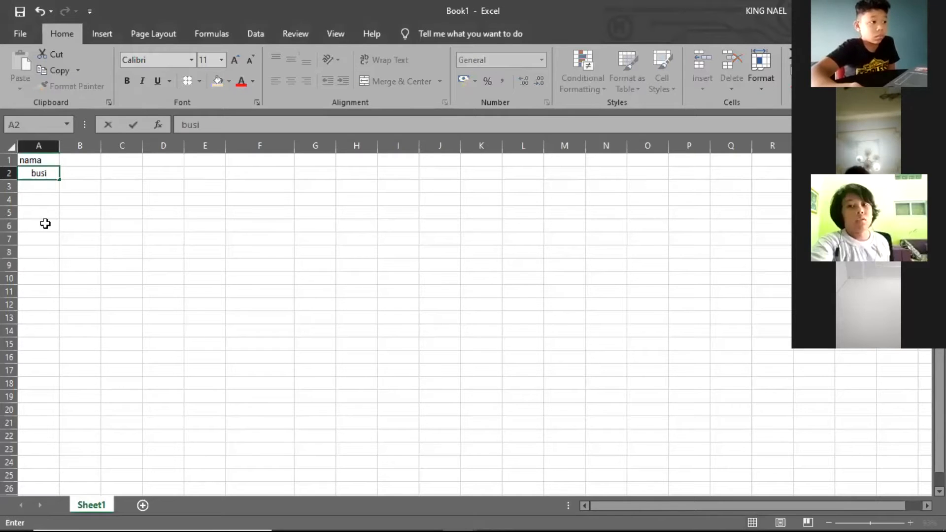
{"action": "key", "text": "BackSpace"}
{"action": "key", "text": "BackSpace"}
{"action": "key", "text": "BackSpace"}
{"action": "key", "text": "BackSpace"}
{"action": "type", "text": "budi"}
{"action": "key", "text": "Return"}
{"action": "type", "text": "susi"}
{"action": "key", "text": "Return"}
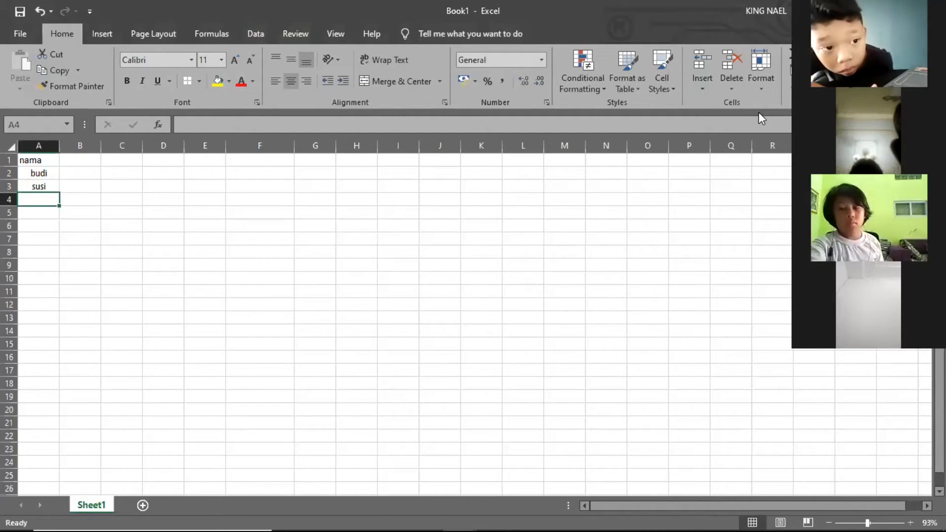
Complete the student list with two more names in cells A4 and A5
{"action": "type", "text": "doni"}
{"action": "key", "text": "Return"}
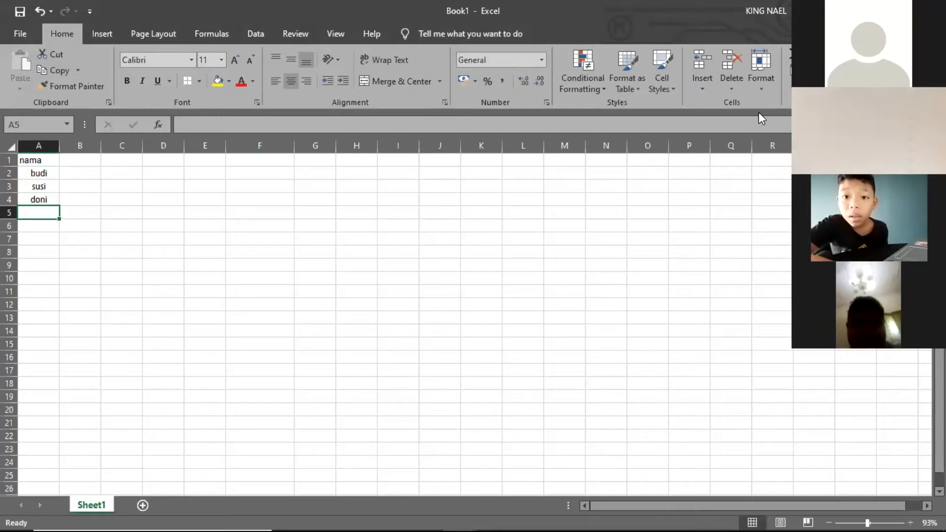
{"action": "type", "text": "s"}
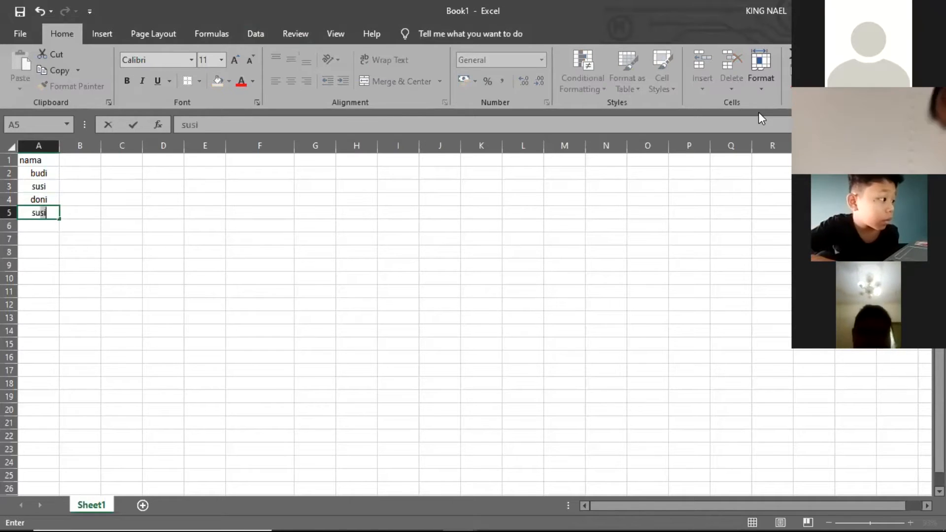
{"action": "type", "text": "umi"}
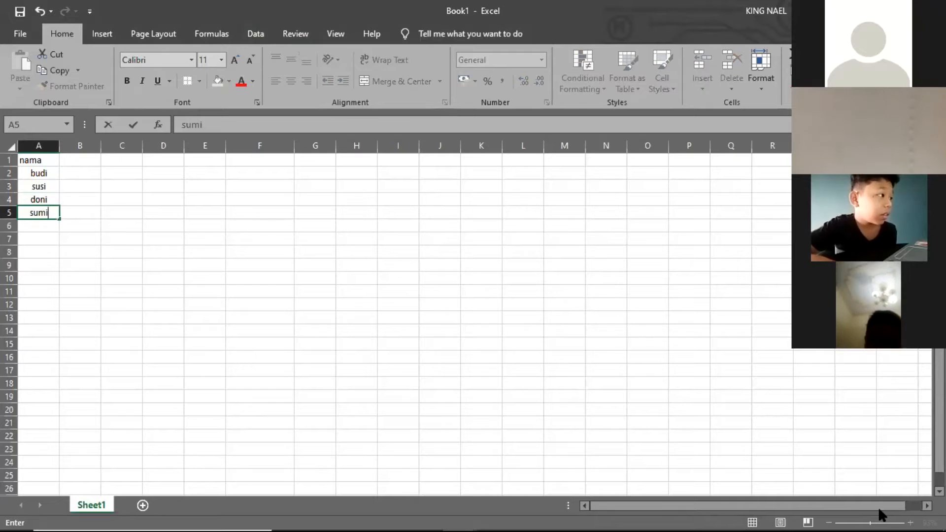
{"action": "left_click", "coordinate": [232, 352]}
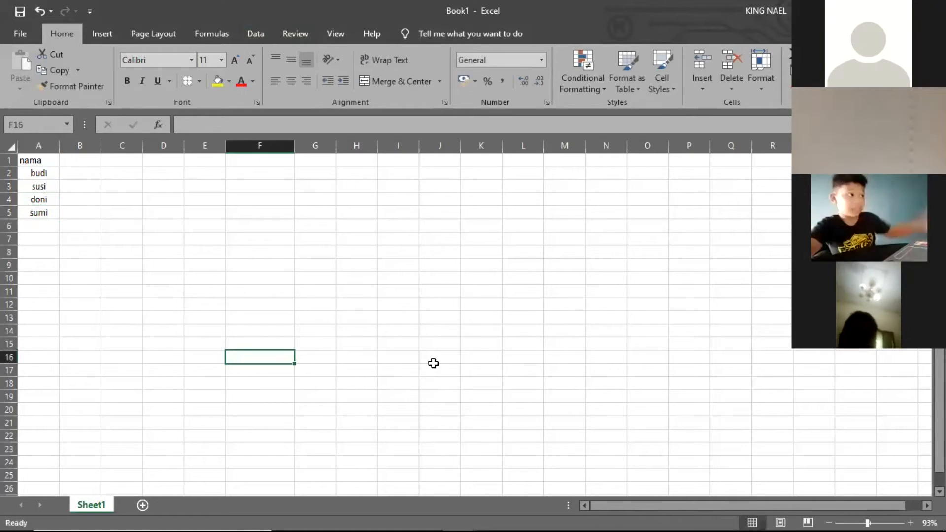
Make the "nama" header text in cell A1 bold
{"action": "left_click", "coordinate": [882, 516]}
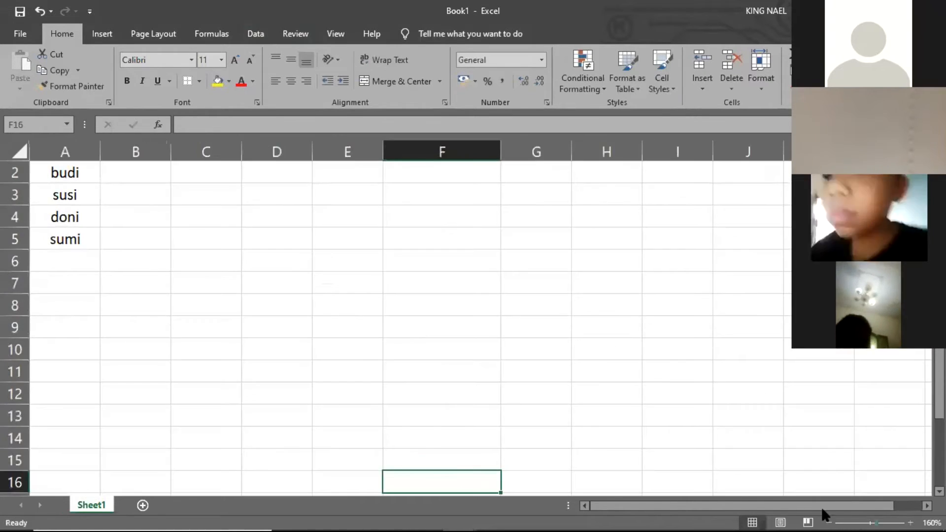
{"action": "scroll", "coordinate": [82, 232], "scroll_direction": "up", "scroll_amount": 1}
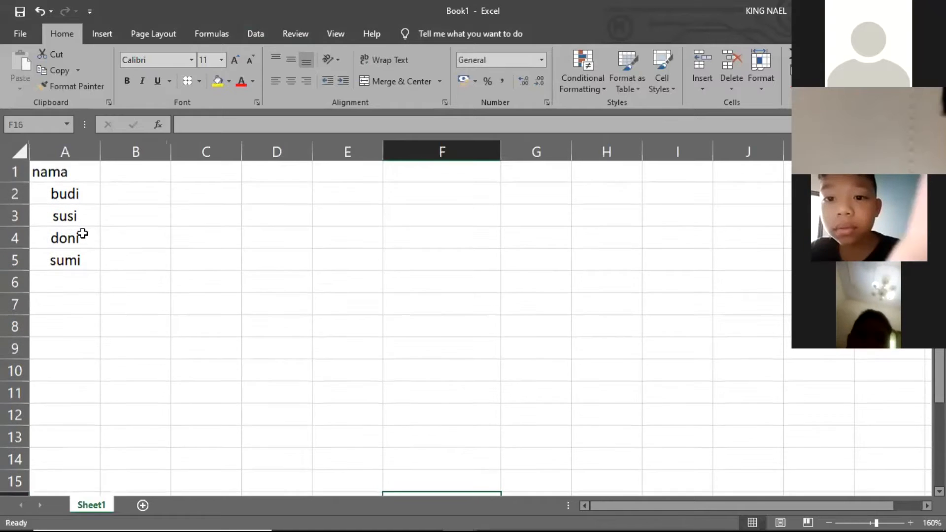
{"action": "left_click", "coordinate": [60, 172]}
{"action": "double_click", "coordinate": [69, 178]}
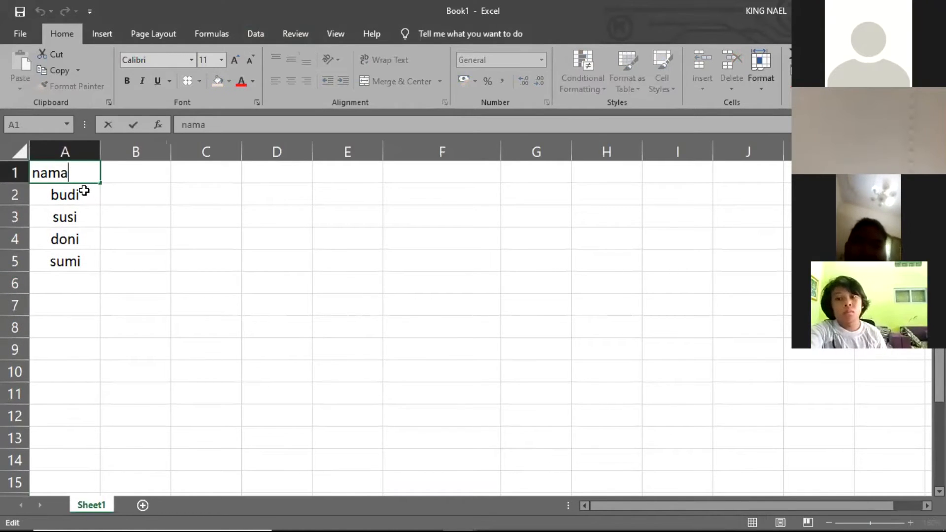
{"action": "left_click", "coordinate": [80, 189]}
{"action": "left_click", "coordinate": [78, 175]}
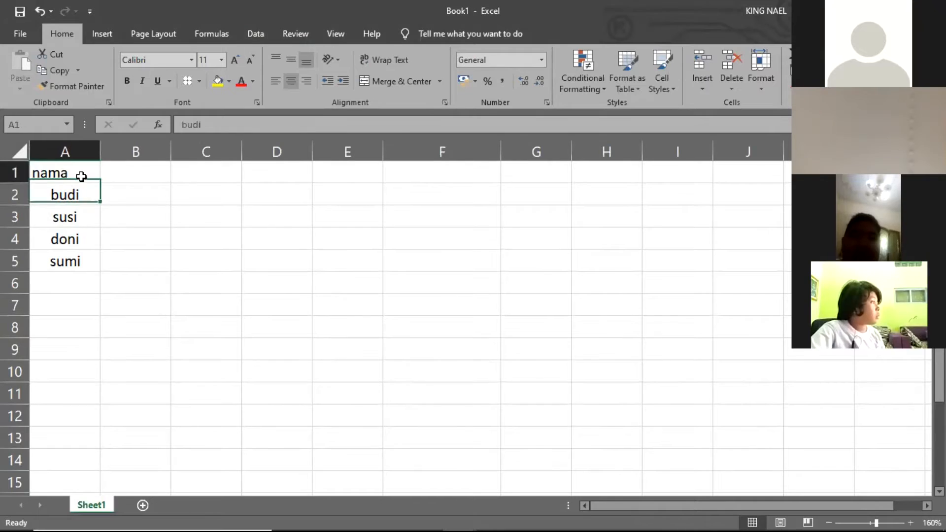
{"action": "double_click", "coordinate": [79, 175]}
{"action": "left_click_drag", "start_coordinate": [68, 175], "coordinate": [32, 178]}
{"action": "key", "text": "ctrl+b"}
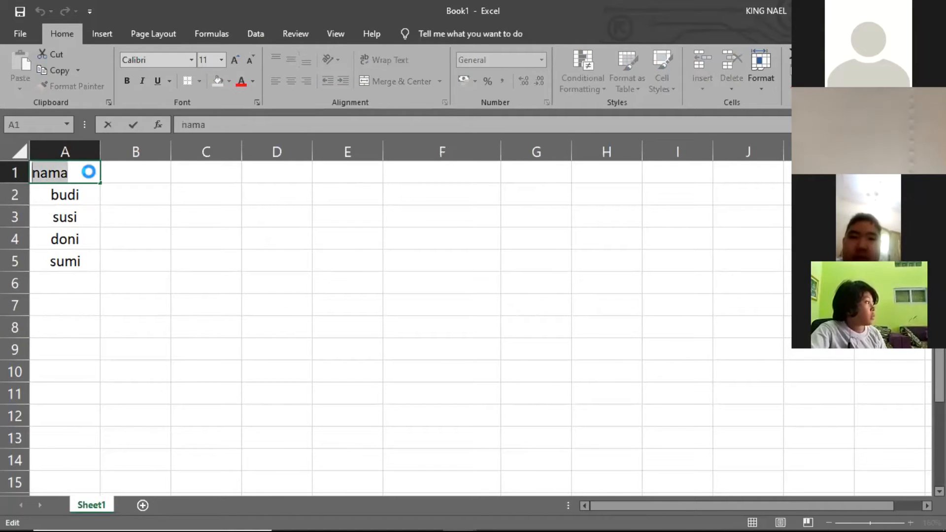
Enter the column header "Nilai" in cell B1 and the scores 87 and 96 in cells B2 and B3
{"action": "left_click", "coordinate": [140, 185]}
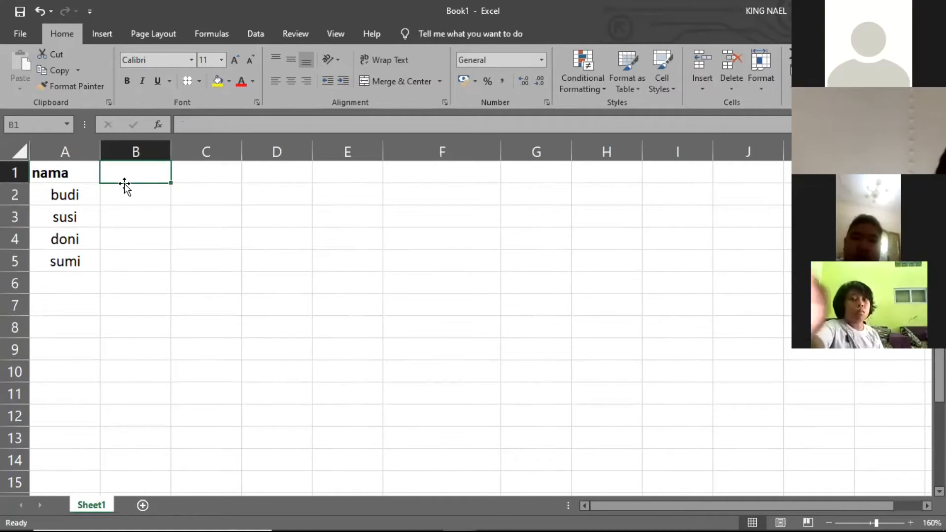
{"action": "type", "text": "Nilai"}
{"action": "key", "text": "Return"}
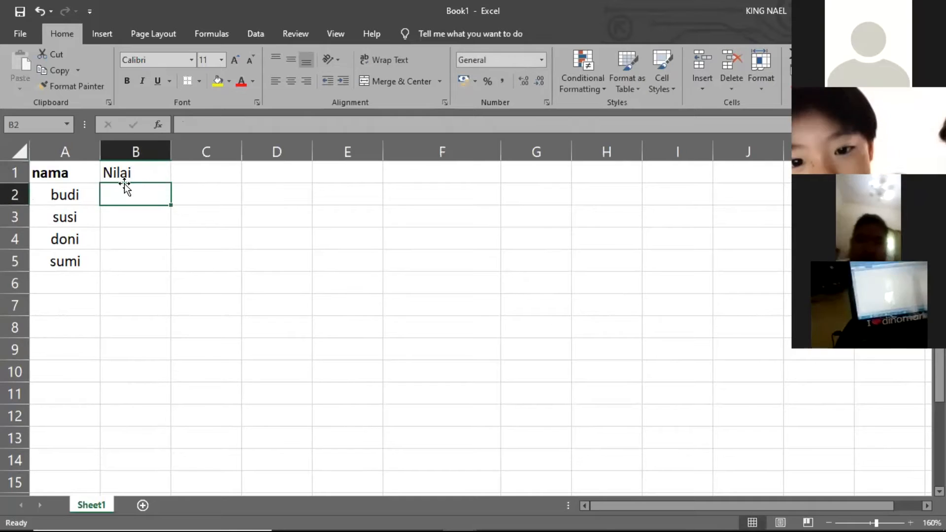
{"action": "type", "text": "87"}
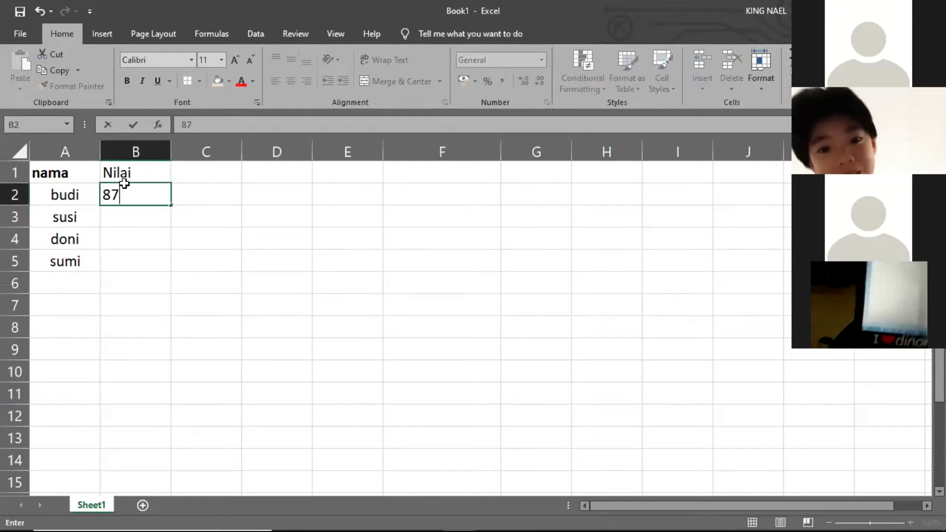
{"action": "key", "text": "Return"}
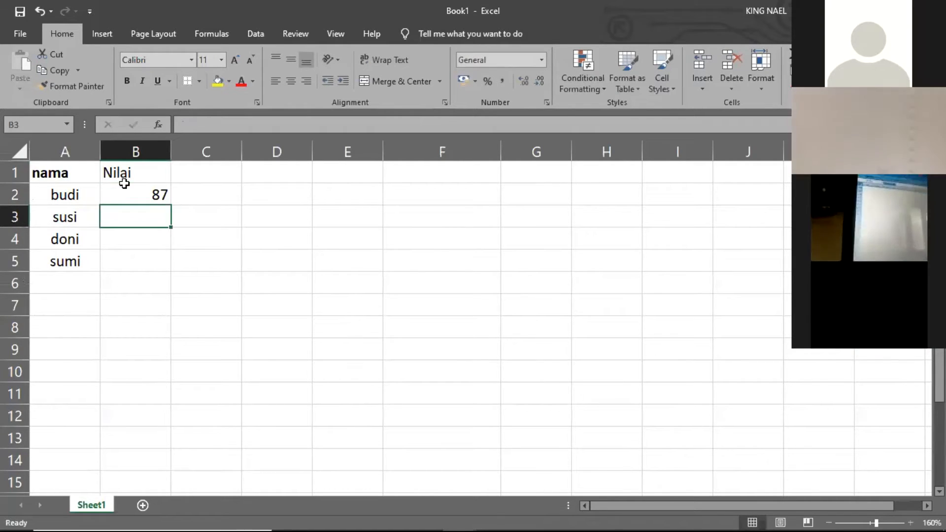
{"action": "type", "text": "96"}
{"action": "key", "text": "Return"}
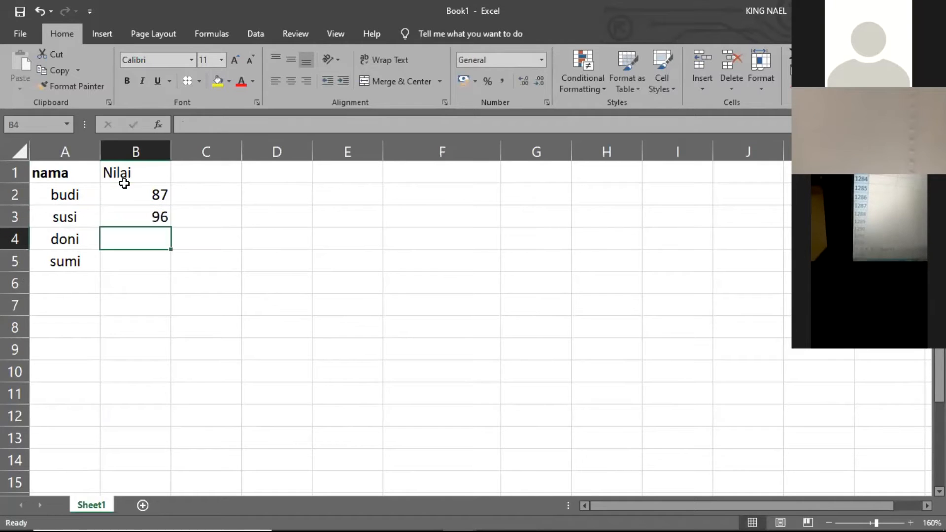
Enter the scores 78 and 65 in cells B4 and B5
{"action": "type", "text": "7"}
{"action": "key", "text": "Return"}
{"action": "key", "text": "Up"}
{"action": "key", "text": "F2"}
{"action": "type", "text": "8"}
{"action": "key", "text": "Return"}
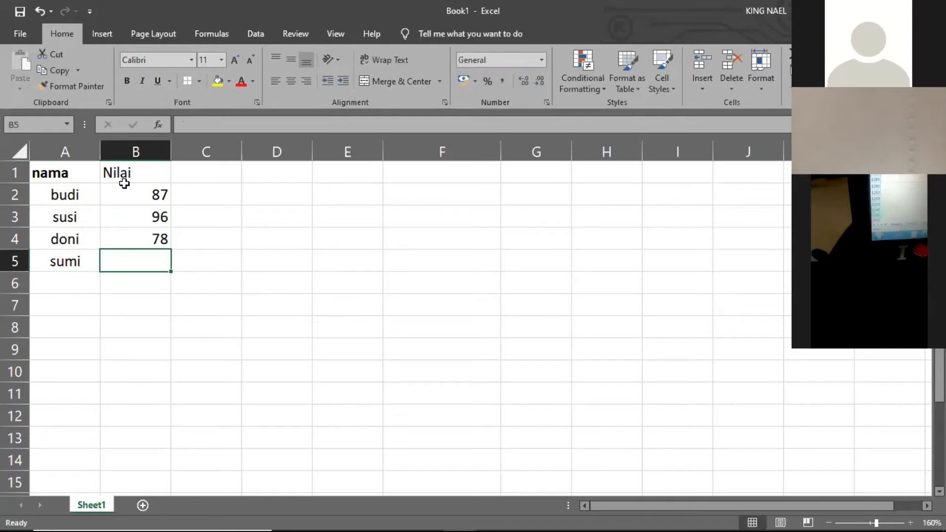
{"action": "type", "text": "65"}
{"action": "key", "text": "Return"}
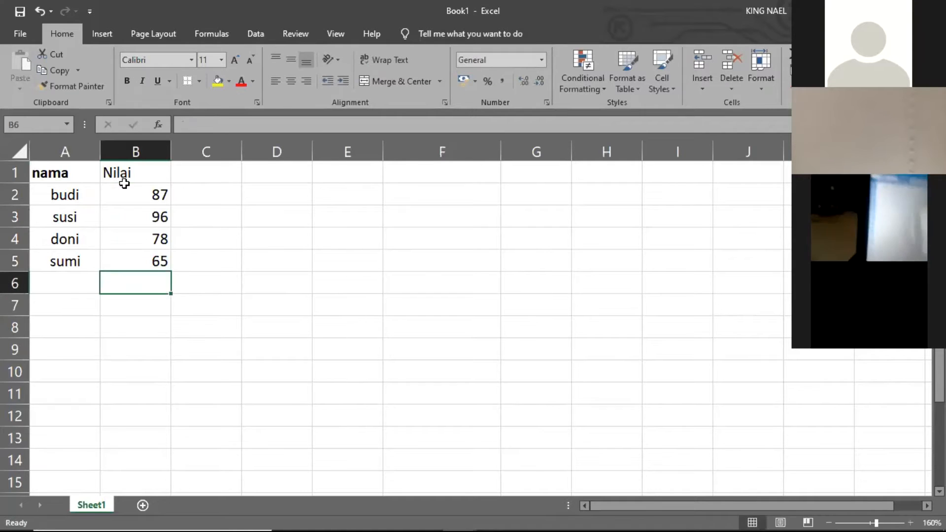
Add a fifth student's name in cell A6 with the score 90 in cell B6
{"action": "key", "text": "Up"}
{"action": "key", "text": "Down"}
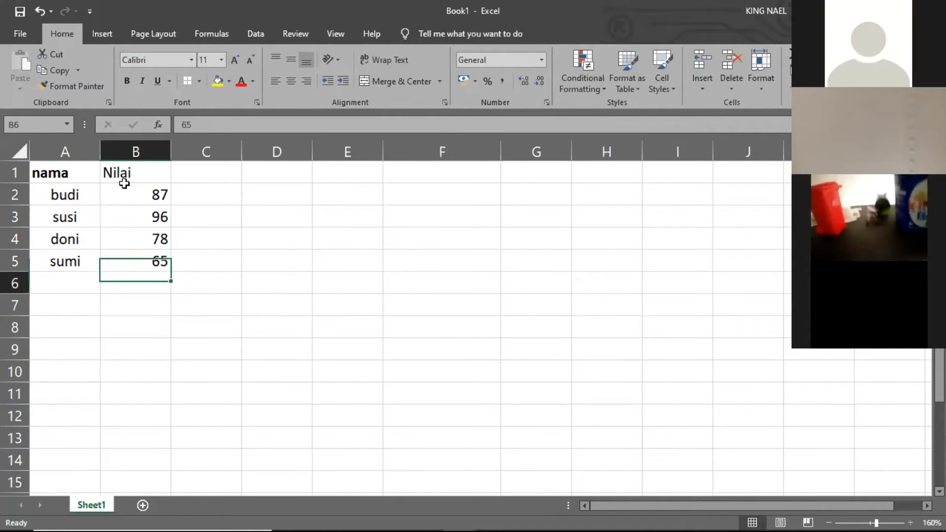
{"action": "key", "text": "Left"}
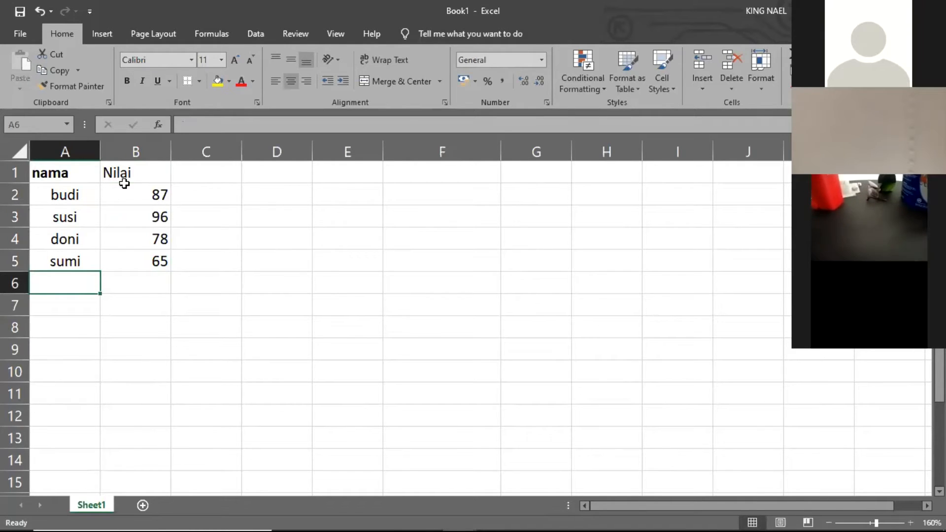
{"action": "type", "text": "nana"}
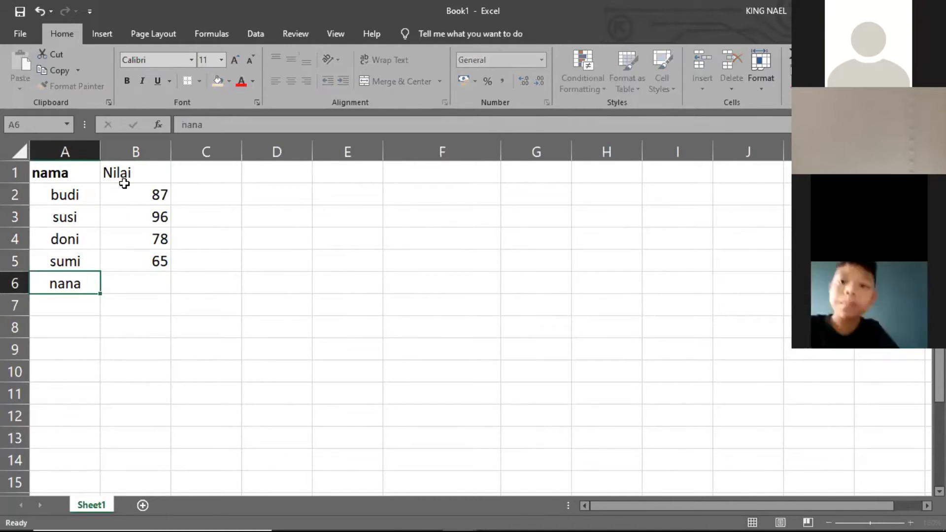
{"action": "key", "text": "Tab"}
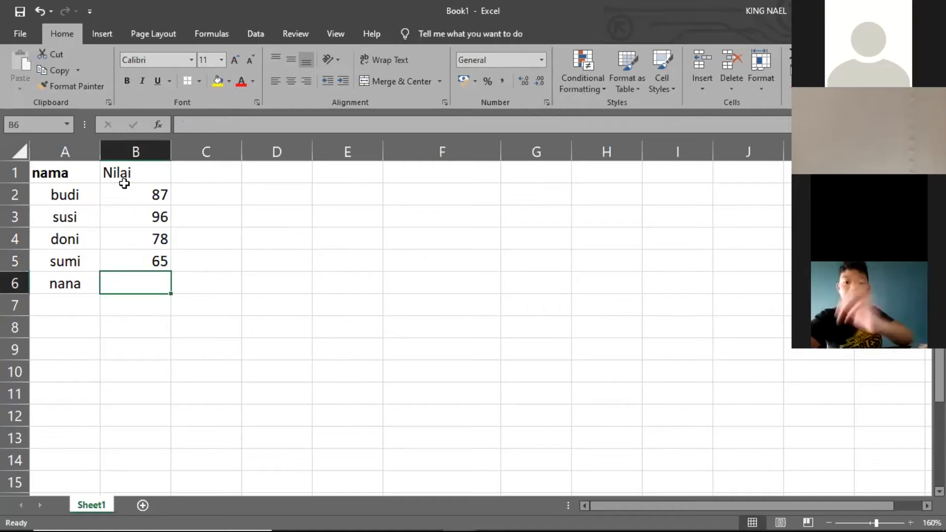
{"action": "type", "text": "90"}
{"action": "key", "text": "Tab"}
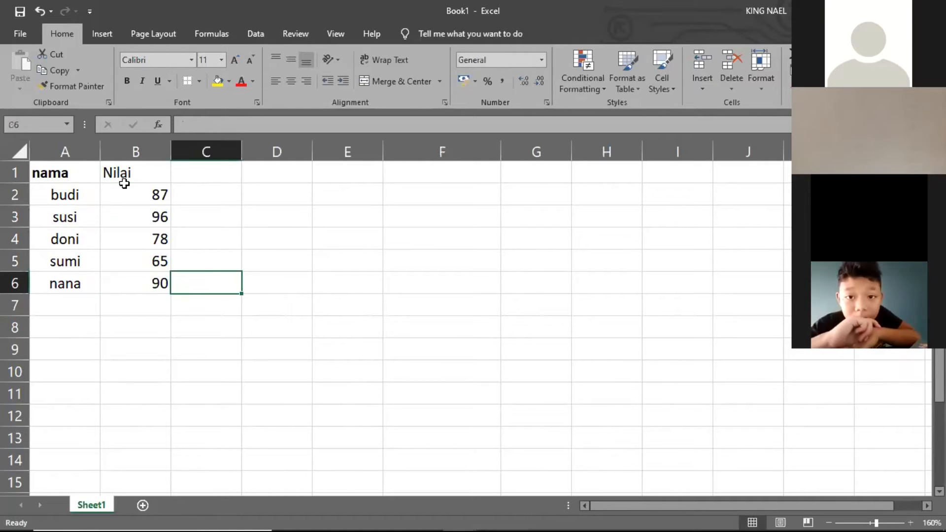
Center the contents of cells B1 through B7 horizontally
{"action": "left_click_drag", "start_coordinate": [130, 175], "coordinate": [140, 300]}
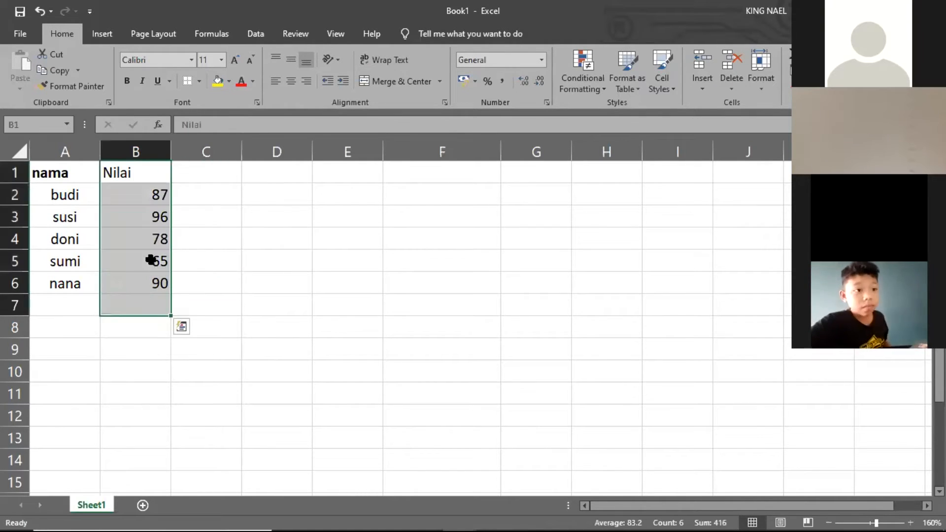
{"action": "left_click", "coordinate": [293, 82]}
{"action": "left_click", "coordinate": [285, 241]}
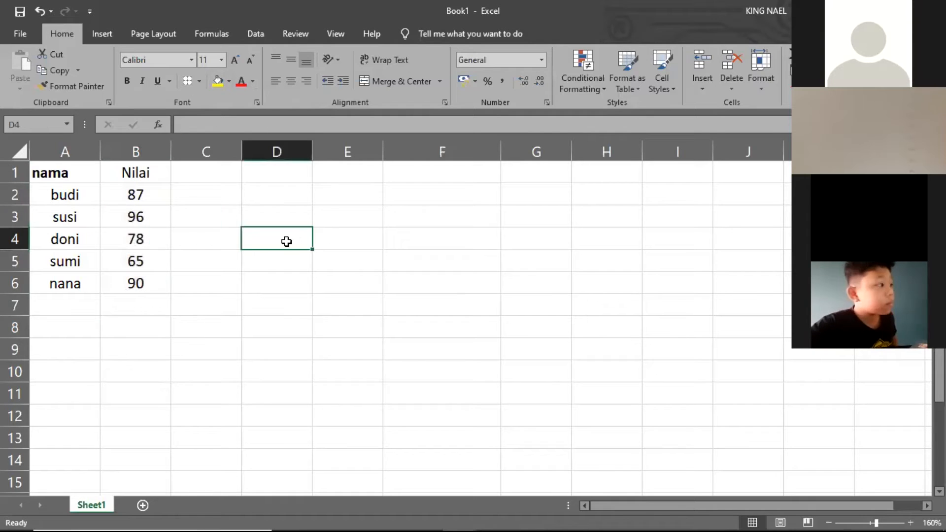
Add the letter "s" to the end of the student's name in cell A6
{"action": "left_click", "coordinate": [214, 173]}
{"action": "double_click", "coordinate": [89, 284]}
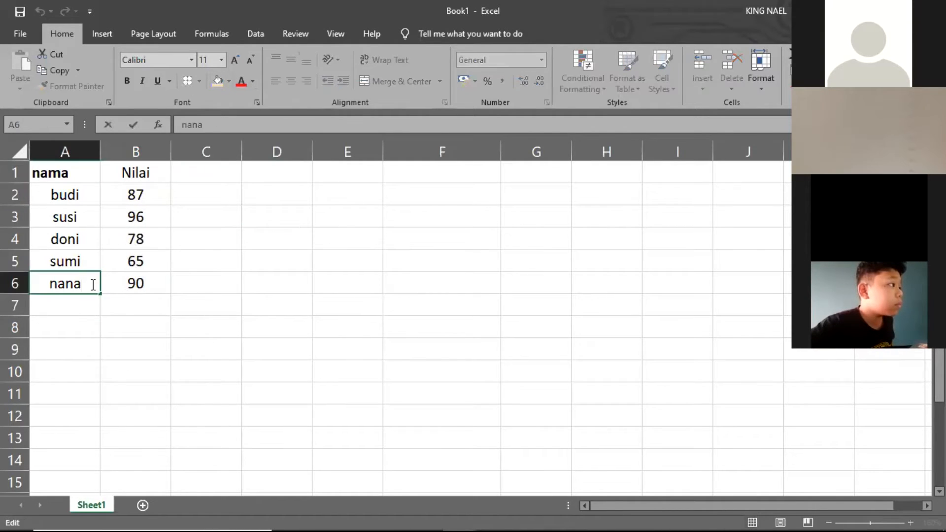
{"action": "type", "text": "s"}
{"action": "left_click", "coordinate": [179, 299]}
Enter the column header "Rank" in cell C1
{"action": "left_click", "coordinate": [211, 175]}
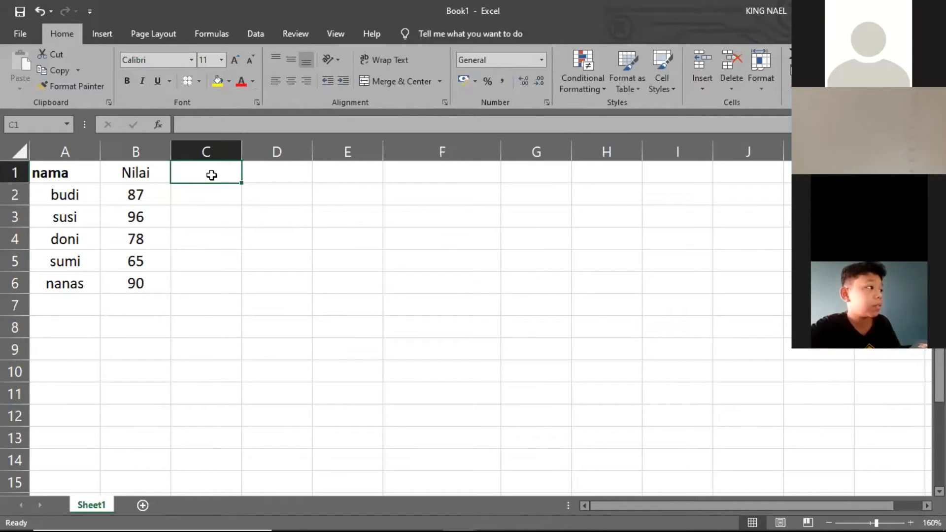
{"action": "type", "text": "Rank"}
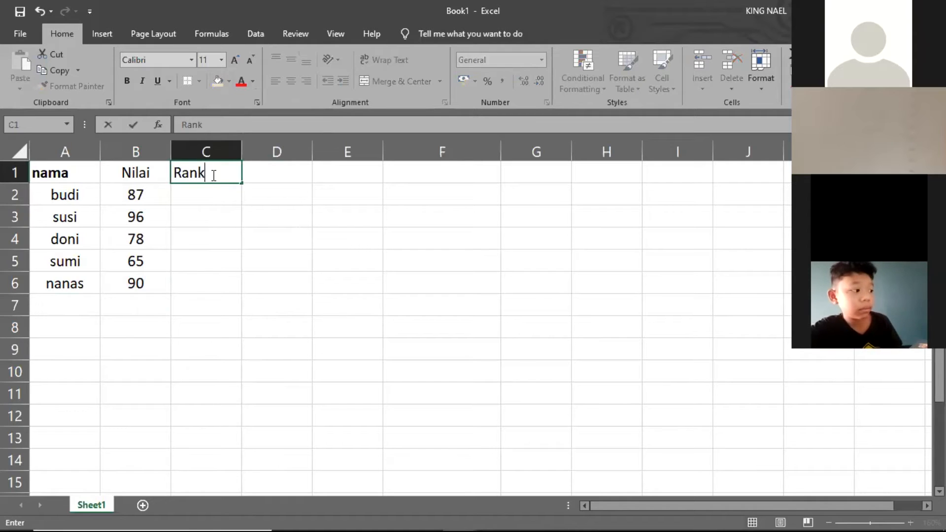
{"action": "left_click", "coordinate": [222, 256]}
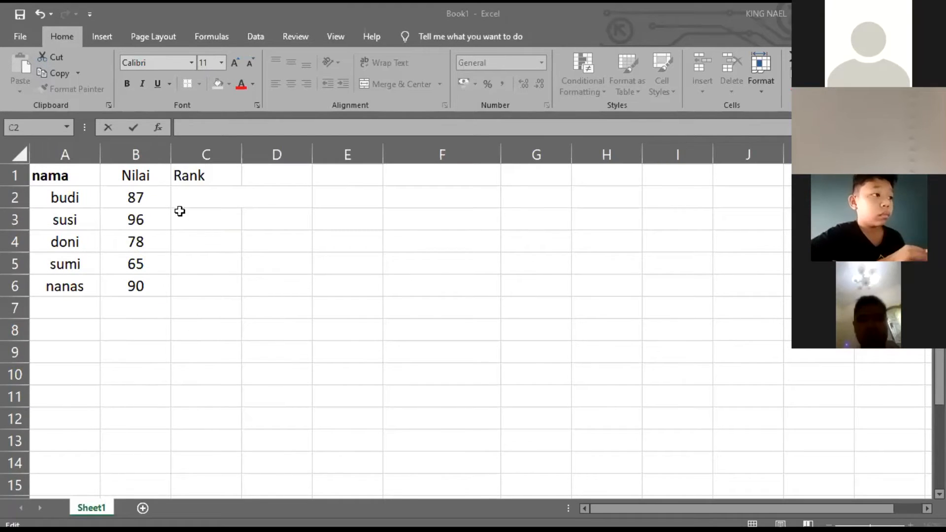
Begin a RANK formula in cell C2 with B2 as the number to rank, followed by a comma
{"action": "left_click", "coordinate": [184, 202]}
{"action": "left_click", "coordinate": [185, 219]}
{"action": "left_click", "coordinate": [190, 196]}
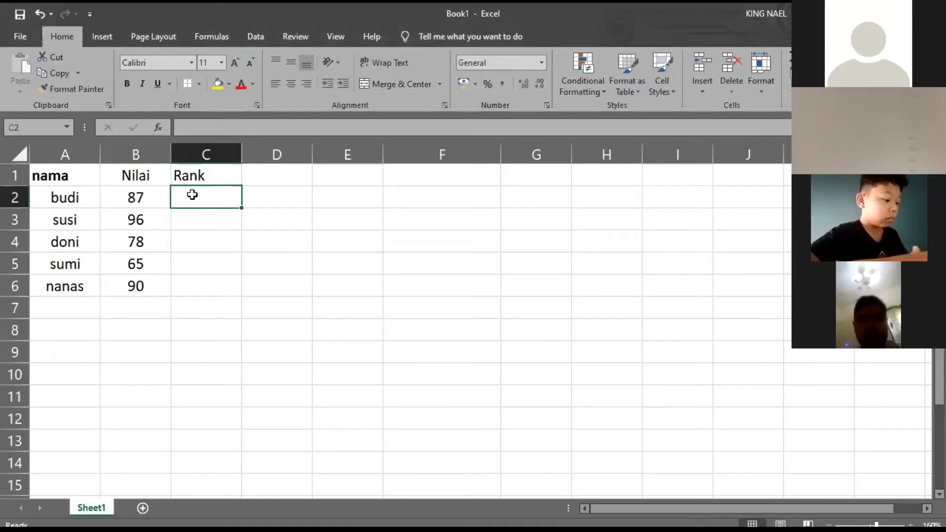
{"action": "type", "text": "="}
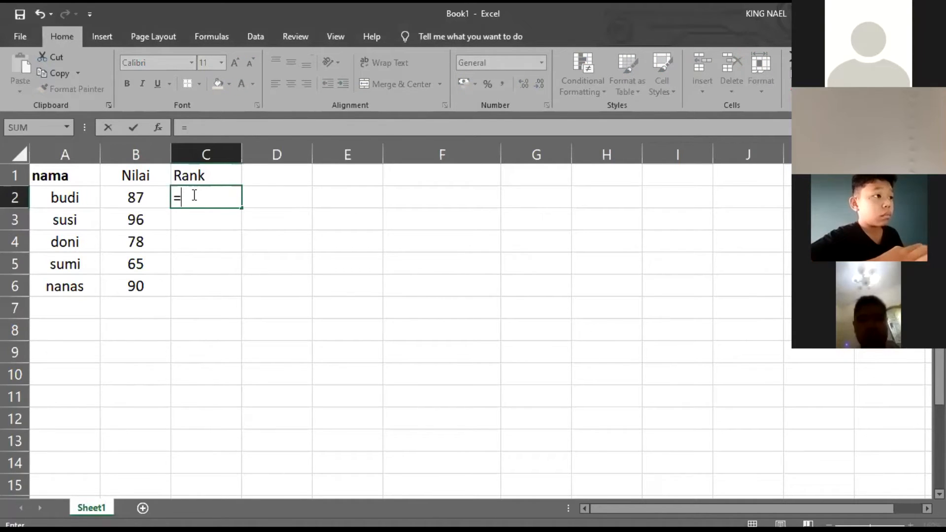
{"action": "type", "text": "rank"}
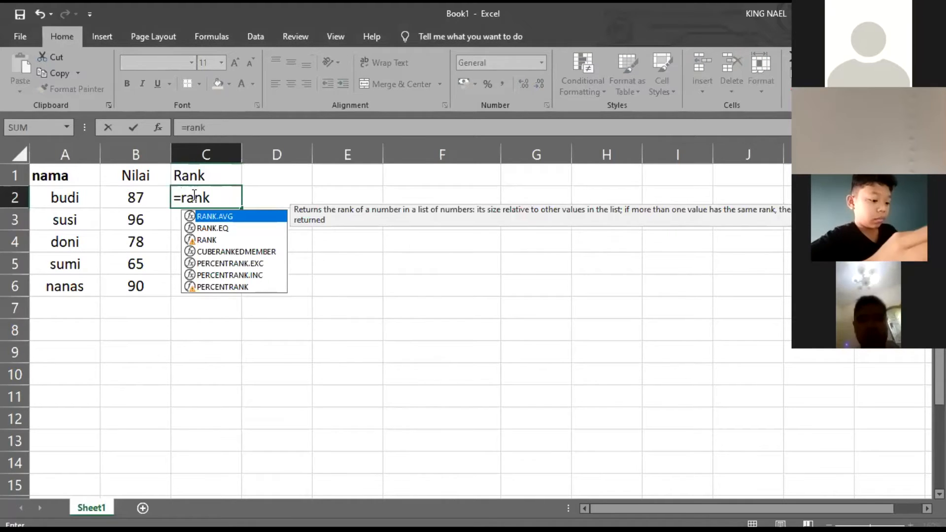
{"action": "type", "text": "("}
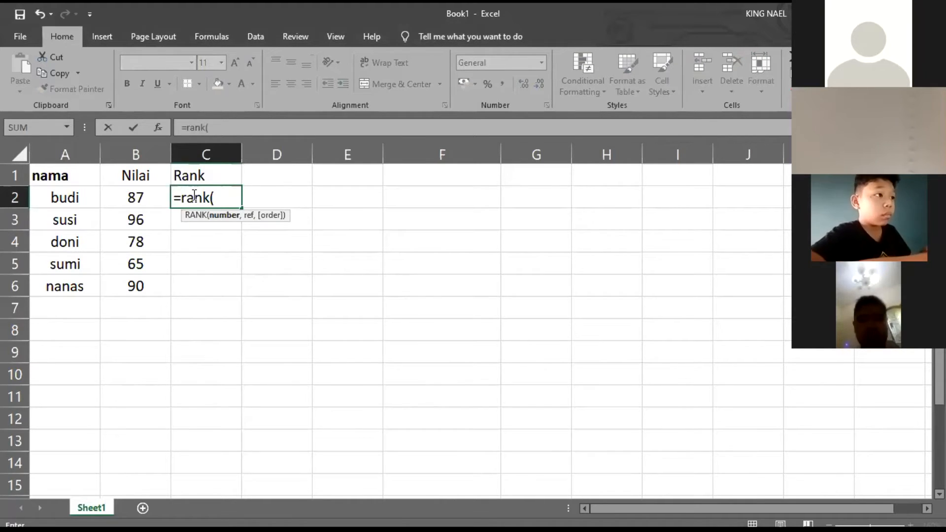
{"action": "left_click", "coordinate": [135, 195]}
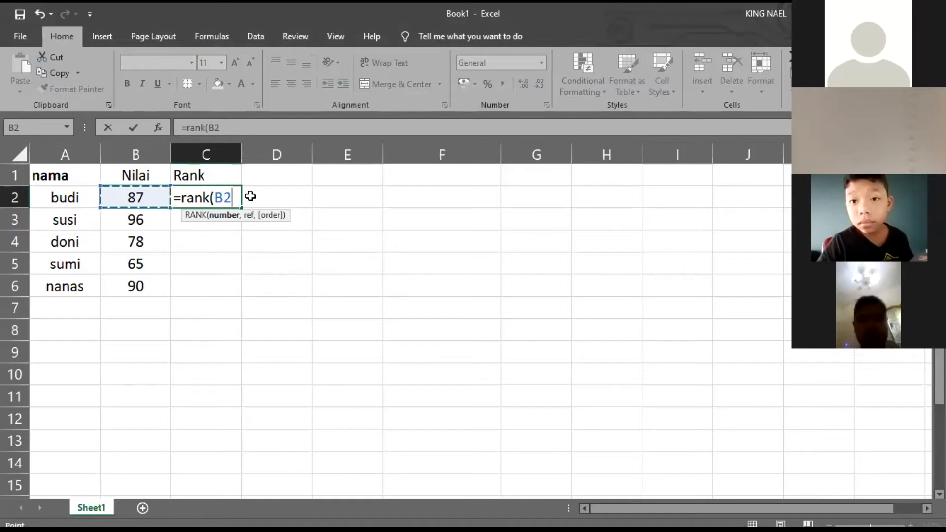
{"action": "type", "text": ","}
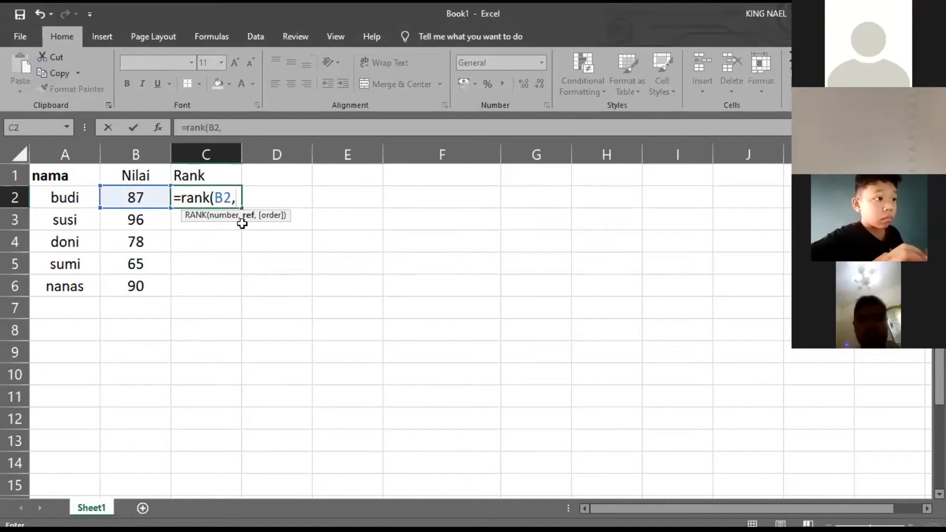
Add the absolute range $B$2:$B$6 as the reference argument of the RANK formula in C2
{"action": "type", "text": "$"}
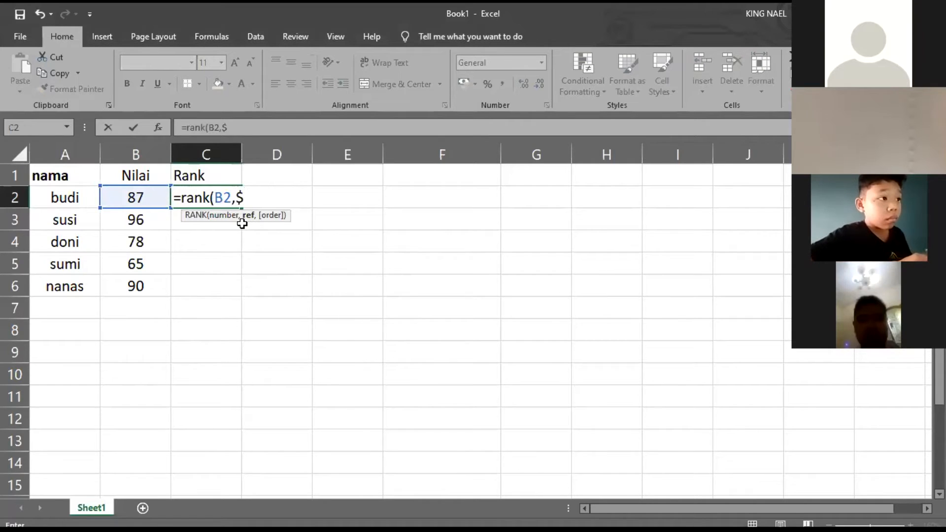
{"action": "left_click", "coordinate": [135, 155]}
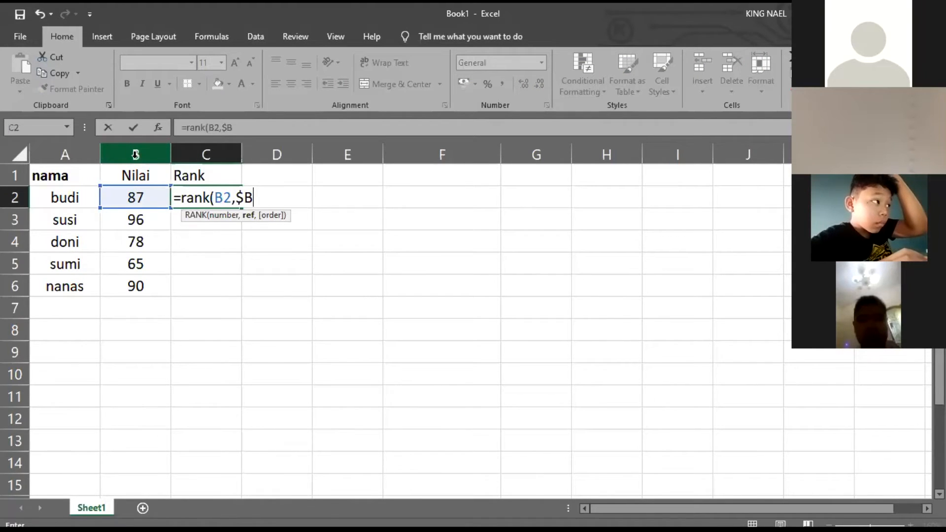
{"action": "type", "text": "$"}
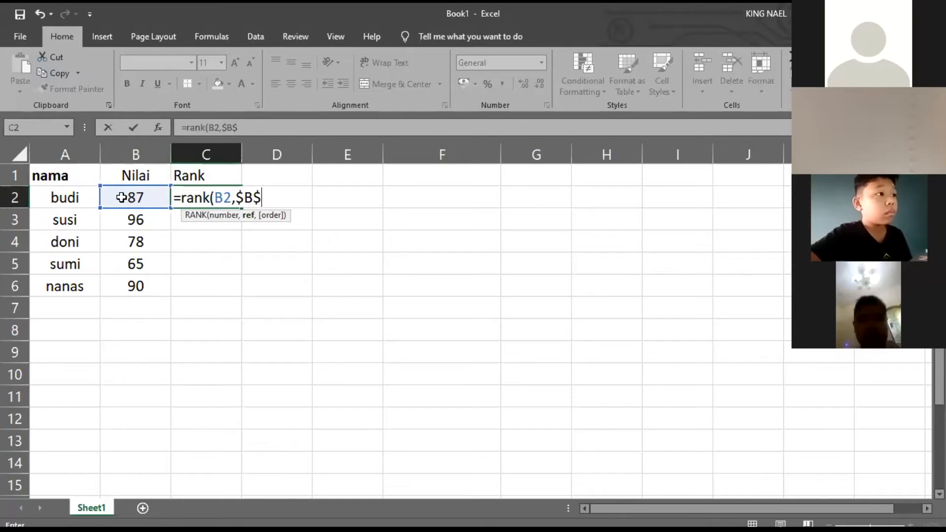
{"action": "type", "text": "2"}
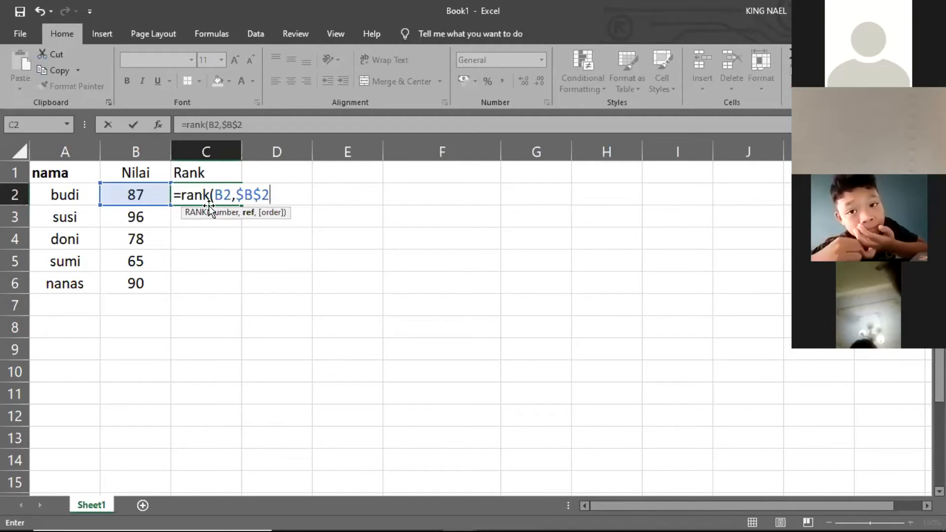
{"action": "type", "text": ":"}
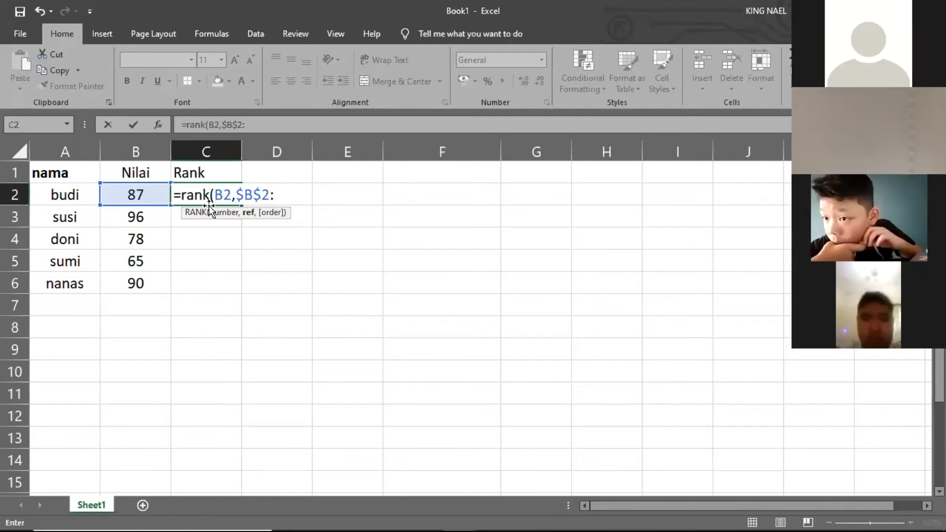
{"action": "type", "text": "$"}
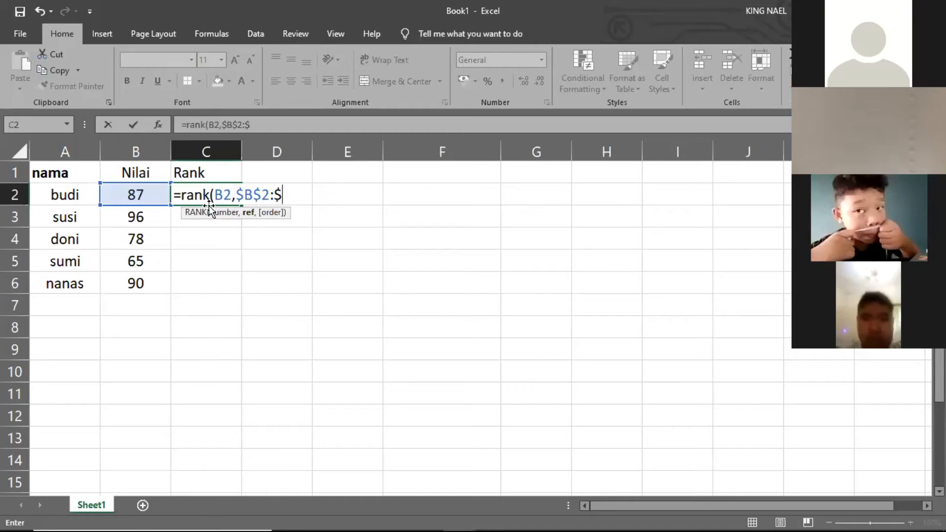
{"action": "type", "text": "B"}
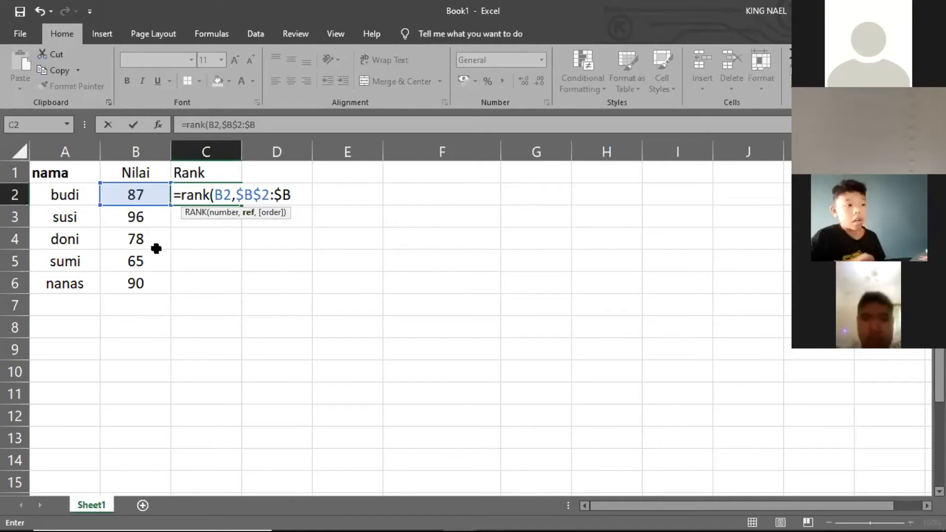
{"action": "type", "text": "$"}
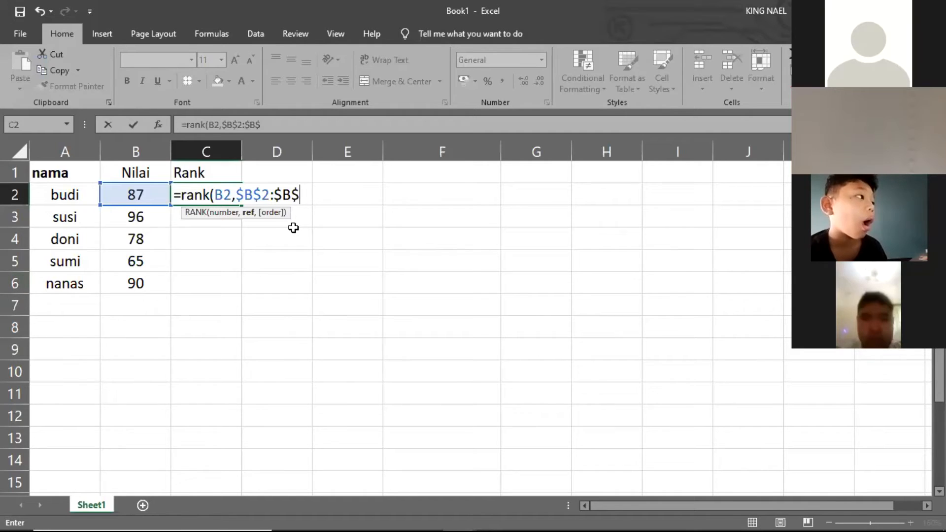
{"action": "type", "text": "6"}
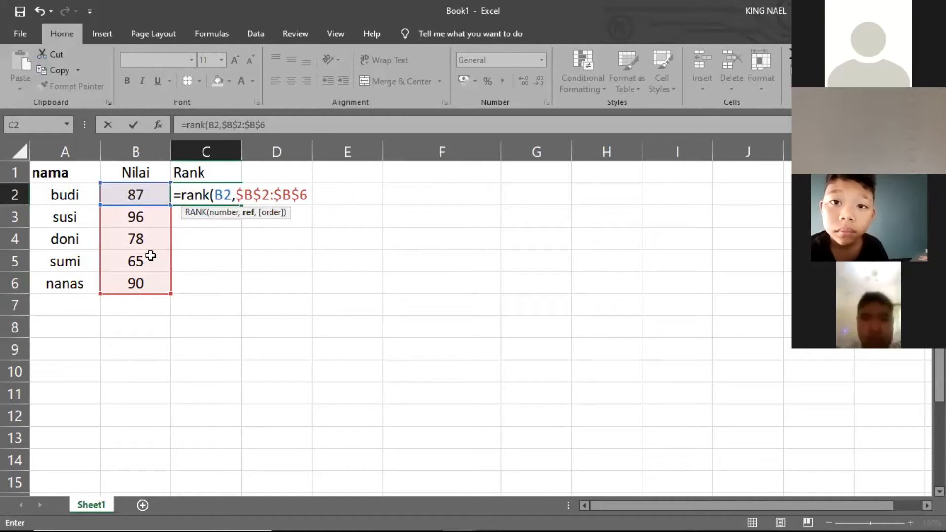
{"action": "type", "text": ";0"}
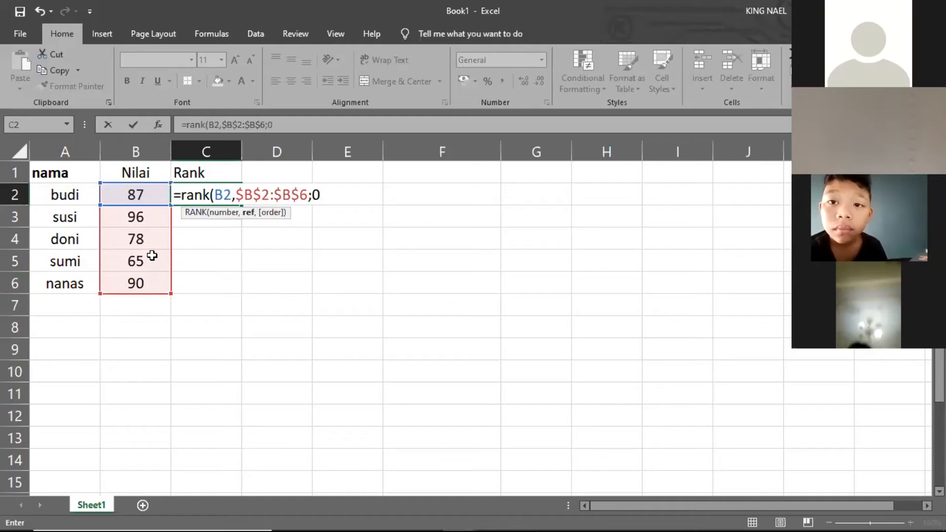
{"action": "key", "text": "BackSpace"}
{"action": "key", "text": "BackSpace"}
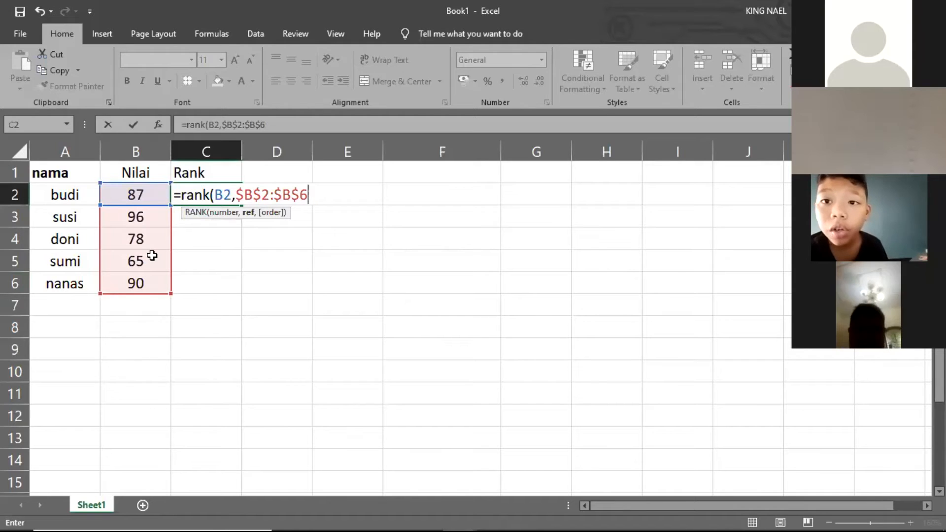
Complete the RANK formula in C2 with order argument 0 for descending ranking and enter it
{"action": "type", "text": ","}
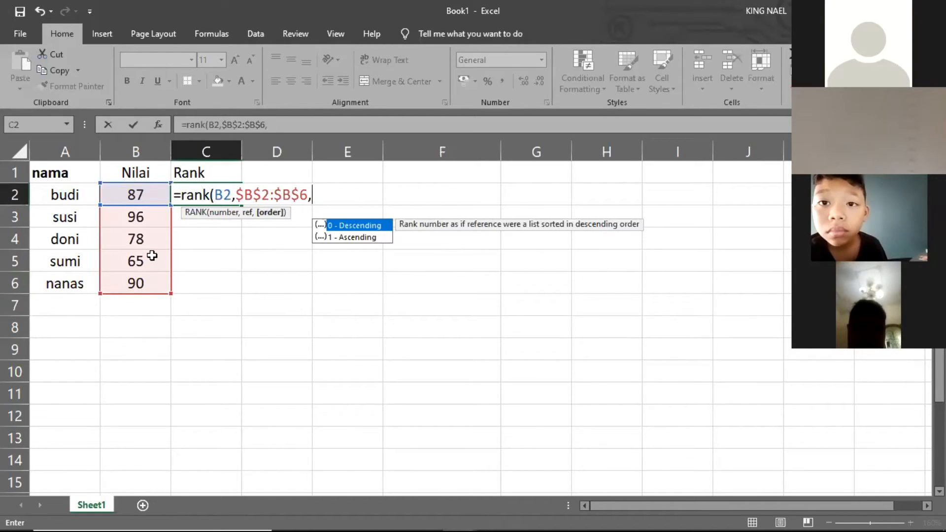
{"action": "type", "text": "0"}
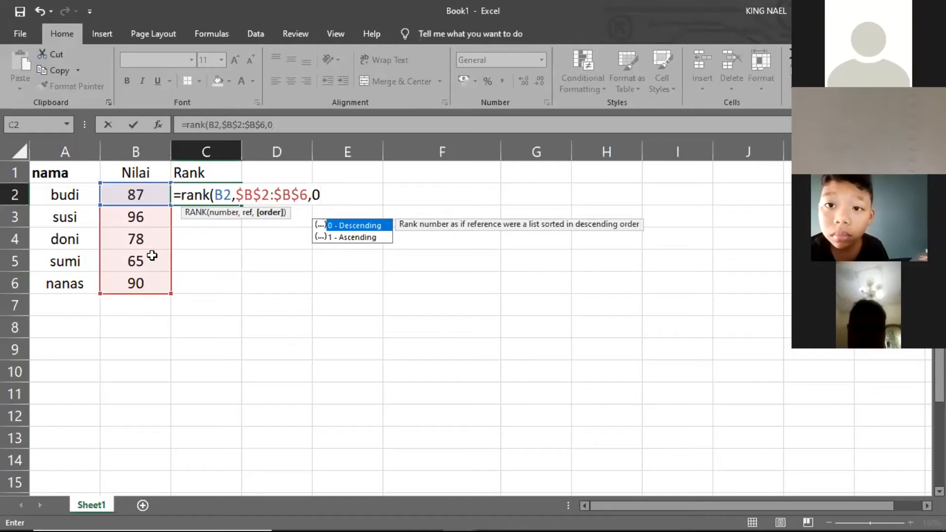
{"action": "type", "text": ")"}
{"action": "key", "text": "Return"}
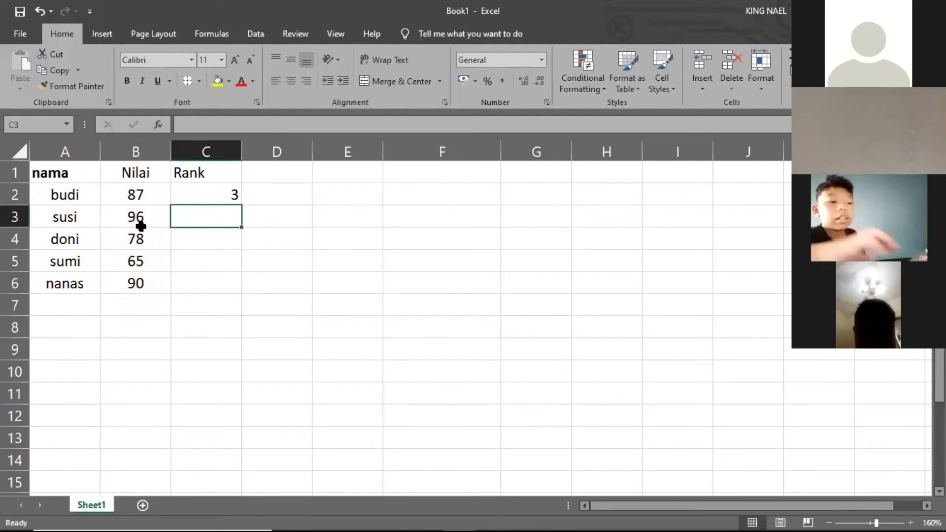
Fill the RANK formula from C2 down through C6
{"action": "left_click", "coordinate": [197, 197]}
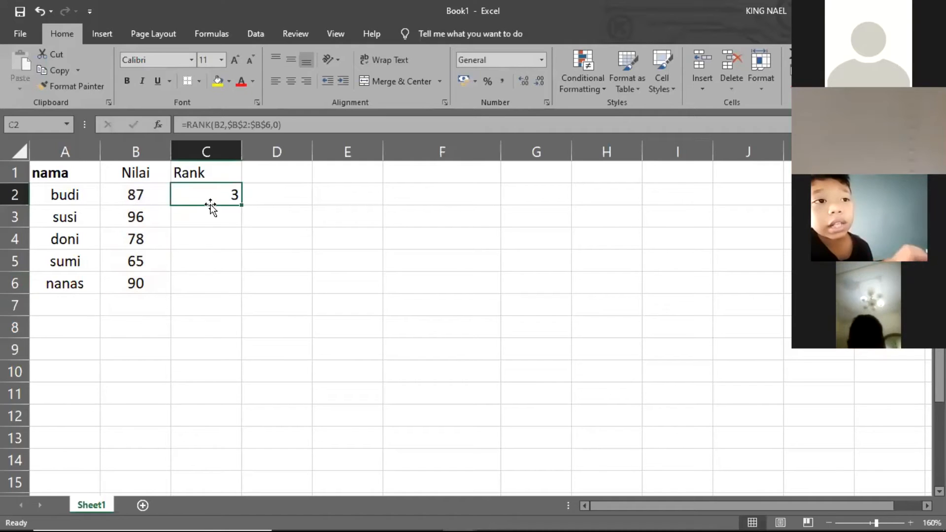
{"action": "left_click_drag", "start_coordinate": [241, 205], "coordinate": [252, 281]}
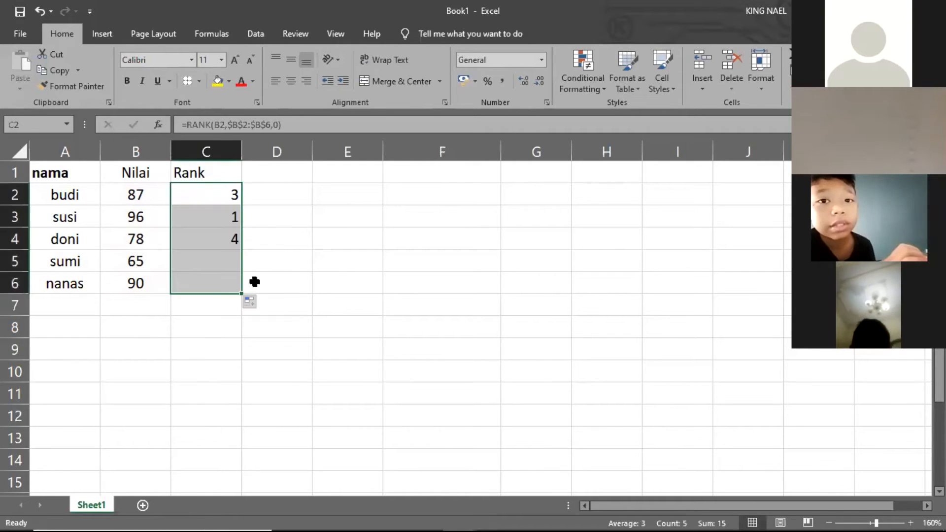
{"action": "left_click", "coordinate": [291, 267]}
{"action": "left_click", "coordinate": [270, 219]}
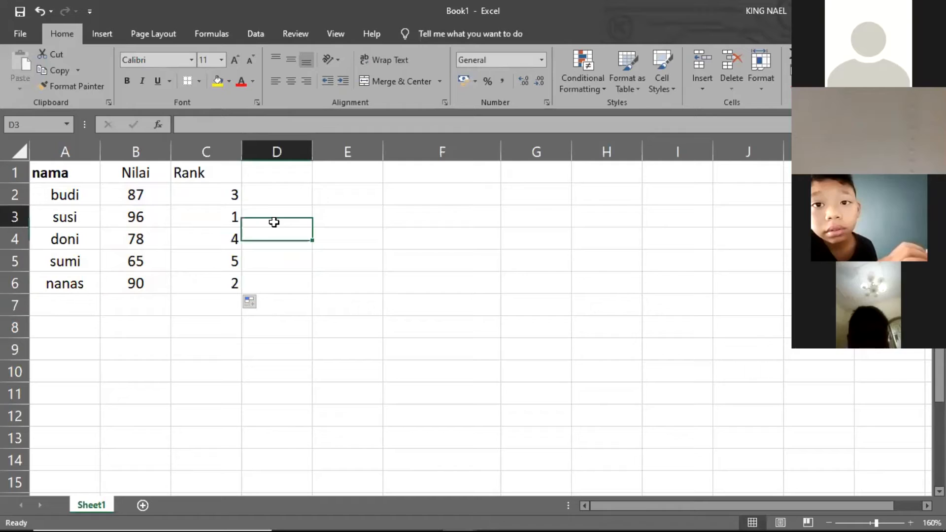
Examine the ranks and the formulas behind them in the Rank column, enlarging the sheet for readability
{"action": "left_click", "coordinate": [216, 190]}
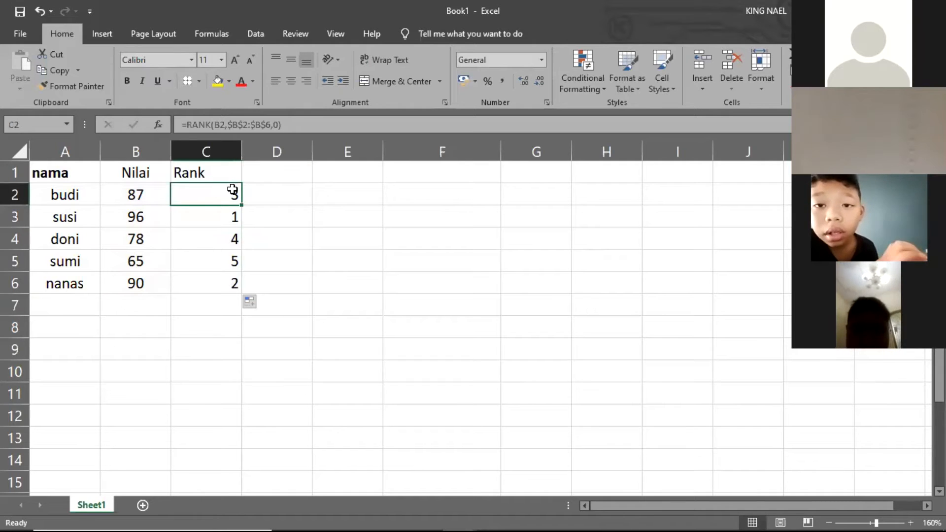
{"action": "left_click_drag", "start_coordinate": [876, 522], "coordinate": [888, 523]}
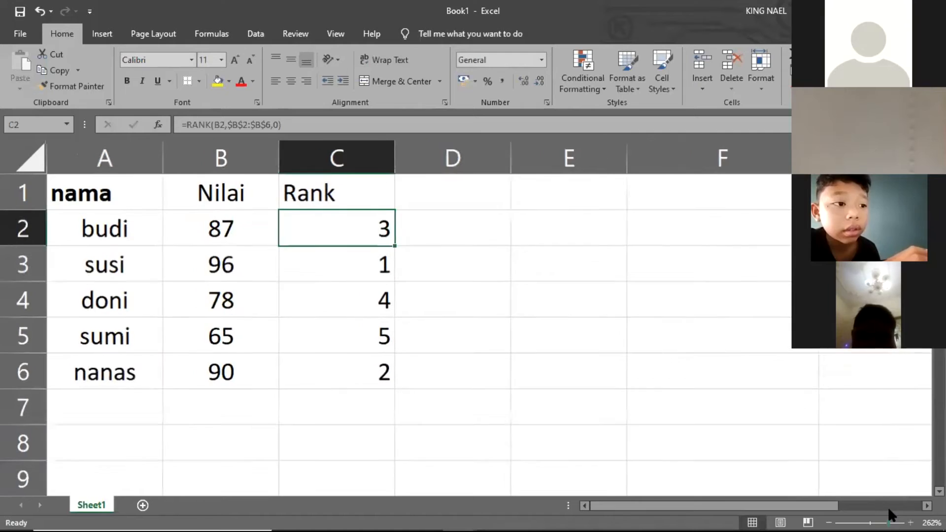
{"action": "left_click", "coordinate": [561, 448]}
{"action": "left_click", "coordinate": [351, 272]}
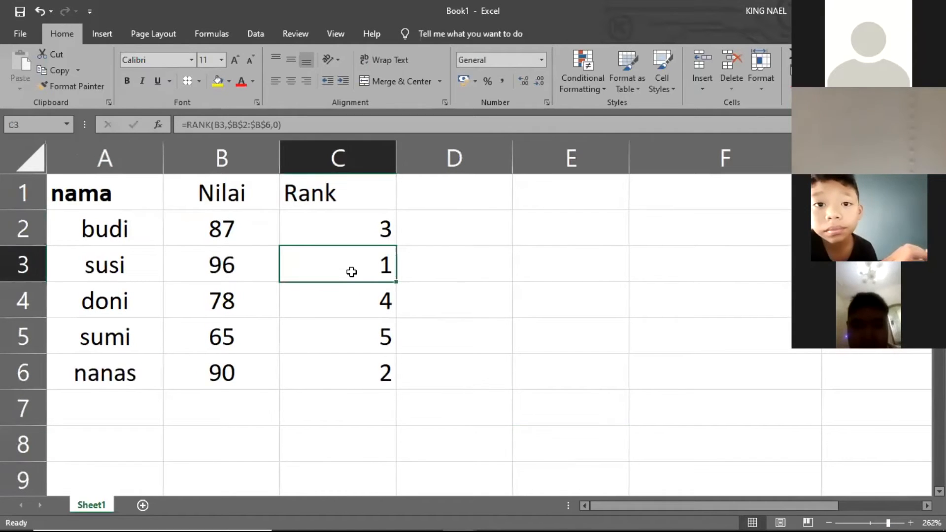
{"action": "left_click", "coordinate": [373, 378]}
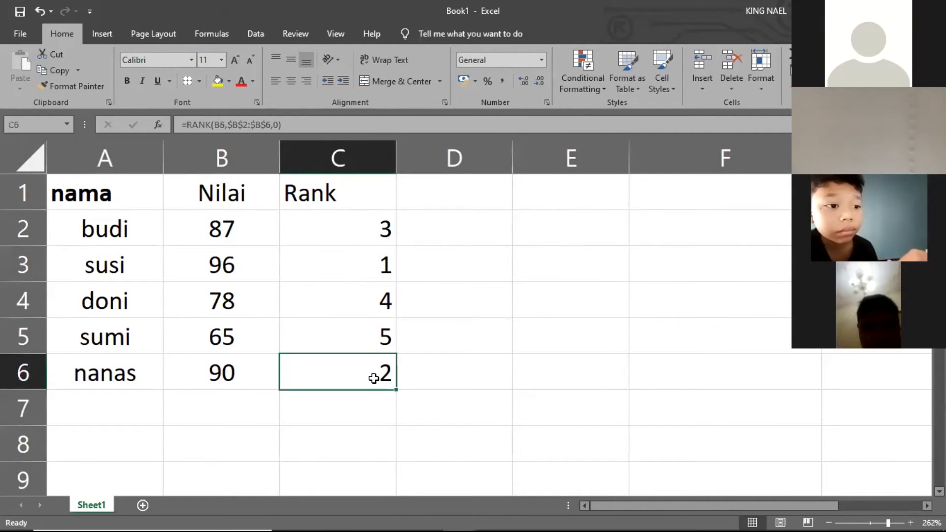
{"action": "left_click", "coordinate": [531, 338]}
{"action": "left_click", "coordinate": [347, 234]}
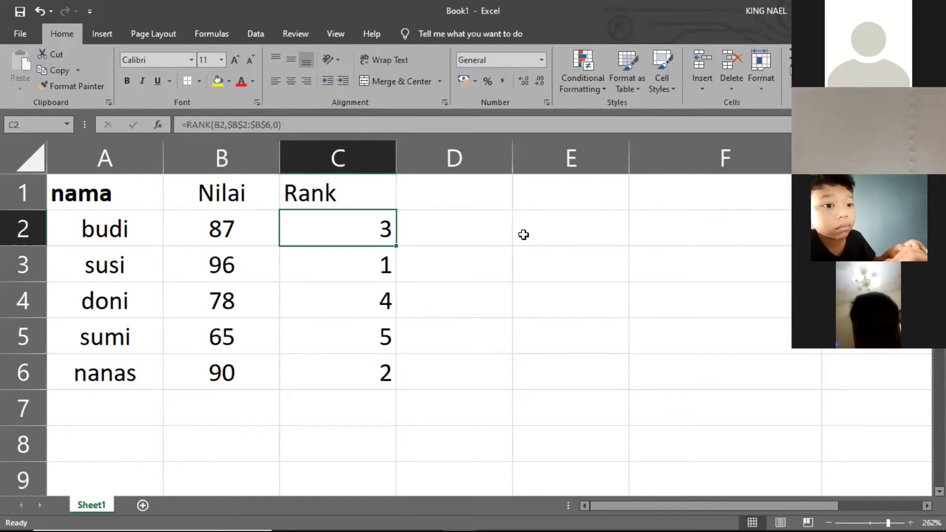
{"action": "left_click", "coordinate": [463, 235]}
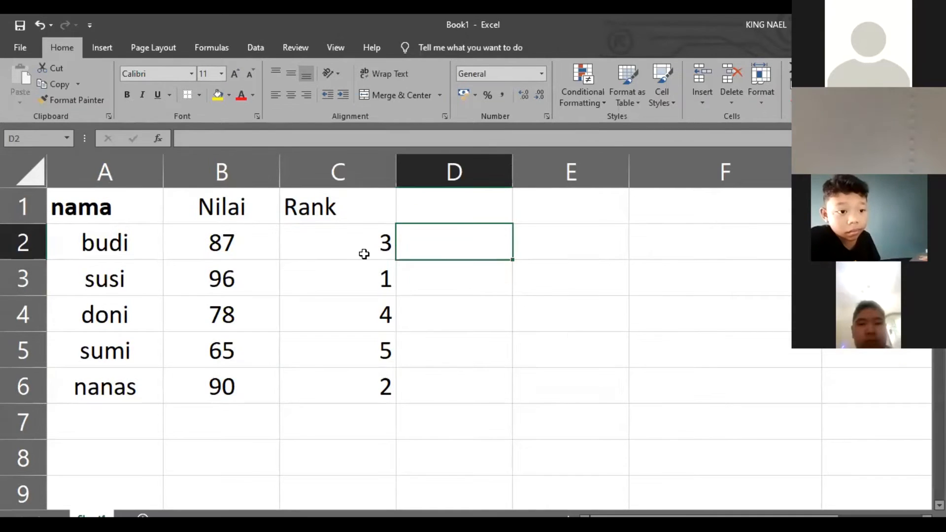
{"action": "left_click", "coordinate": [364, 240]}
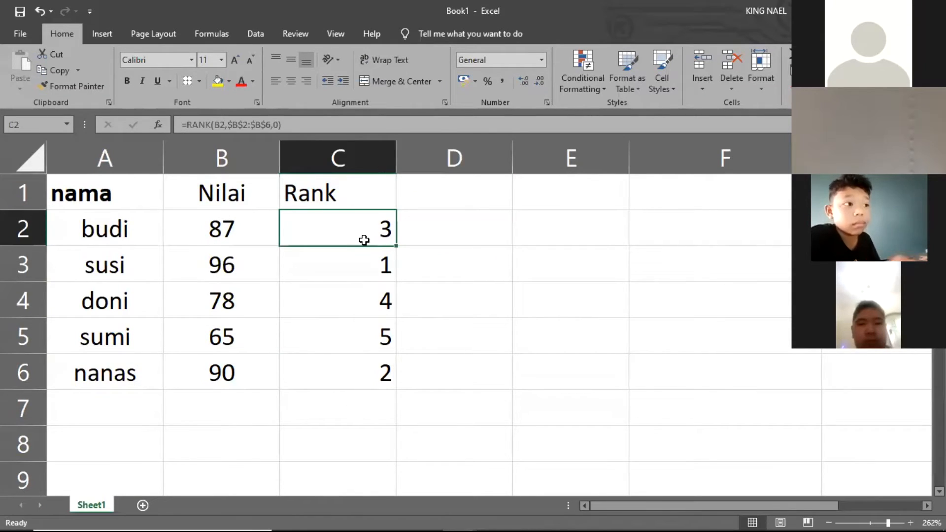
{"action": "left_click", "coordinate": [430, 241]}
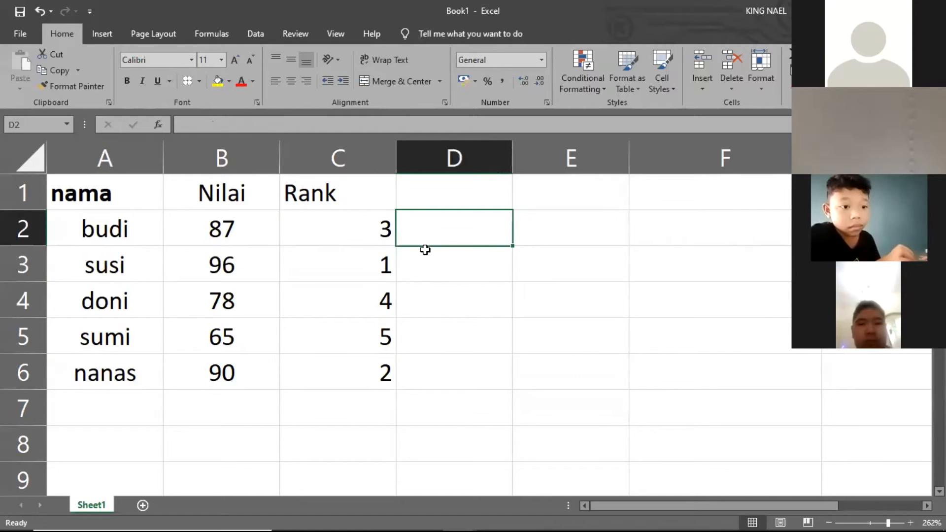
{"action": "left_click", "coordinate": [375, 233]}
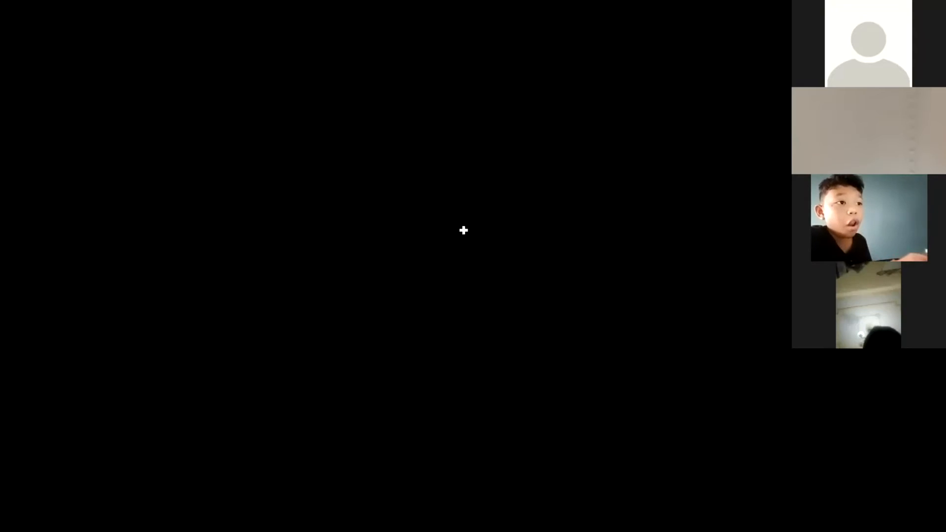
Enter the formula =RANK(B2,B2:B6) with relative references in cell D2
{"action": "type", "text": "=r"}
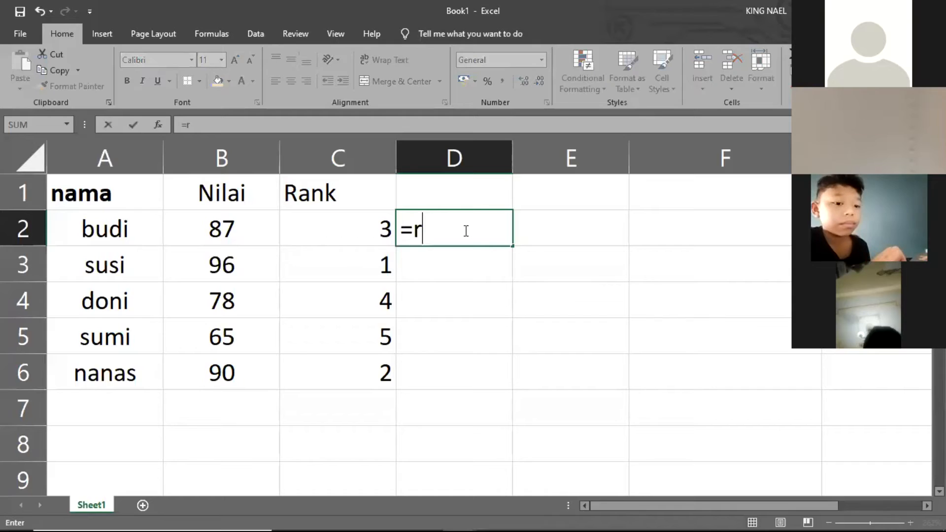
{"action": "type", "text": "ank"}
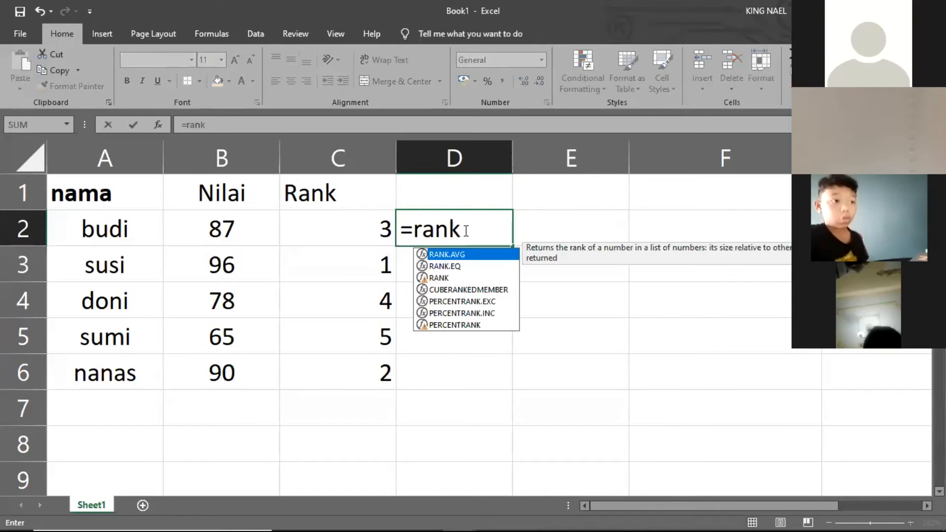
{"action": "type", "text": "("}
{"action": "left_click", "coordinate": [226, 229]}
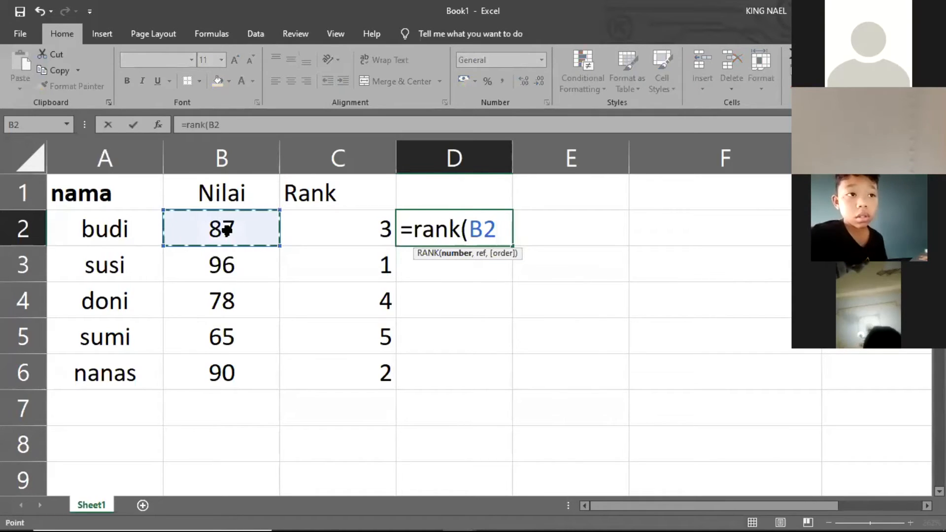
{"action": "type", "text": ","}
{"action": "left_click", "coordinate": [236, 233]}
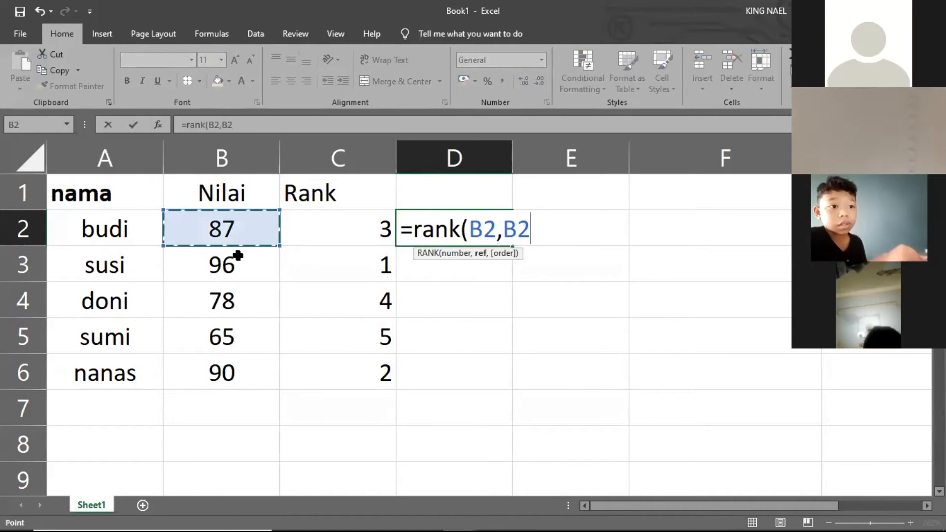
{"action": "left_click", "coordinate": [240, 363], "text": "shift"}
{"action": "type", "text": ")"}
{"action": "key", "text": "Return"}
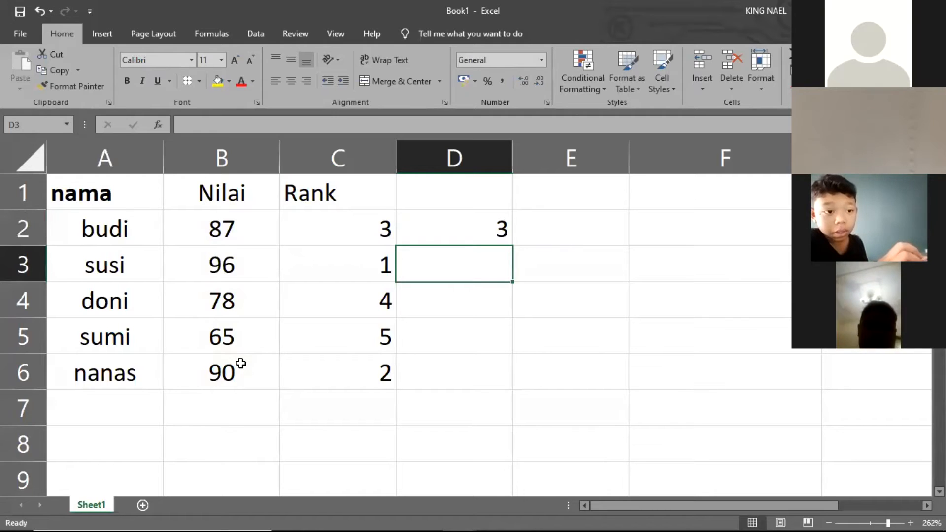
Fill the relative-reference RANK formula from D2 down through D6
{"action": "left_click", "coordinate": [439, 233]}
{"action": "left_click_drag", "start_coordinate": [513, 246], "coordinate": [512, 389]}
{"action": "left_click", "coordinate": [569, 311]}
Clear the copied RANK formulas from cells D3:D6
{"action": "left_click_drag", "start_coordinate": [568, 315], "coordinate": [501, 370]}
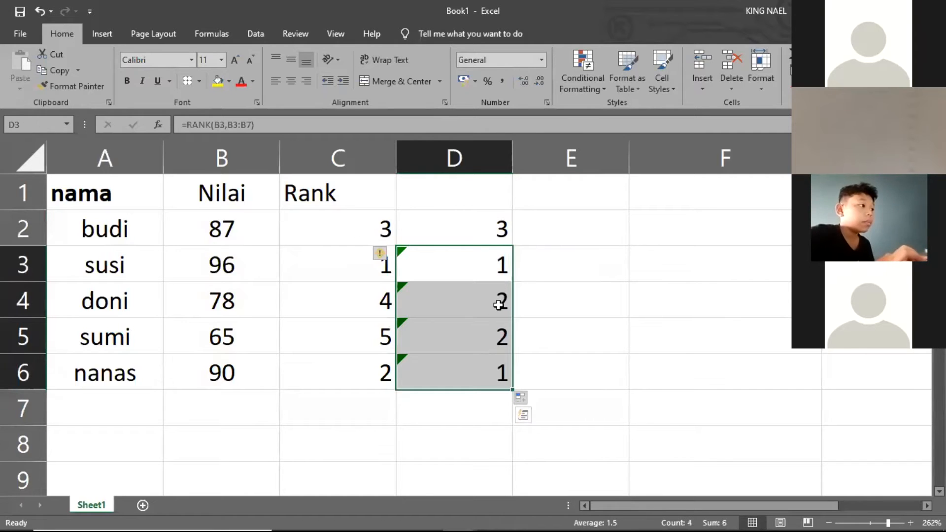
{"action": "key", "text": "Delete"}
{"action": "left_click", "coordinate": [611, 296]}
Examine the relative-reference RANK formula in D2 alongside the empty cell below it
{"action": "left_click", "coordinate": [476, 265]}
{"action": "left_click", "coordinate": [486, 240]}
{"action": "left_click", "coordinate": [488, 265]}
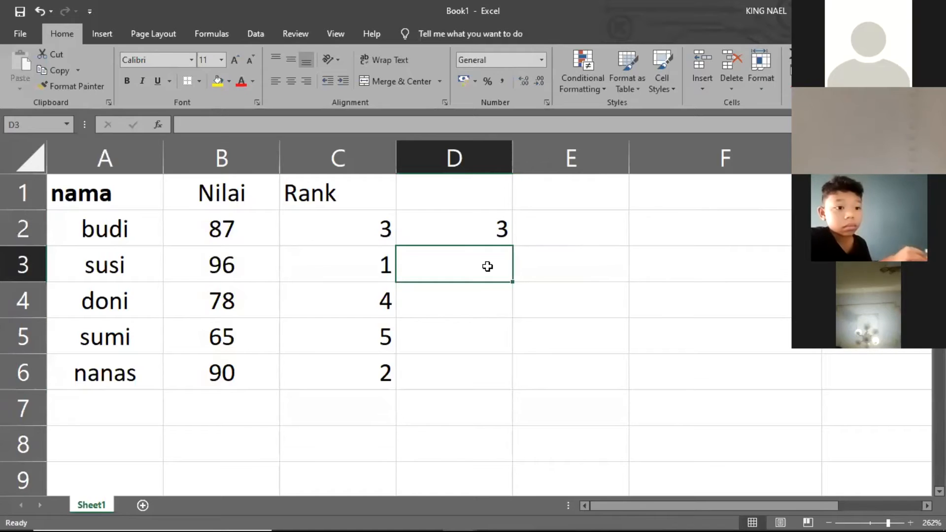
{"action": "left_click", "coordinate": [569, 262]}
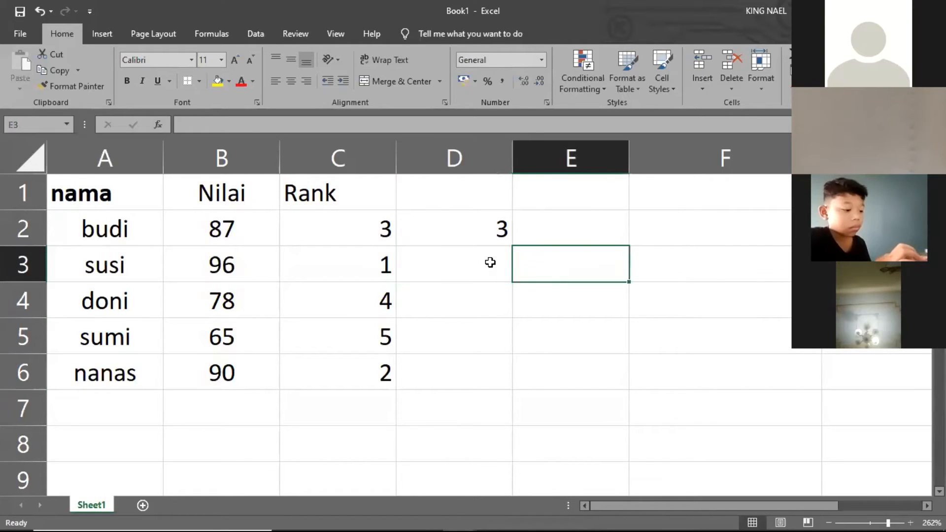
{"action": "left_click", "coordinate": [486, 233]}
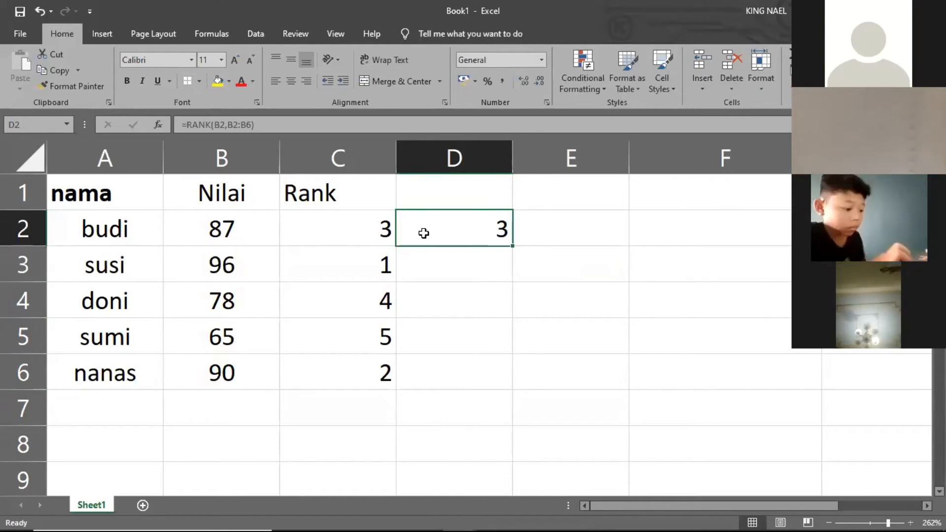
{"action": "left_click", "coordinate": [471, 274]}
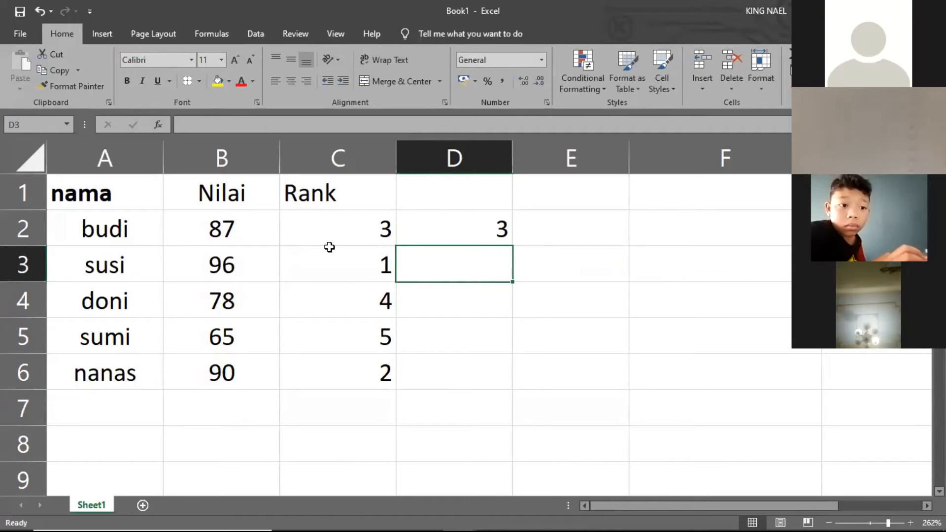
{"action": "left_click", "coordinate": [491, 223]}
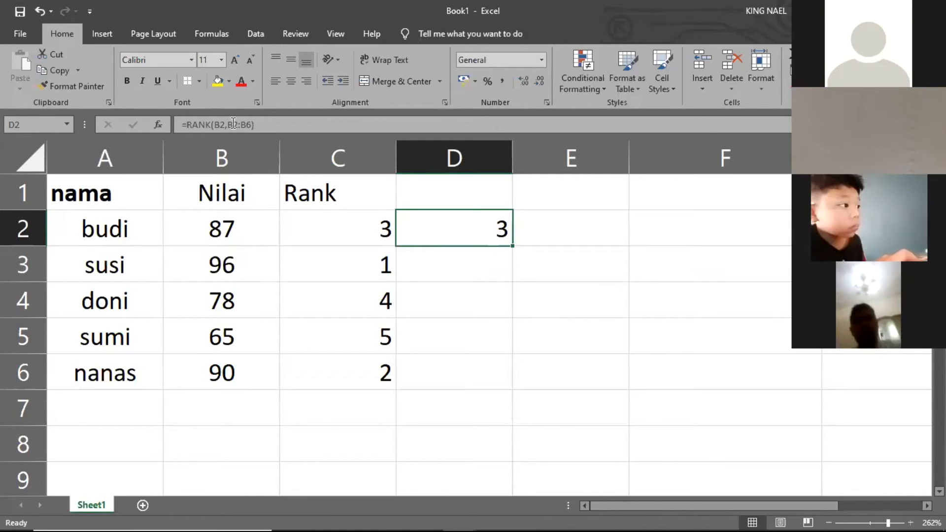
{"action": "left_click", "coordinate": [491, 259]}
{"action": "left_click", "coordinate": [477, 231]}
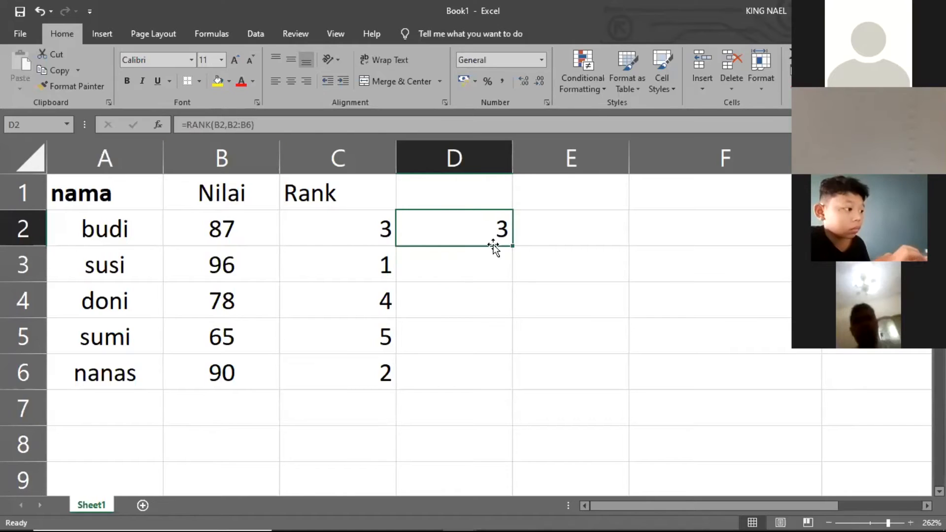
Enter the formula =RANK(B3,B3:B6) in cell D3 and reselect the cell to check it
{"action": "left_click", "coordinate": [490, 264]}
{"action": "type", "text": "="}
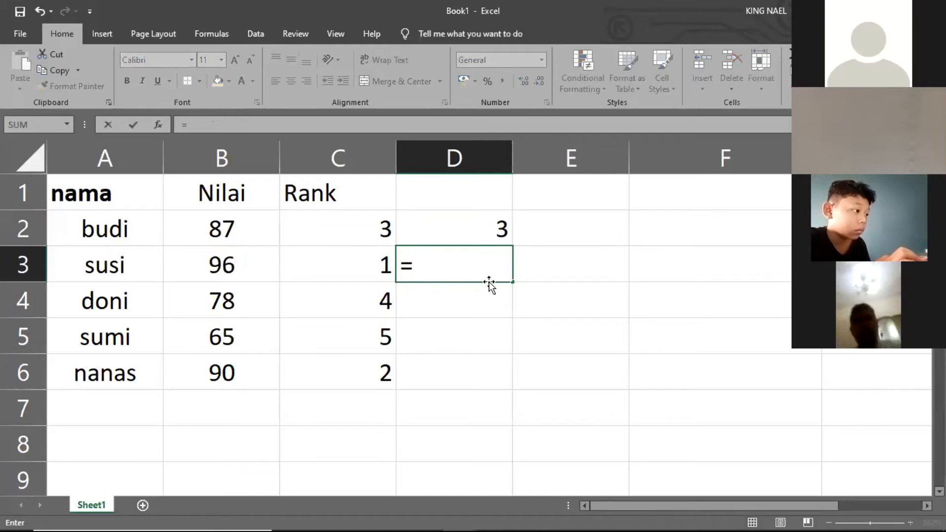
{"action": "type", "text": "rank("}
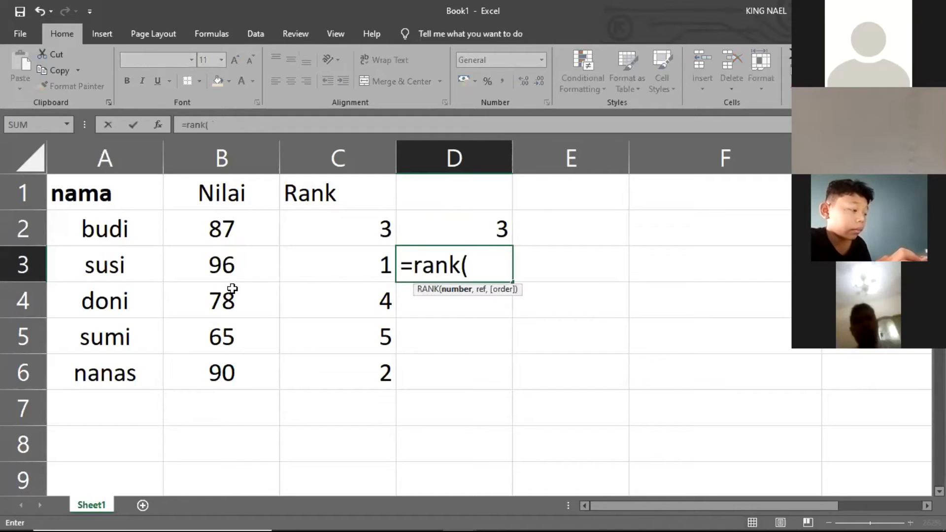
{"action": "left_click", "coordinate": [233, 264]}
{"action": "type", "text": ","}
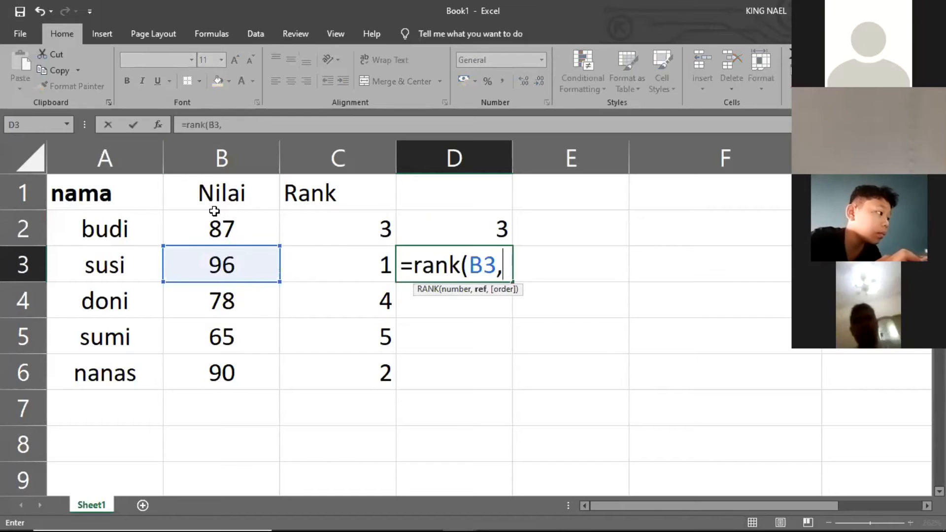
{"action": "left_click", "coordinate": [232, 280]}
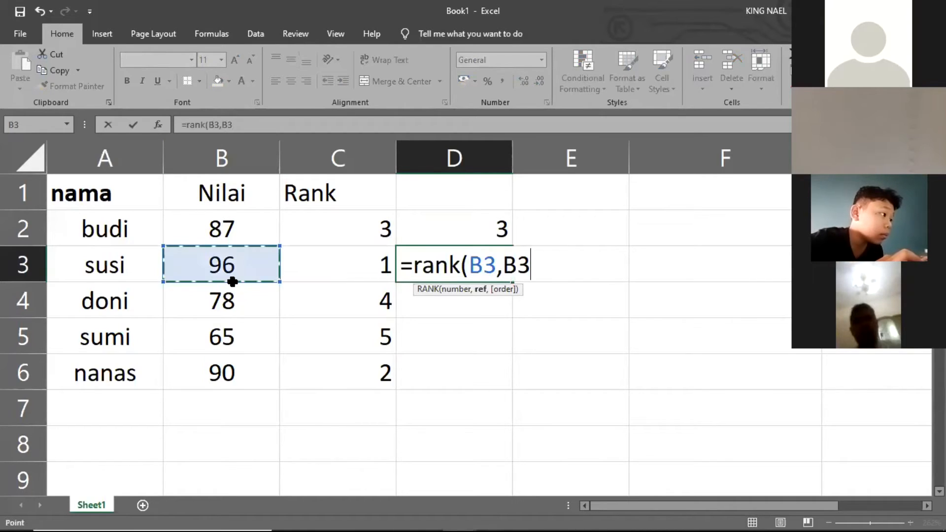
{"action": "left_click_drag", "start_coordinate": [232, 281], "coordinate": [241, 376]}
{"action": "type", "text": ")"}
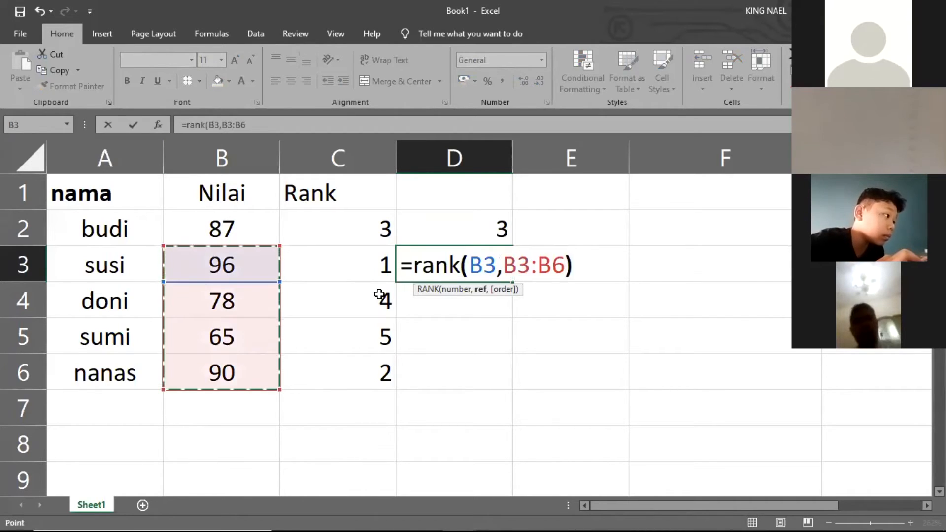
{"action": "key", "text": "Return"}
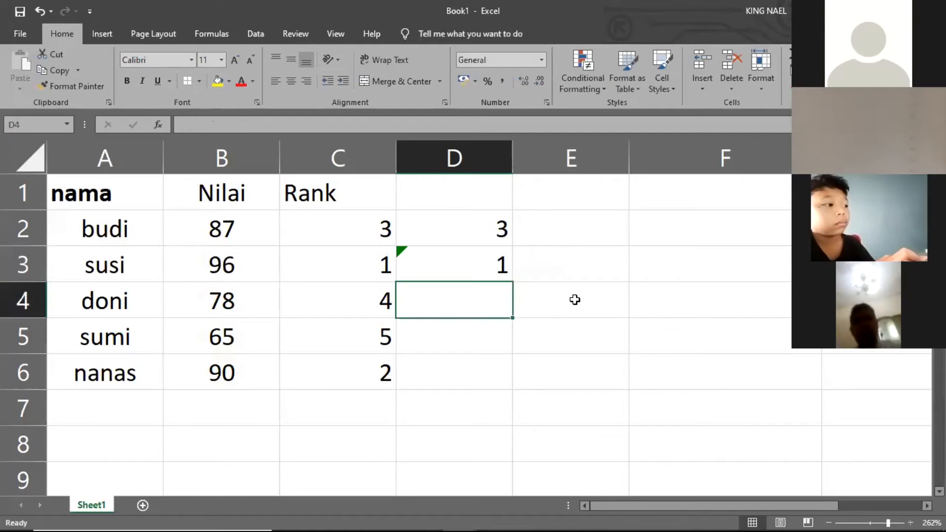
{"action": "left_click", "coordinate": [575, 300]}
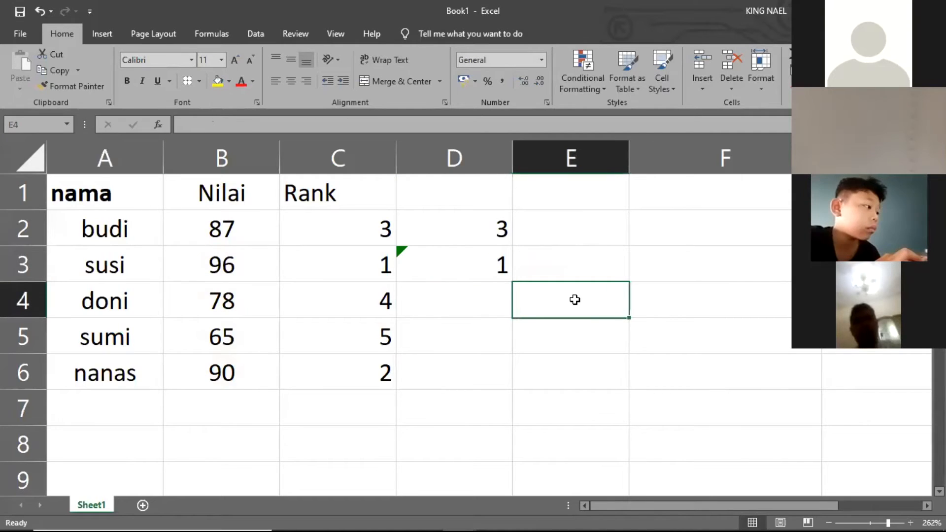
{"action": "left_click", "coordinate": [487, 275]}
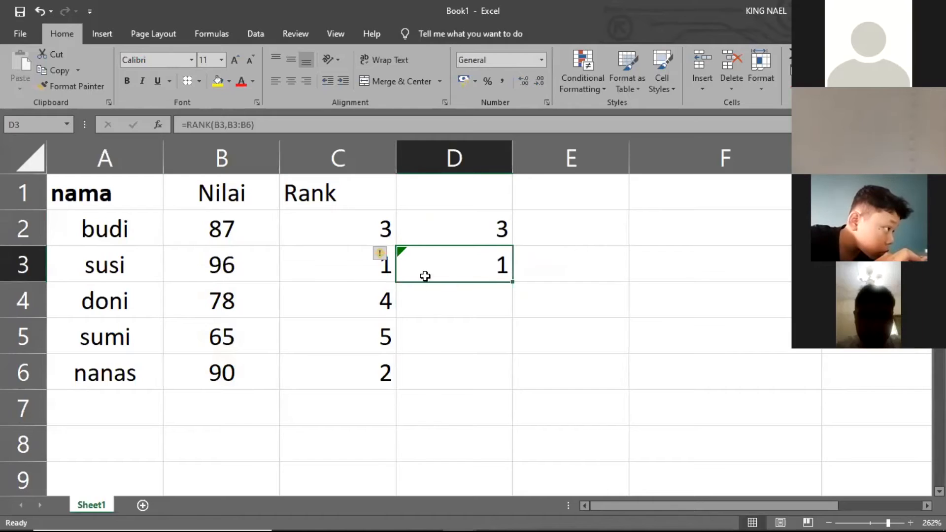
Compare the relative-reference RANK formulas in D2 and D3 with the absolute-reference ranks in C2:C6
{"action": "left_click", "coordinate": [556, 266]}
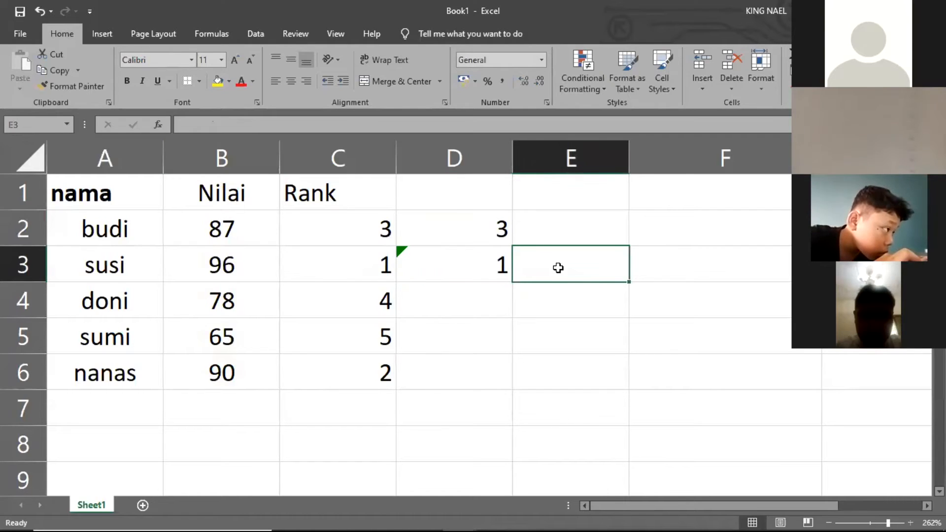
{"action": "left_click", "coordinate": [481, 228]}
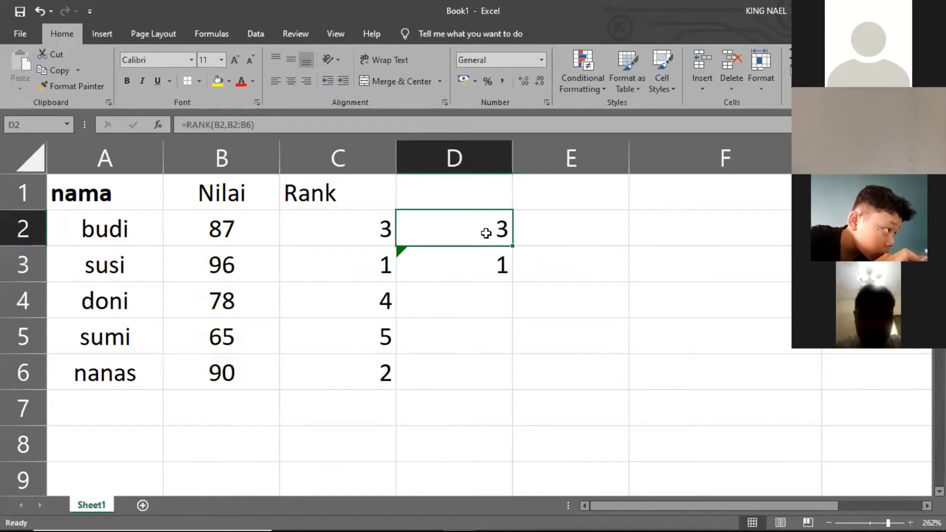
{"action": "left_click", "coordinate": [486, 262]}
{"action": "left_click", "coordinate": [566, 241]}
{"action": "left_click_drag", "start_coordinate": [346, 233], "coordinate": [353, 365]}
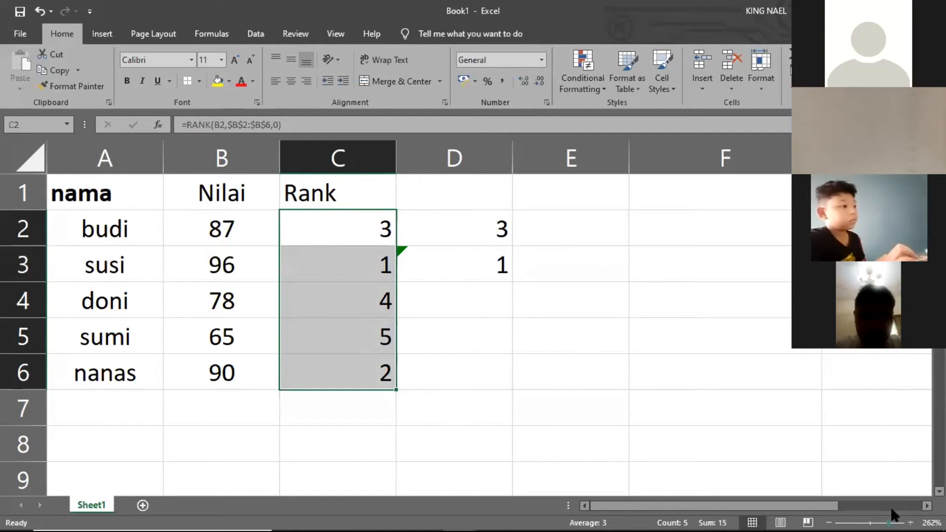
{"action": "left_click", "coordinate": [893, 521]}
{"action": "left_click", "coordinate": [655, 427]}
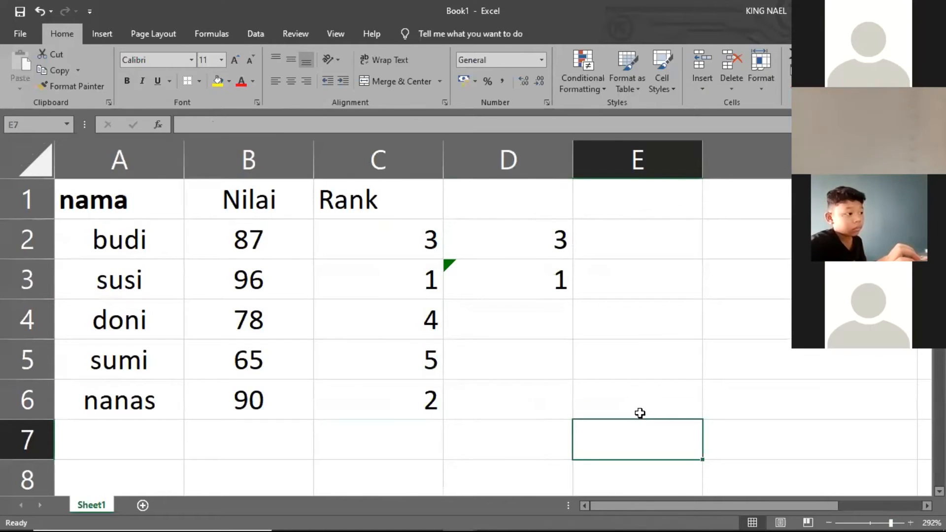
Try filling the relative-reference RANK formula from D3 down through D6, and undo the fill
{"action": "left_click", "coordinate": [554, 274]}
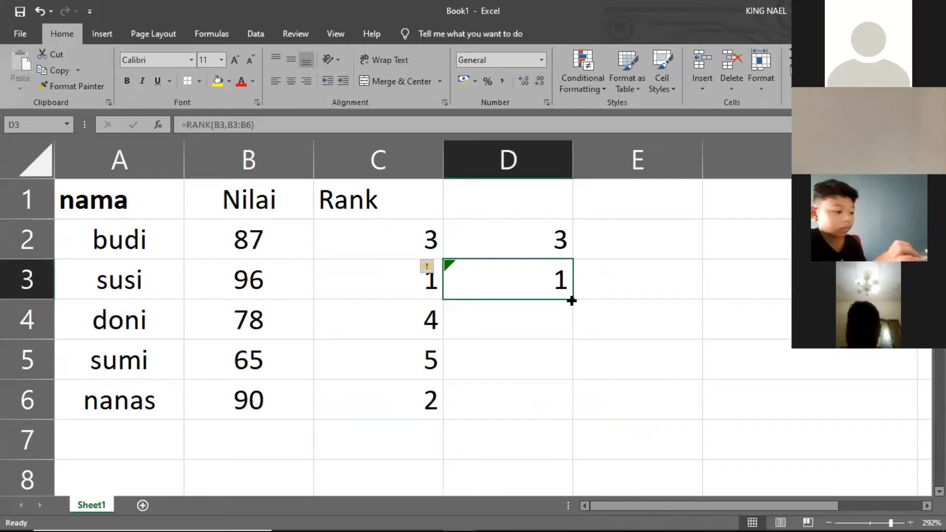
{"action": "left_click_drag", "start_coordinate": [570, 301], "coordinate": [569, 401]}
{"action": "left_click", "coordinate": [626, 363]}
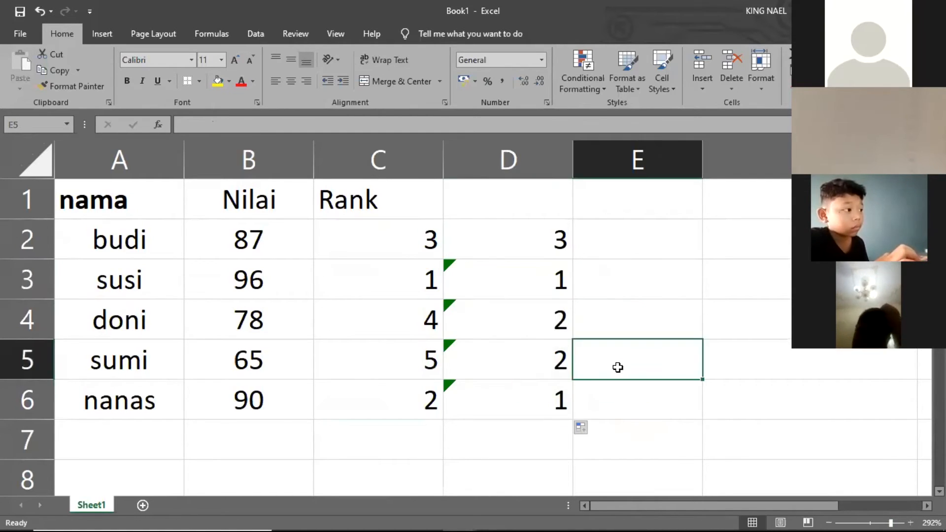
{"action": "key", "text": "ctrl+z"}
{"action": "left_click", "coordinate": [612, 309]}
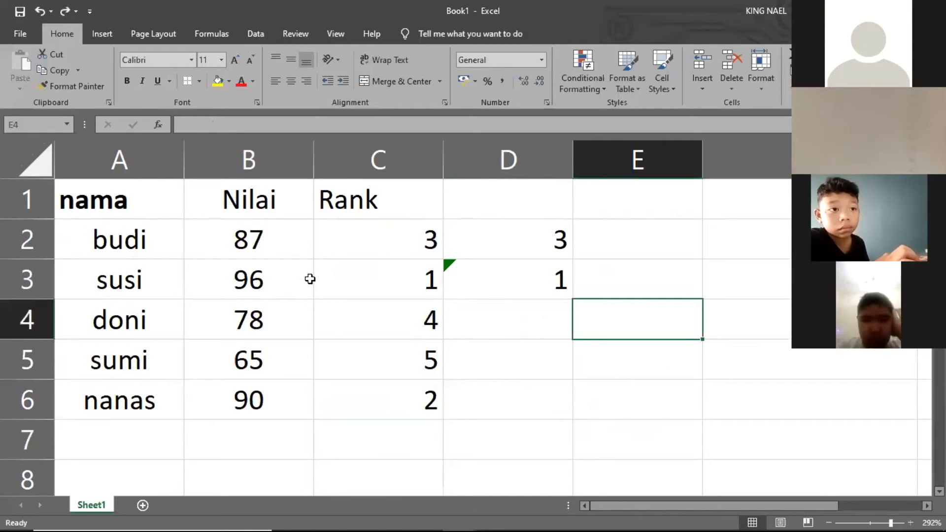
Examine how the score and range references differ between the RANK formulas in D2 and D3
{"action": "left_click", "coordinate": [538, 280]}
{"action": "left_click", "coordinate": [552, 229]}
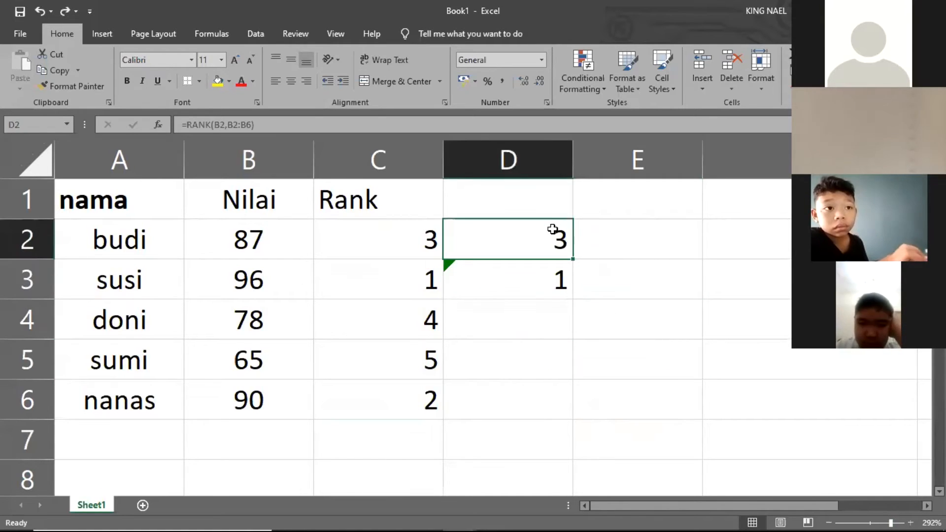
{"action": "left_click", "coordinate": [542, 278]}
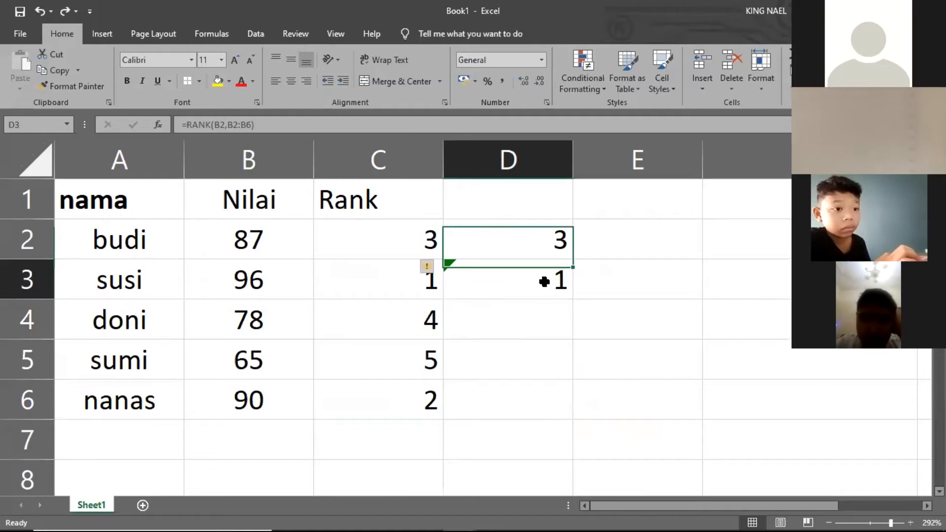
{"action": "left_click", "coordinate": [544, 245]}
{"action": "left_click", "coordinate": [549, 275]}
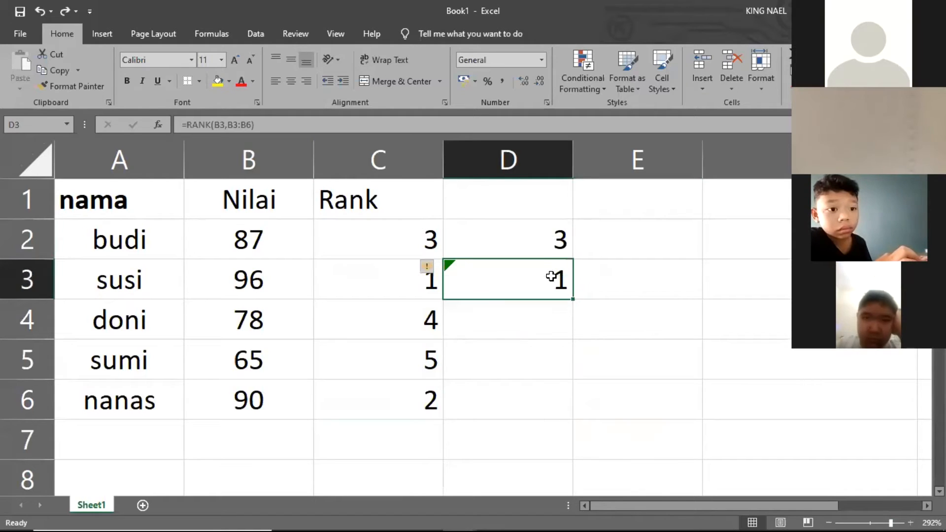
{"action": "left_click", "coordinate": [547, 243]}
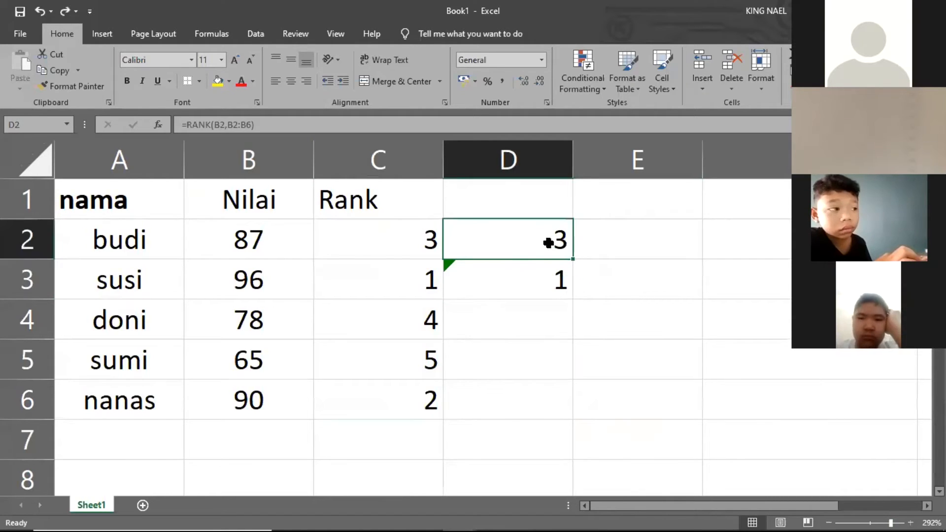
{"action": "left_click", "coordinate": [554, 275]}
{"action": "left_click", "coordinate": [560, 239]}
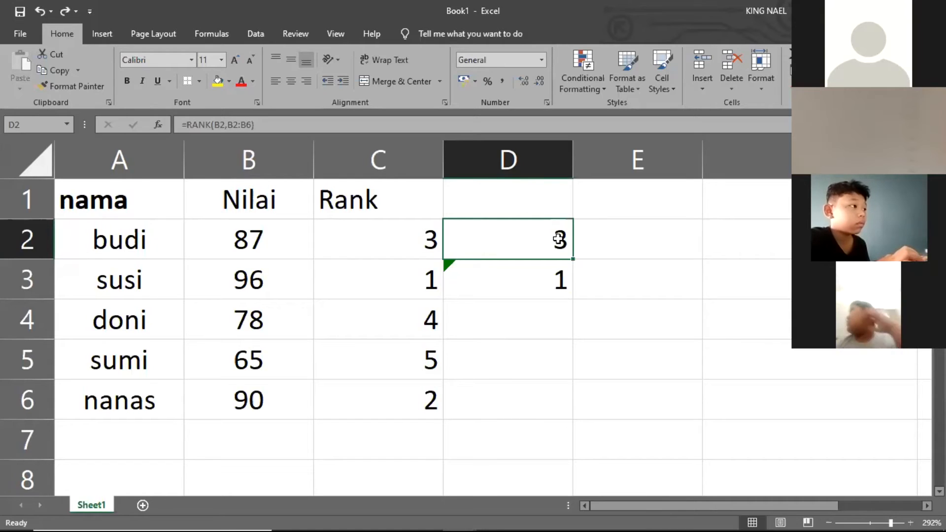
{"action": "left_click", "coordinate": [593, 251]}
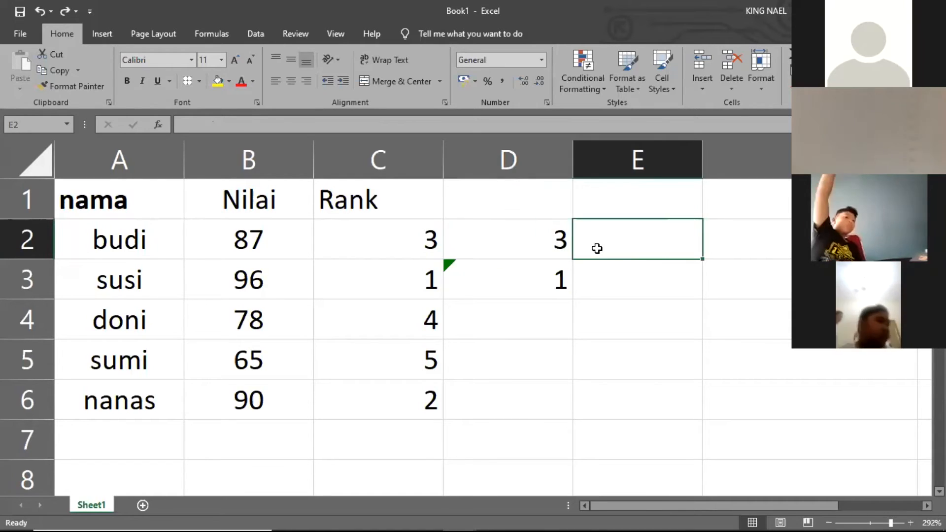
Review the ranks in C2:C6 against the column D formulas and the empty cell D4
{"action": "left_click", "coordinate": [547, 239]}
{"action": "left_click_drag", "start_coordinate": [372, 244], "coordinate": [387, 397]}
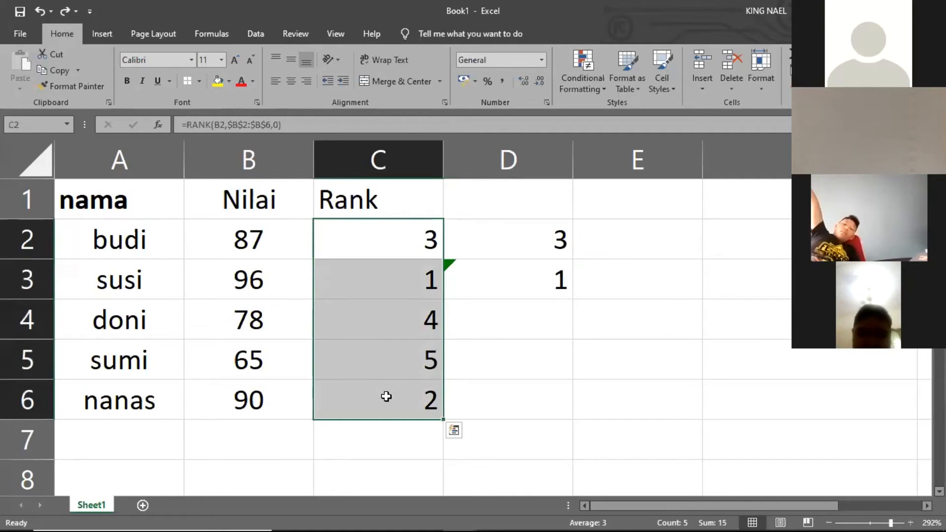
{"action": "left_click", "coordinate": [513, 238]}
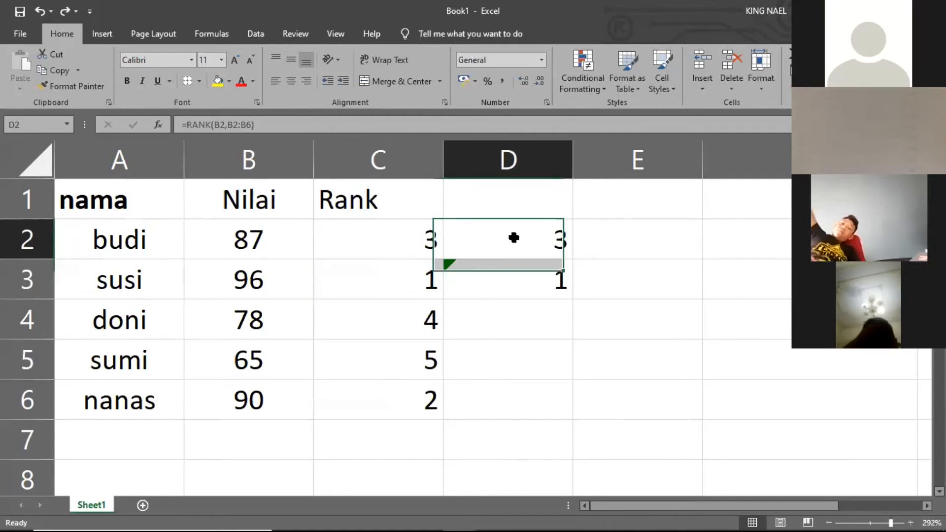
{"action": "left_click", "coordinate": [521, 277]}
{"action": "left_click", "coordinate": [521, 316]}
{"action": "left_click", "coordinate": [530, 240]}
{"action": "left_click", "coordinate": [532, 283]}
Clear the relative-reference RANK formulas from cells D2 and D3
{"action": "left_click", "coordinate": [528, 240]}
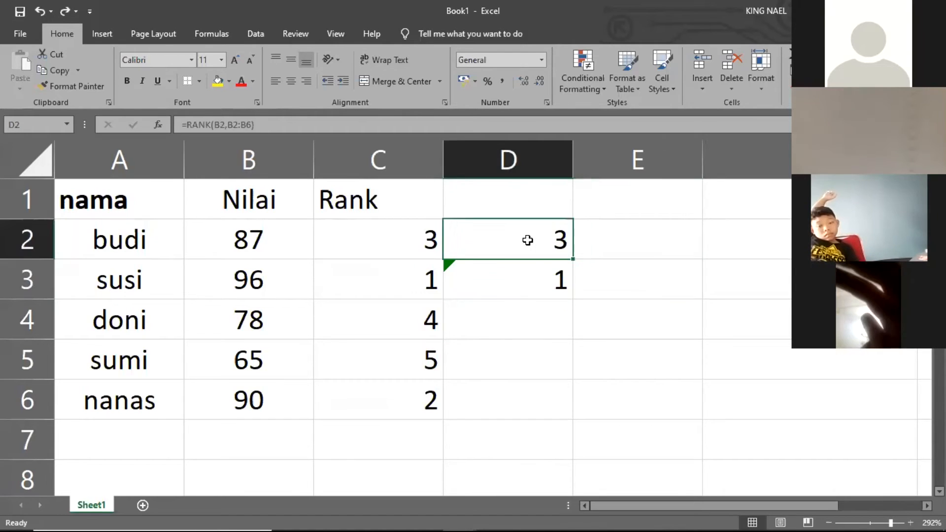
{"action": "key", "text": "Delete"}
{"action": "left_click", "coordinate": [528, 266]}
{"action": "key", "text": "Delete"}
Examine the absolute-reference RANK formulas in column C together with the scores in B2 and B3 and row 3
{"action": "left_click", "coordinate": [407, 241]}
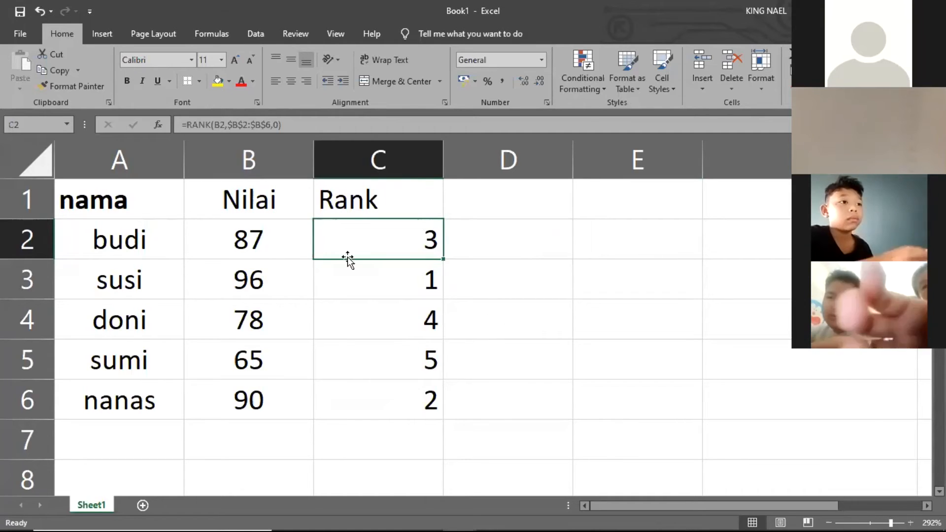
{"action": "left_click", "coordinate": [493, 281]}
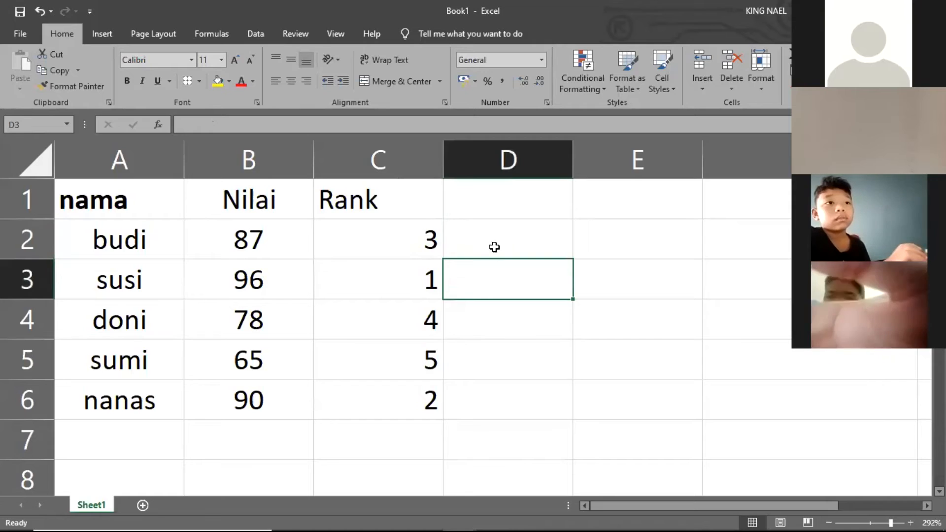
{"action": "left_click", "coordinate": [250, 275]}
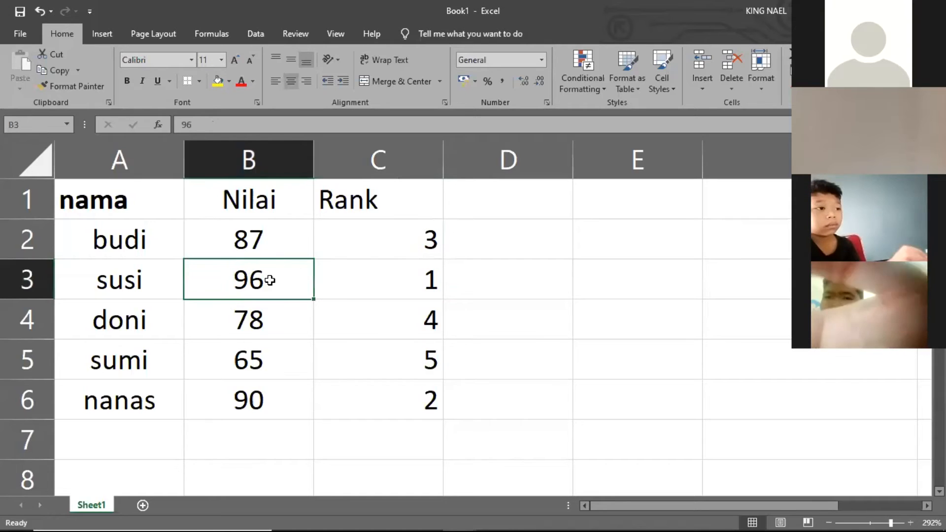
{"action": "left_click", "coordinate": [277, 239]}
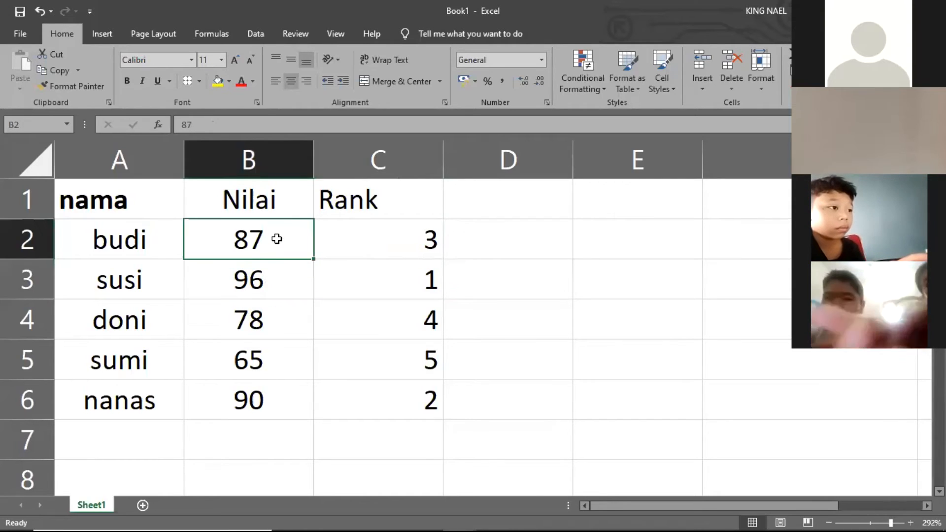
{"action": "left_click", "coordinate": [474, 285]}
{"action": "left_click", "coordinate": [28, 280]}
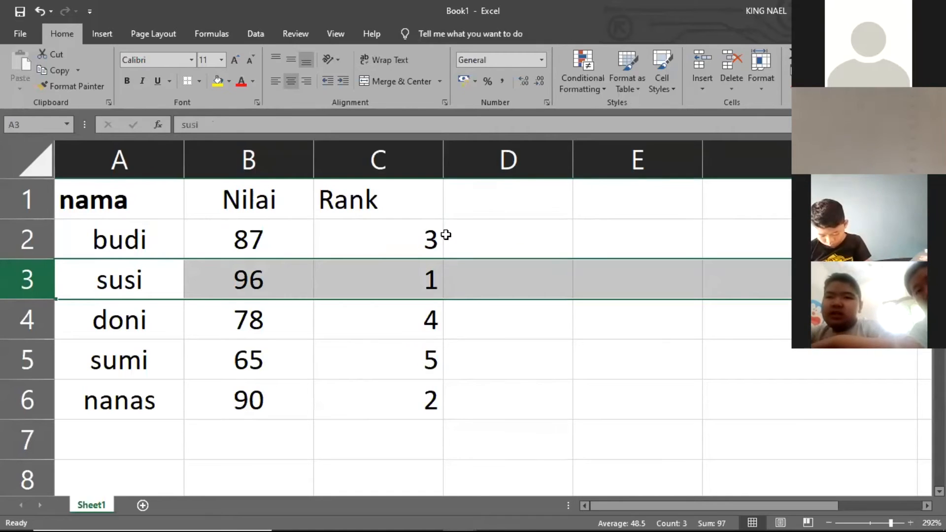
{"action": "left_click", "coordinate": [491, 239]}
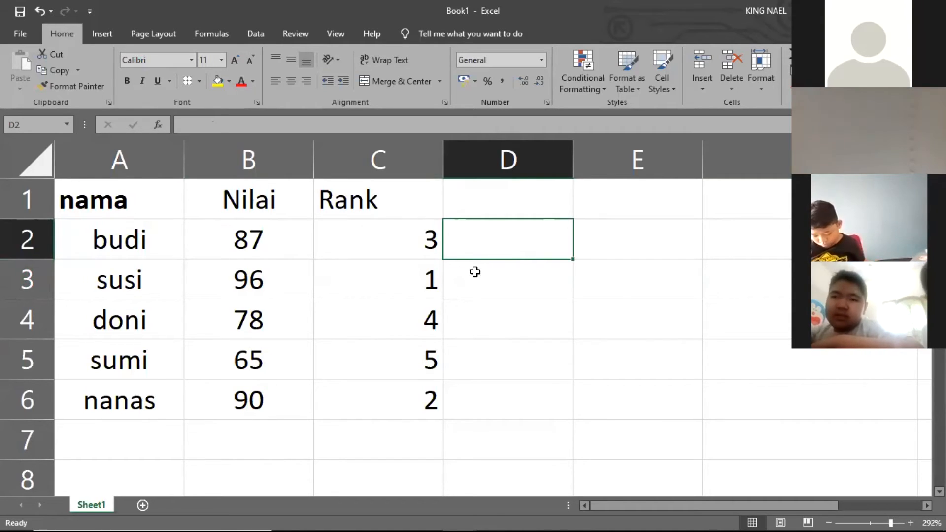
{"action": "left_click_drag", "start_coordinate": [419, 239], "coordinate": [422, 393]}
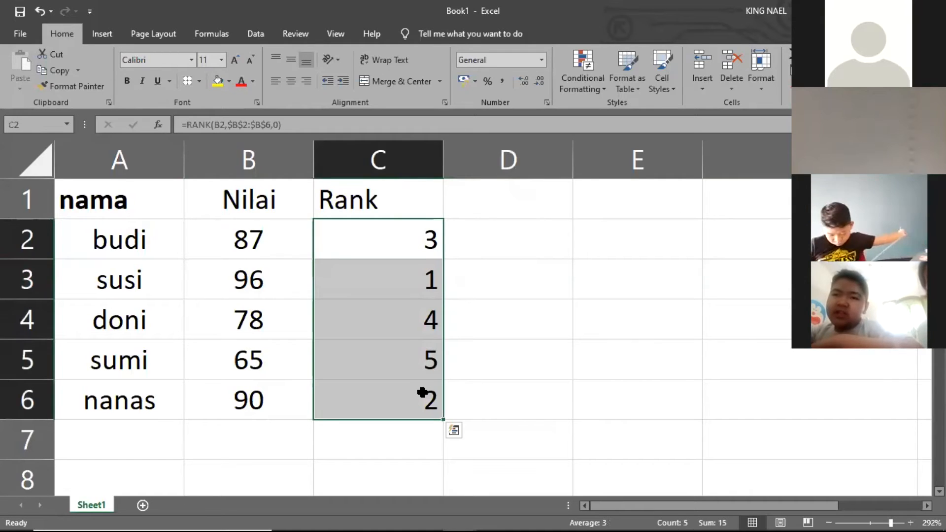
{"action": "left_click", "coordinate": [495, 229]}
{"action": "left_click", "coordinate": [414, 254]}
{"action": "left_click", "coordinate": [402, 268]}
Start a RANK formula in D2 with the score in B2 as the number to rank
{"action": "left_click", "coordinate": [486, 249]}
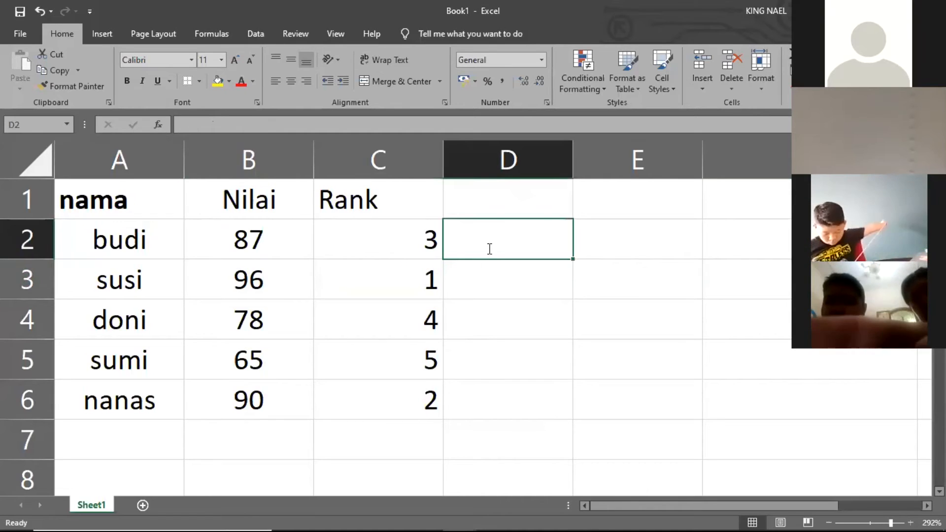
{"action": "type", "text": "="}
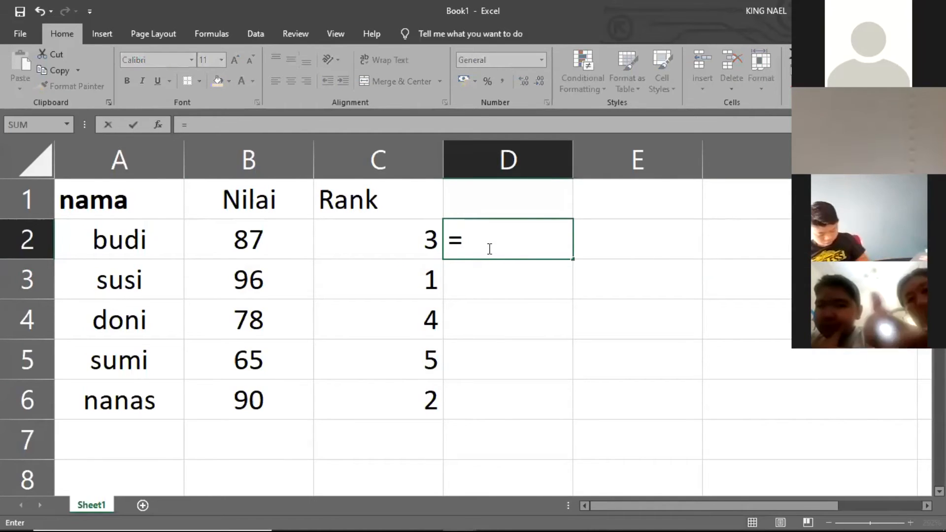
{"action": "type", "text": "rank"}
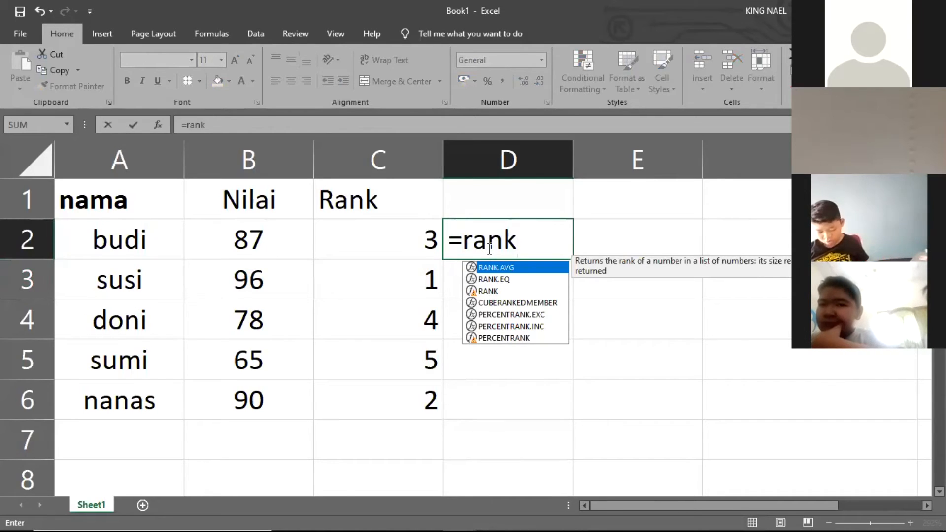
{"action": "type", "text": "("}
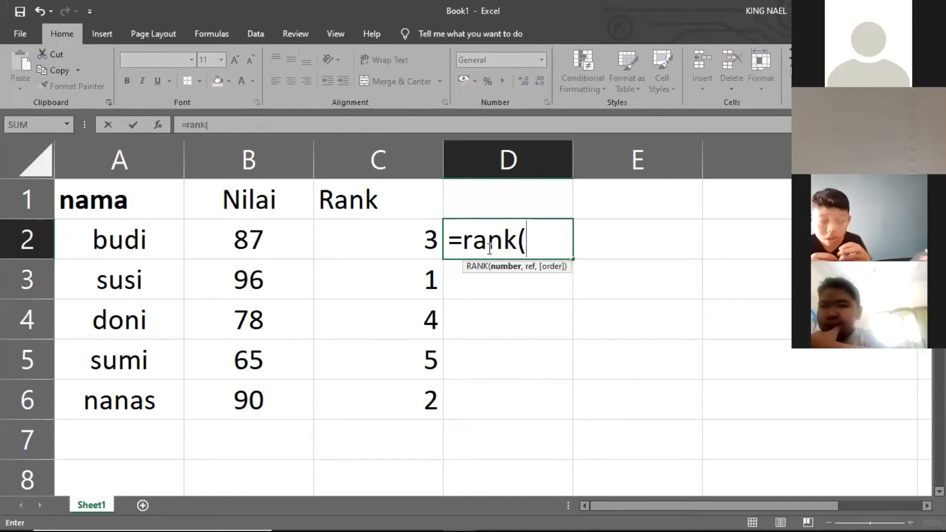
{"action": "left_click", "coordinate": [252, 238]}
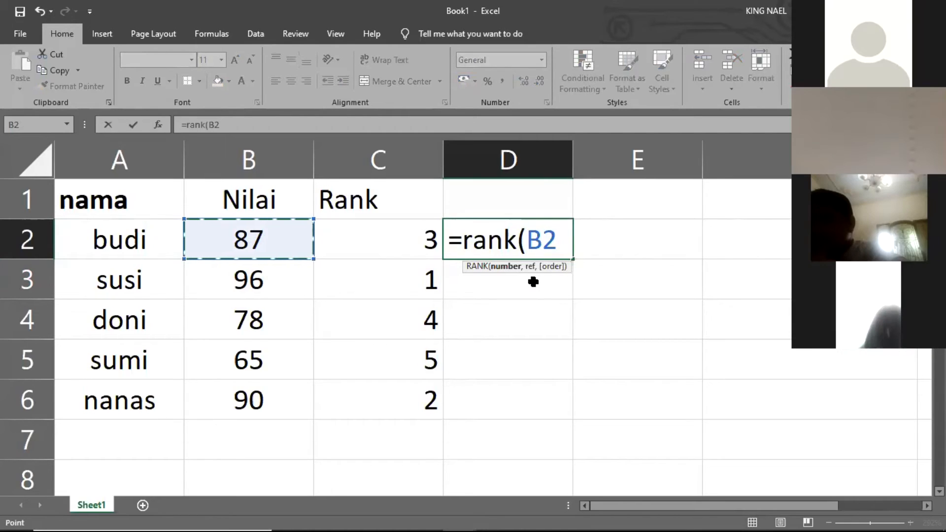
{"action": "type", "text": ","}
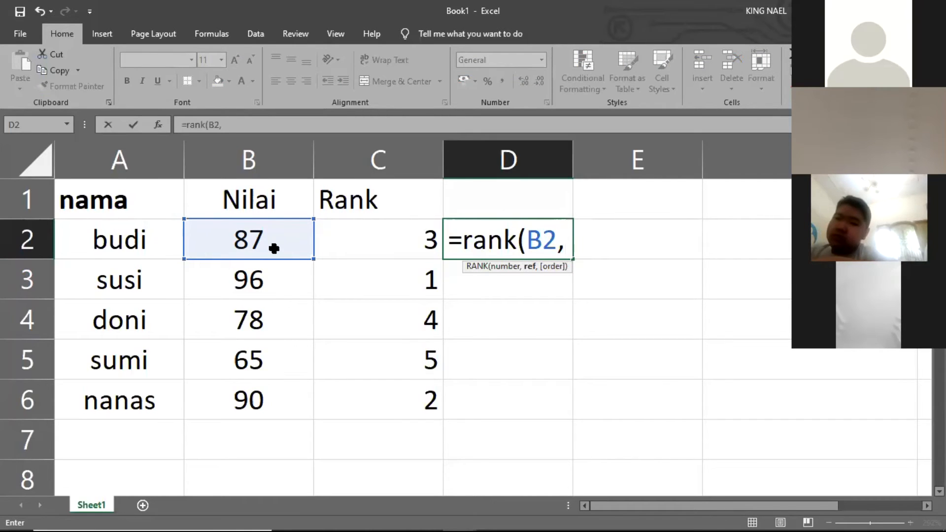
Complete the D2 formula with the absolute range $B$2:$B$6 and descending order 0
{"action": "type", "text": "$"}
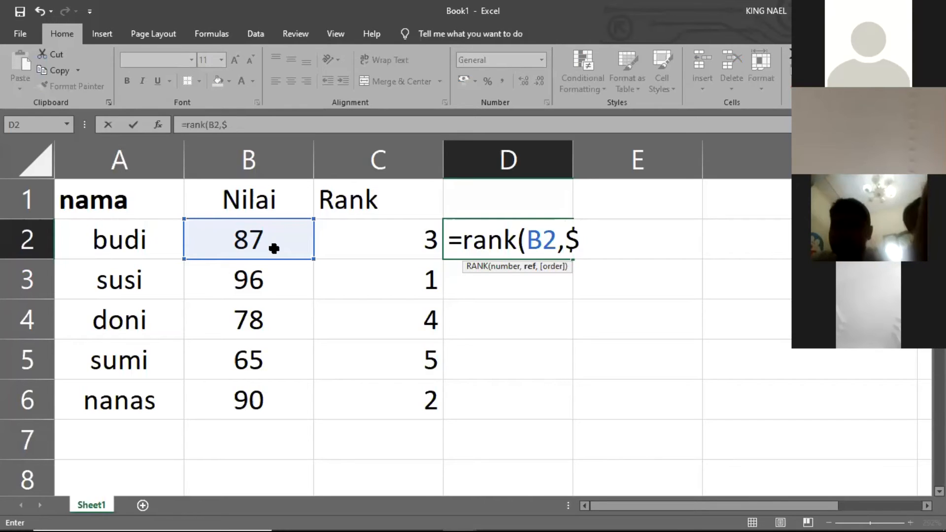
{"action": "type", "text": "B"}
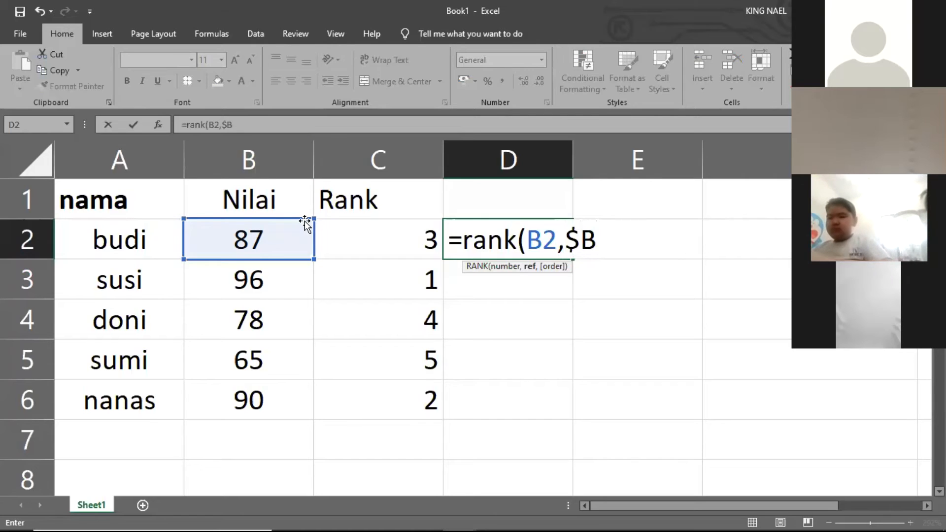
{"action": "type", "text": "$"}
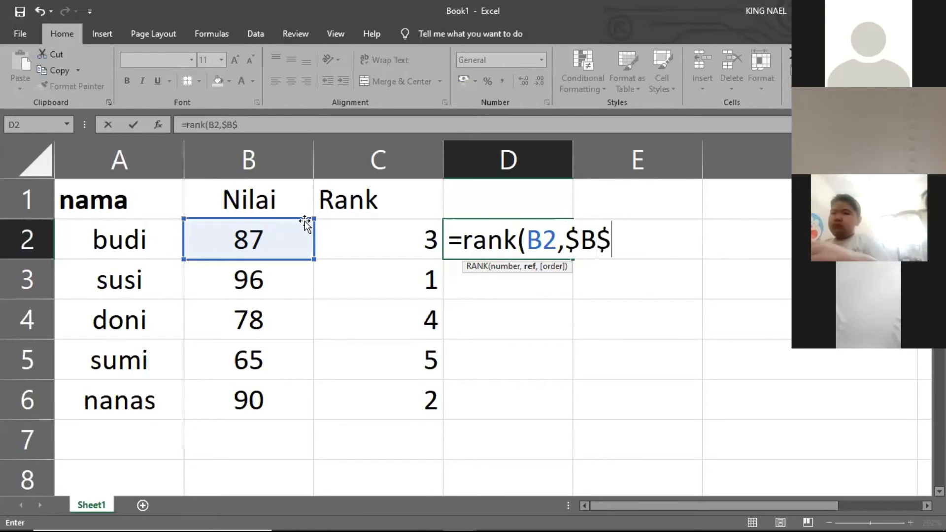
{"action": "type", "text": "2:"}
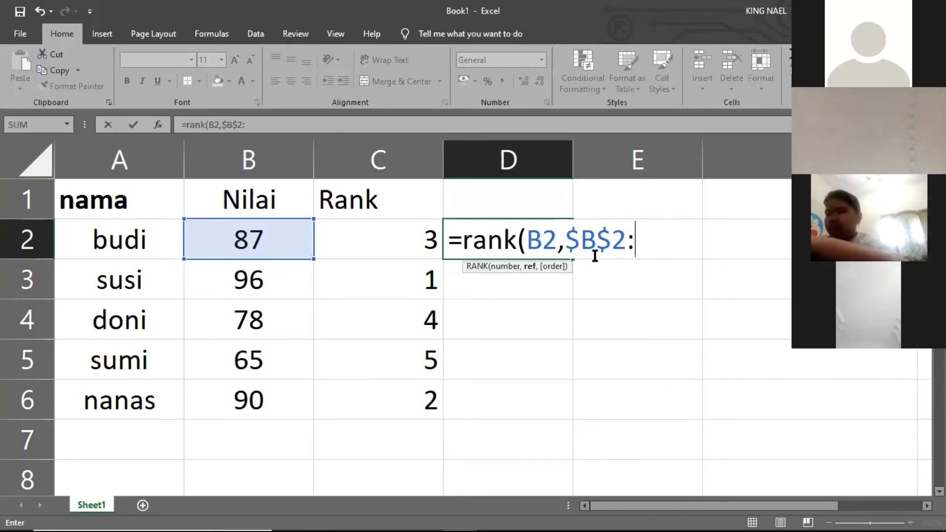
{"action": "type", "text": "$"}
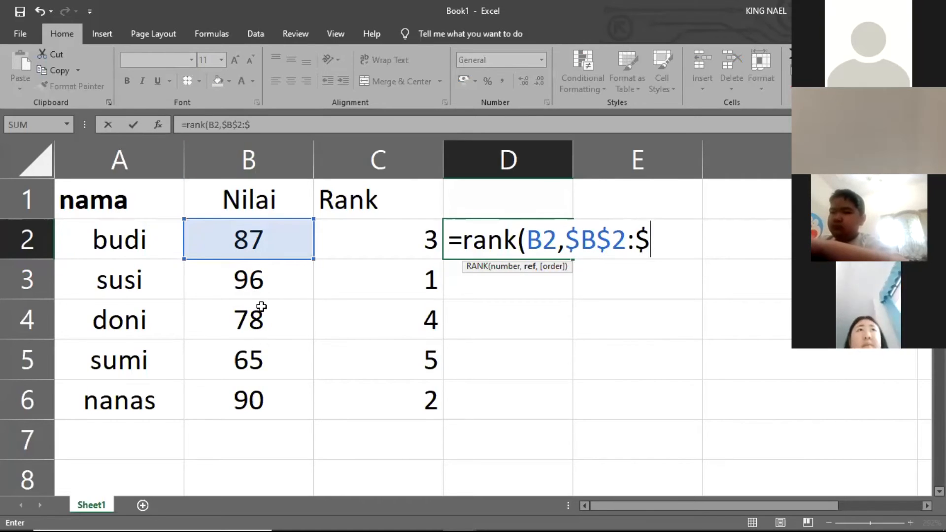
{"action": "type", "text": "B"}
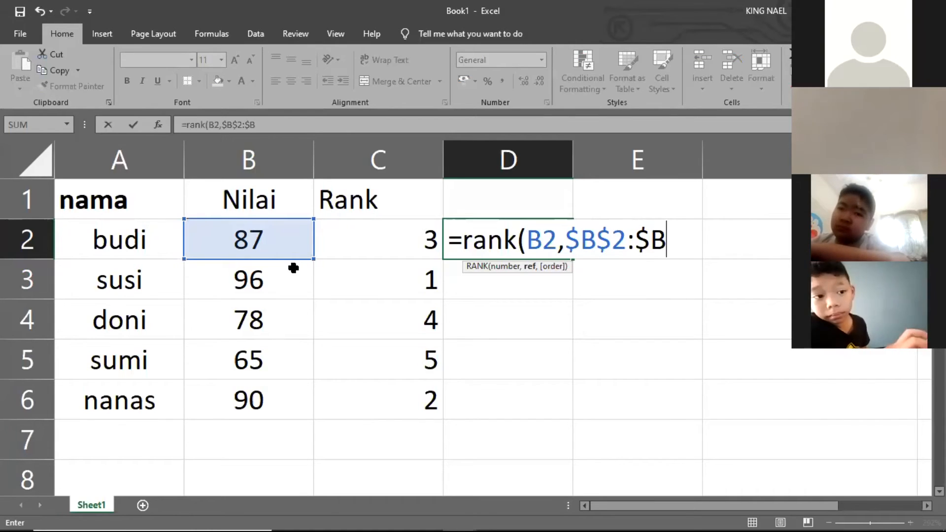
{"action": "type", "text": "$6"}
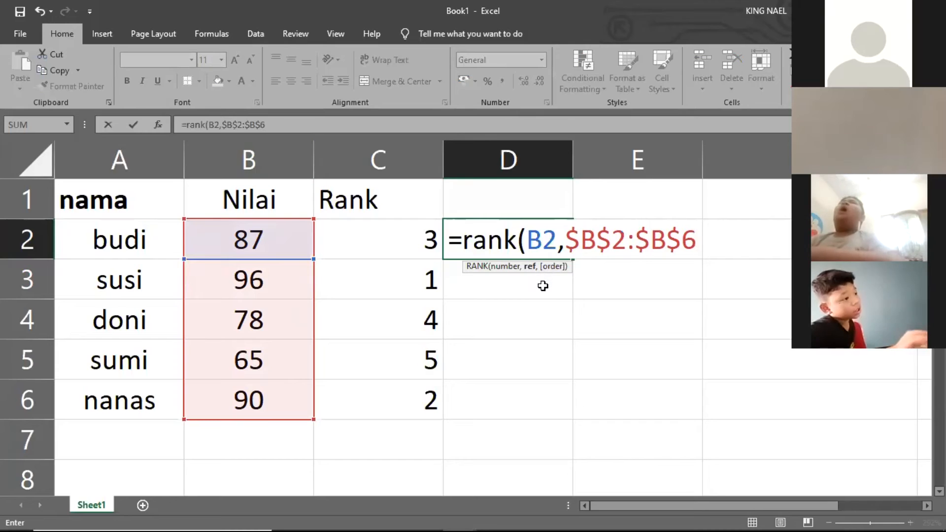
{"action": "type", "text": ","}
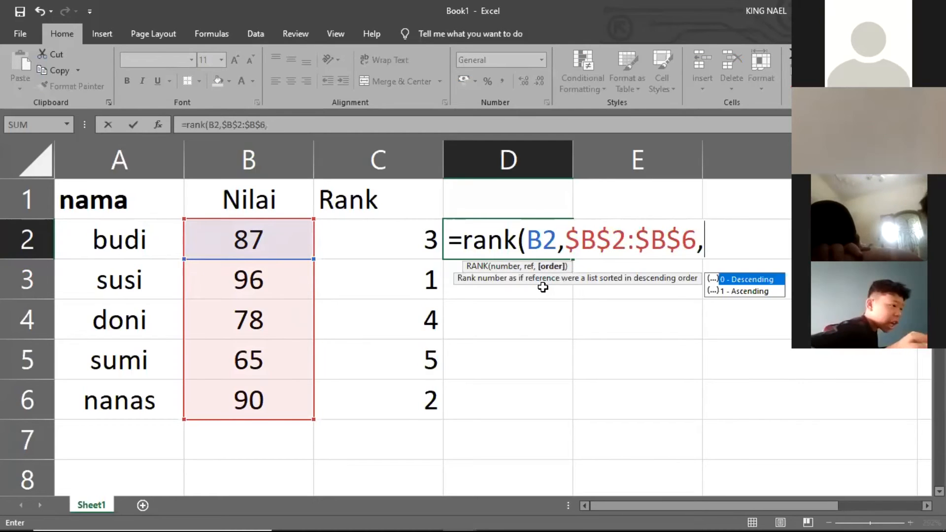
{"action": "type", "text": "0"}
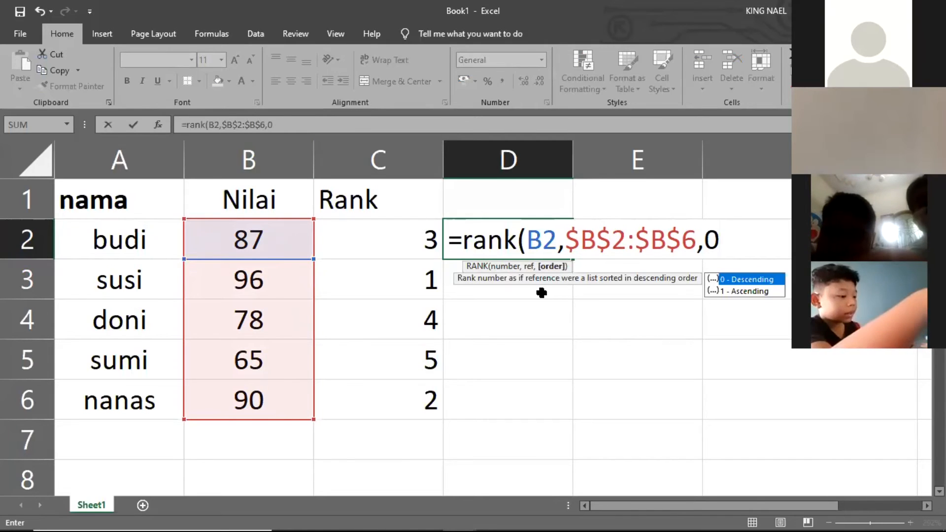
{"action": "type", "text": ")"}
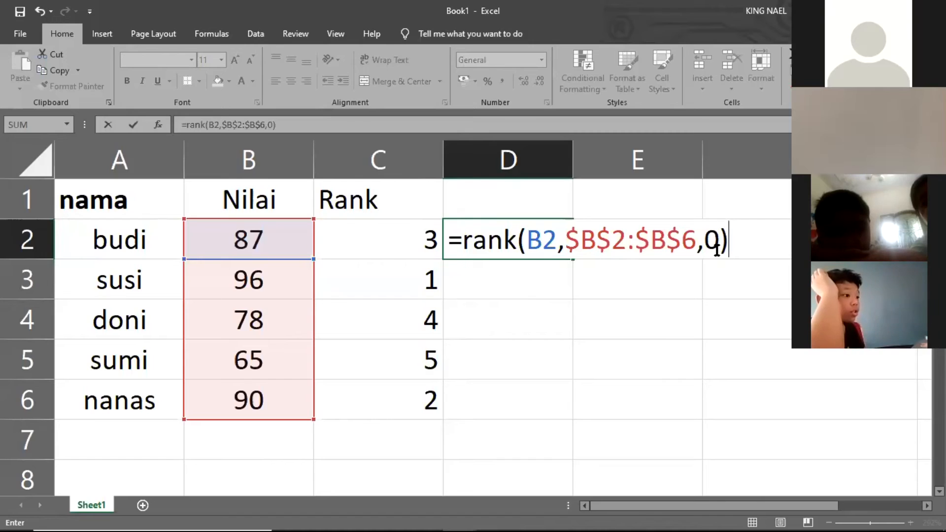
{"action": "key", "text": "Return"}
Enter the relative-reference formula =RANK(B2,B2:B6,0) in E2
{"action": "left_click", "coordinate": [647, 237]}
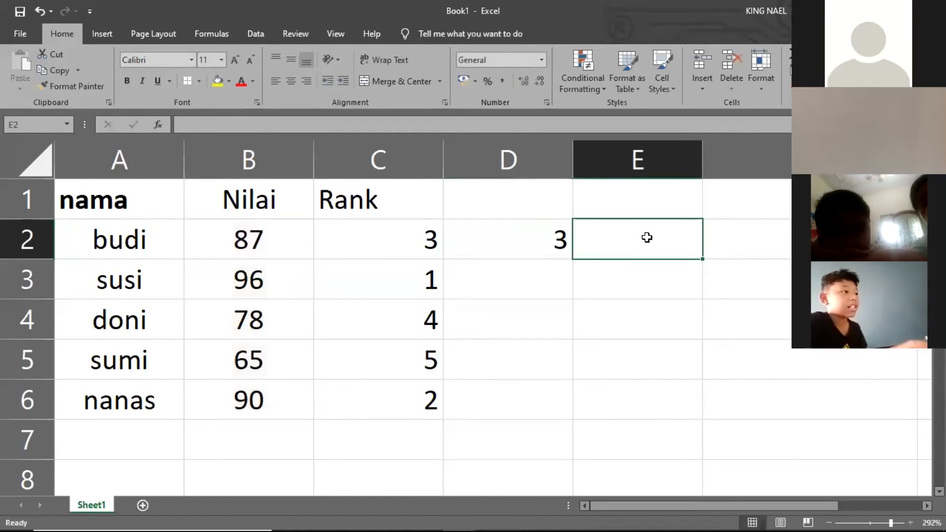
{"action": "type", "text": "="}
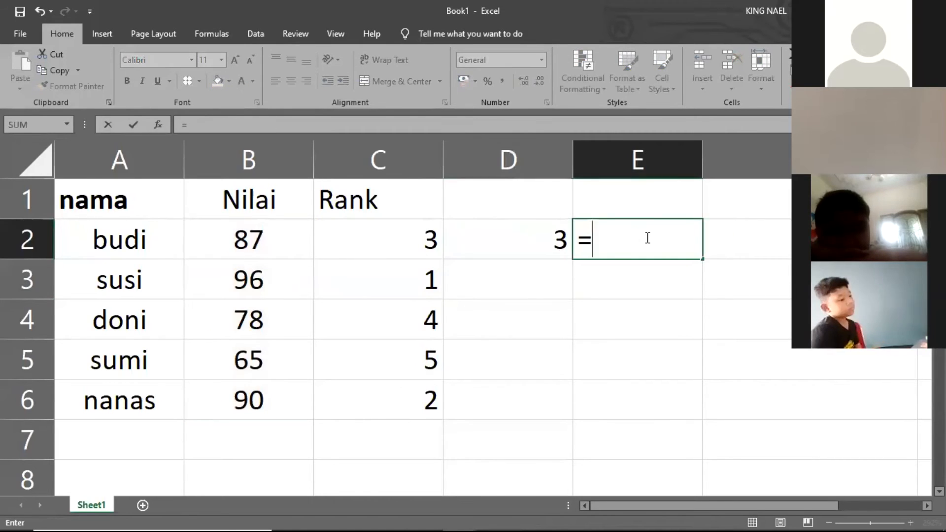
{"action": "type", "text": "rank"}
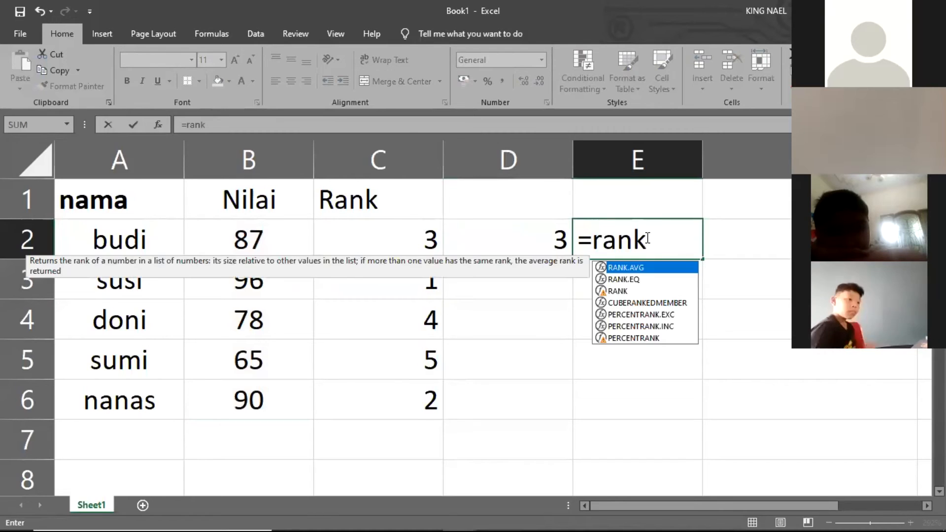
{"action": "type", "text": "("}
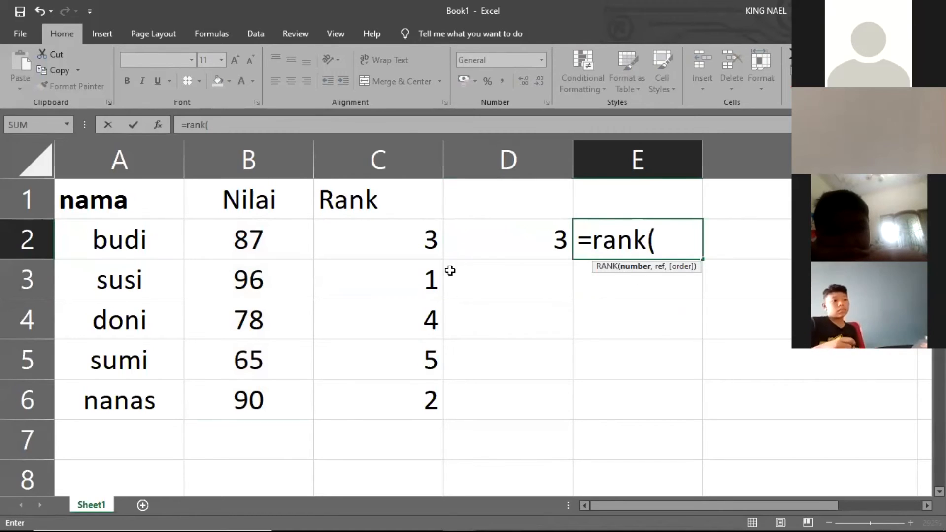
{"action": "left_click", "coordinate": [282, 253]}
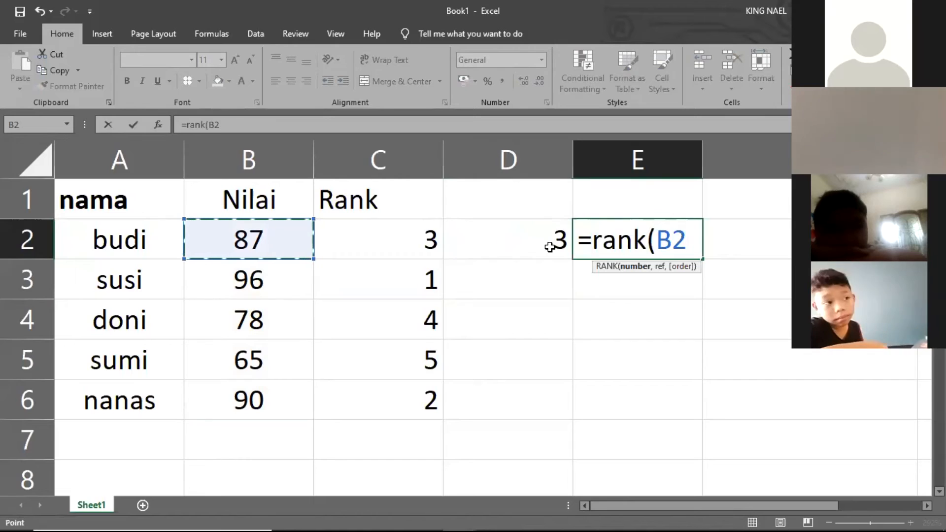
{"action": "type", "text": ","}
{"action": "left_click", "coordinate": [251, 243]}
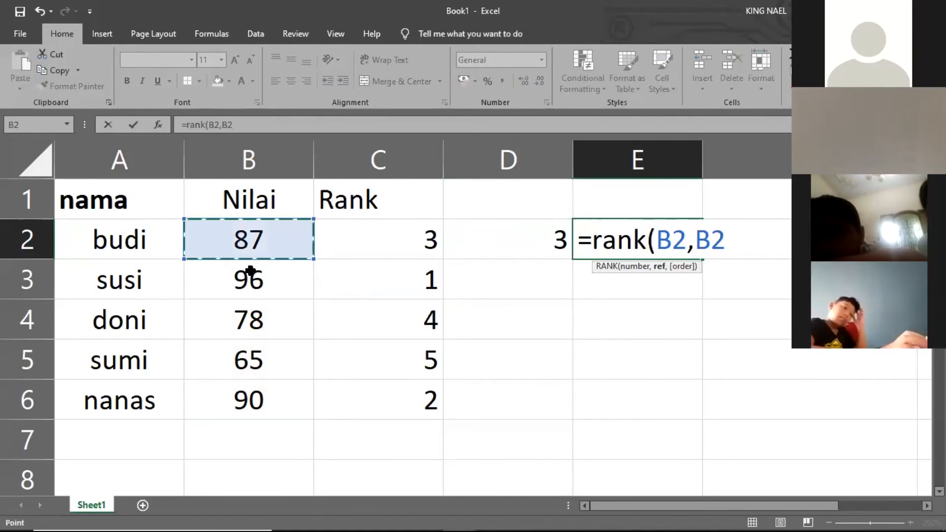
{"action": "left_click_drag", "start_coordinate": [251, 271], "coordinate": [268, 389]}
{"action": "type", "text": ",0)"}
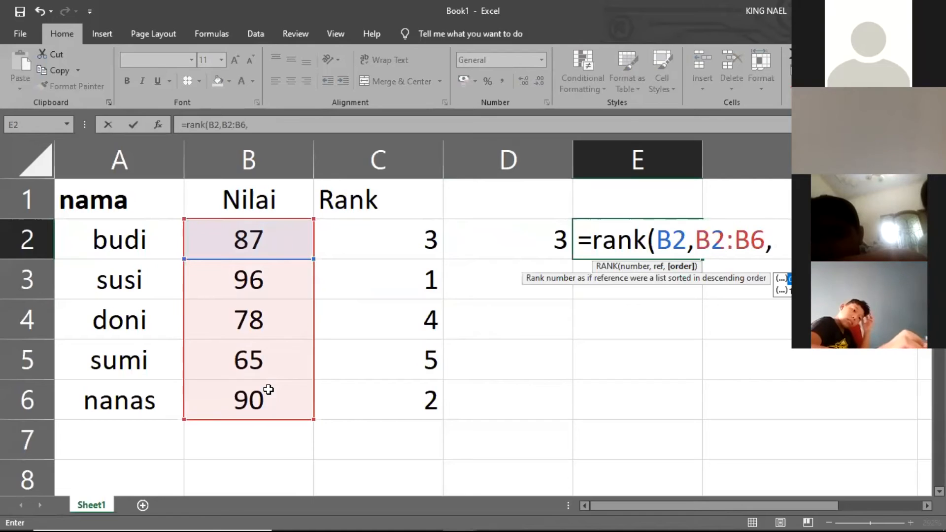
{"action": "key", "text": "Return"}
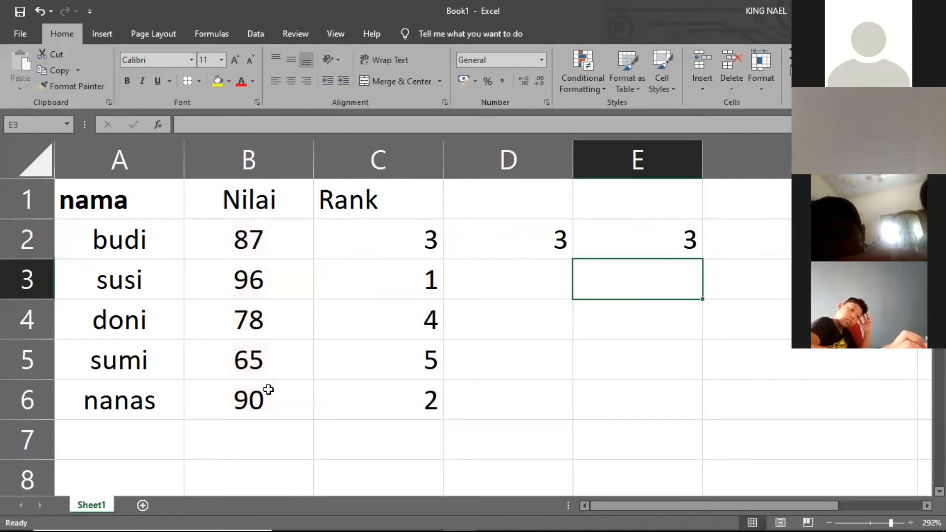
Try filling the relative-reference formula from E2 down to E6, and clear the copies from E3:E6
{"action": "left_click", "coordinate": [622, 251]}
{"action": "left_click_drag", "start_coordinate": [700, 258], "coordinate": [687, 411]}
{"action": "left_click", "coordinate": [659, 384]}
{"action": "left_click_drag", "start_coordinate": [676, 279], "coordinate": [691, 399]}
{"action": "key", "text": "Delete"}
{"action": "left_click", "coordinate": [651, 334]}
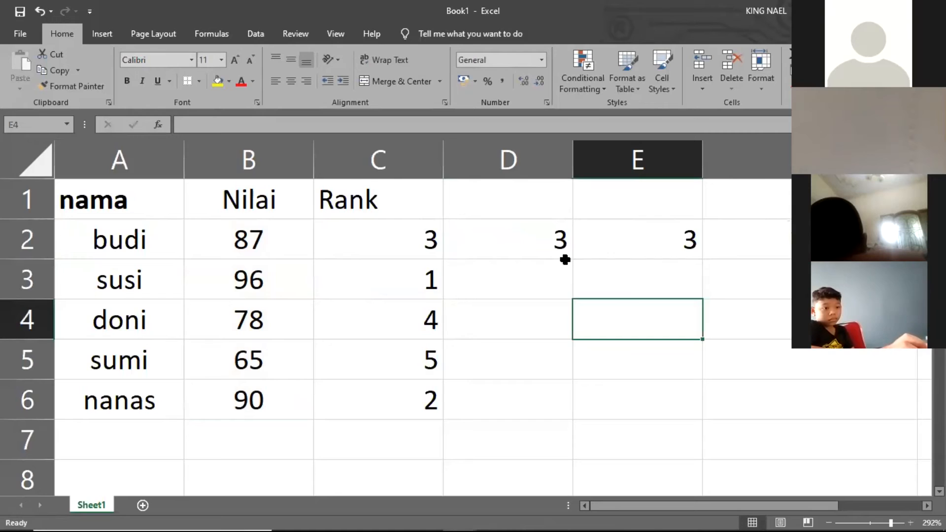
Fill the absolute-reference RANK formula from D2 down to D6
{"action": "left_click", "coordinate": [554, 249]}
{"action": "left_click_drag", "start_coordinate": [574, 257], "coordinate": [584, 403]}
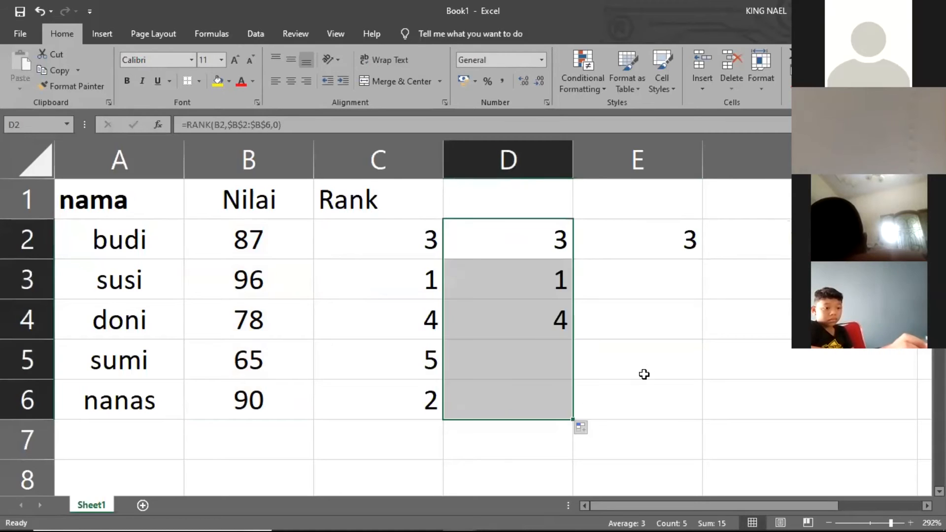
{"action": "left_click", "coordinate": [581, 368]}
Compare the absolute-reference RANK formula in D2 with the relative-reference RANK formula in E2
{"action": "left_click", "coordinate": [649, 239]}
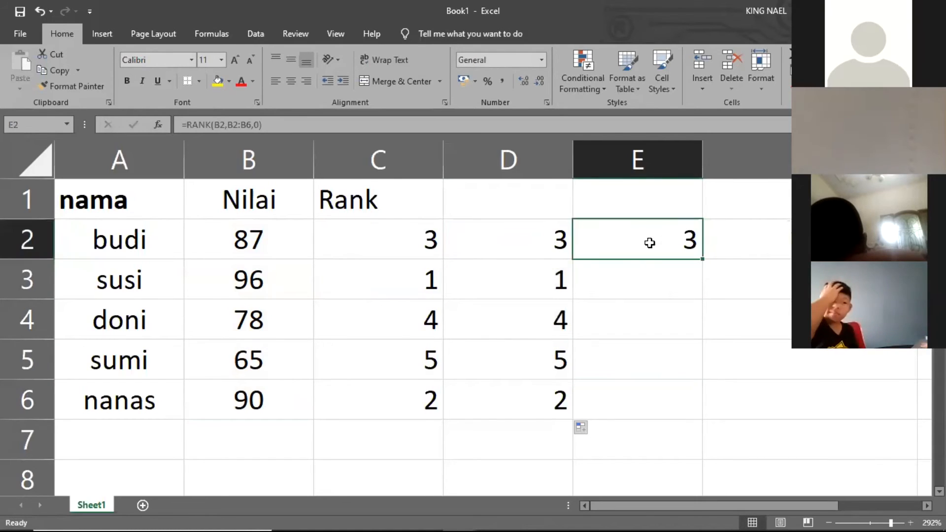
{"action": "left_click", "coordinate": [544, 247]}
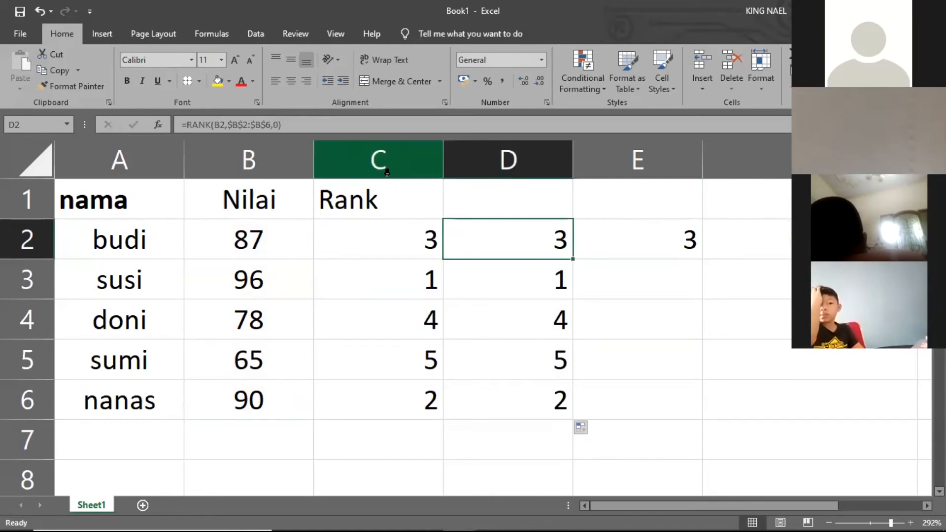
{"action": "left_click", "coordinate": [672, 249]}
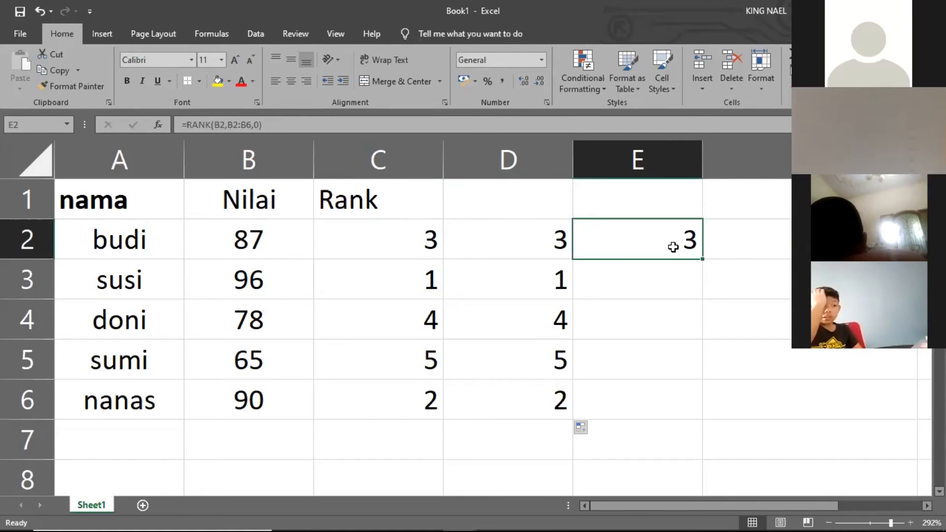
{"action": "left_click", "coordinate": [669, 269]}
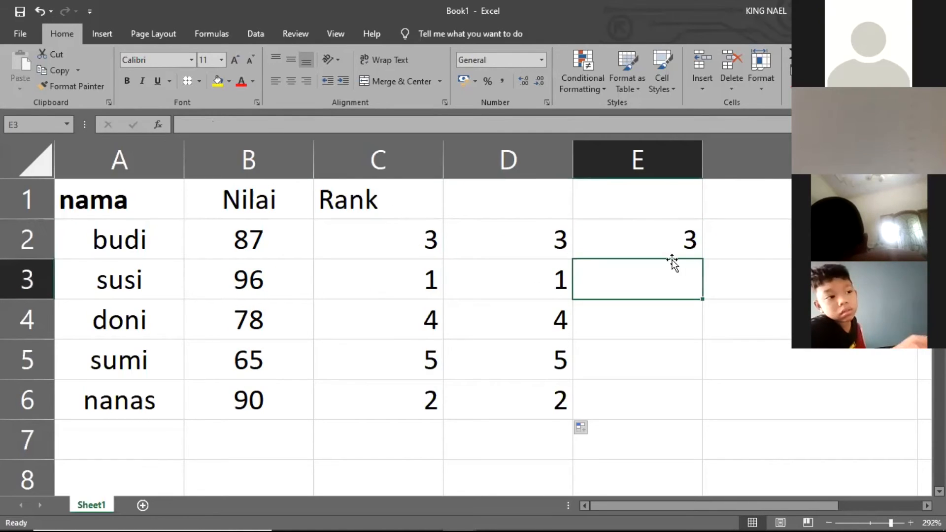
{"action": "left_click", "coordinate": [673, 249]}
{"action": "left_click", "coordinate": [687, 271]}
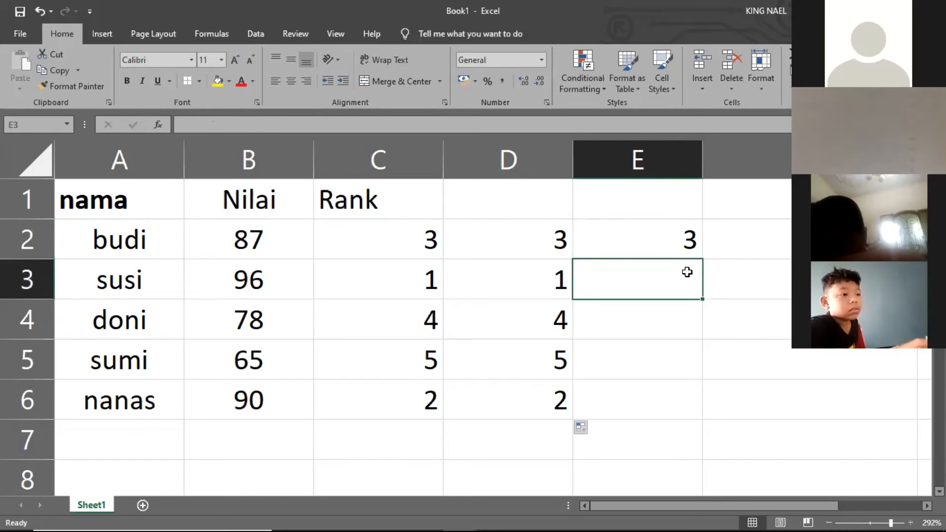
{"action": "left_click", "coordinate": [682, 244]}
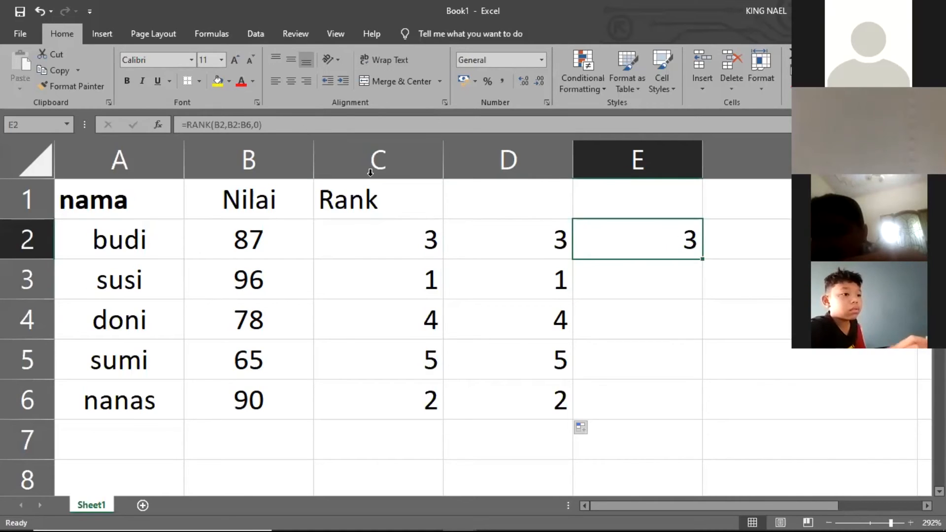
{"action": "left_click", "coordinate": [550, 248]}
{"action": "left_click", "coordinate": [619, 250]}
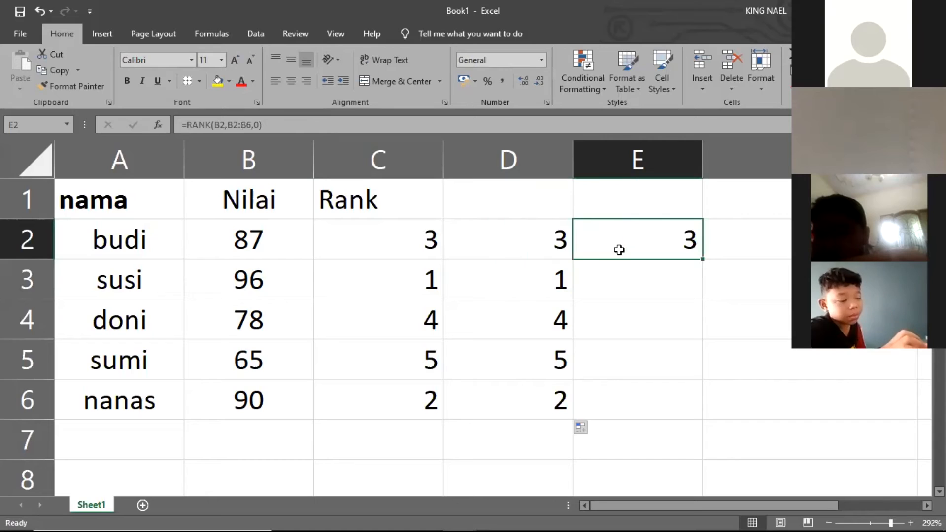
{"action": "left_click", "coordinate": [503, 239]}
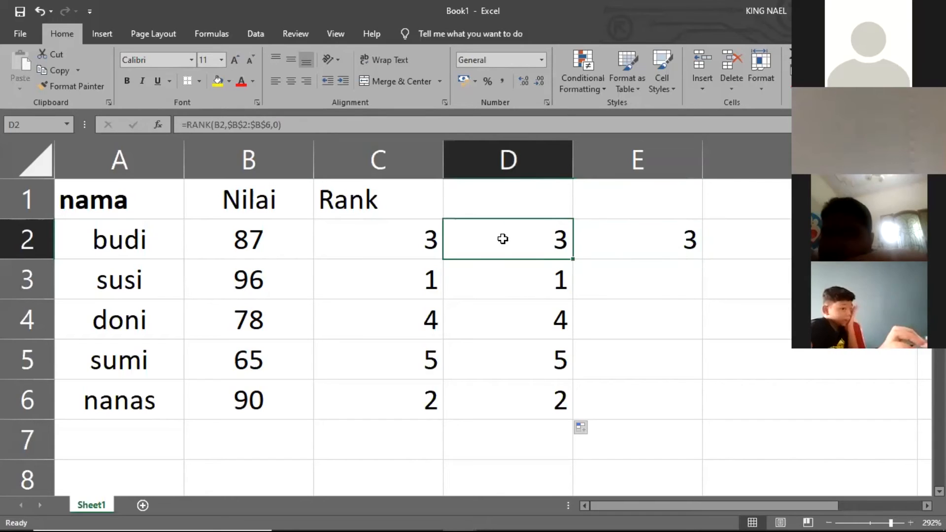
{"action": "left_click", "coordinate": [629, 238]}
{"action": "left_click", "coordinate": [535, 246]}
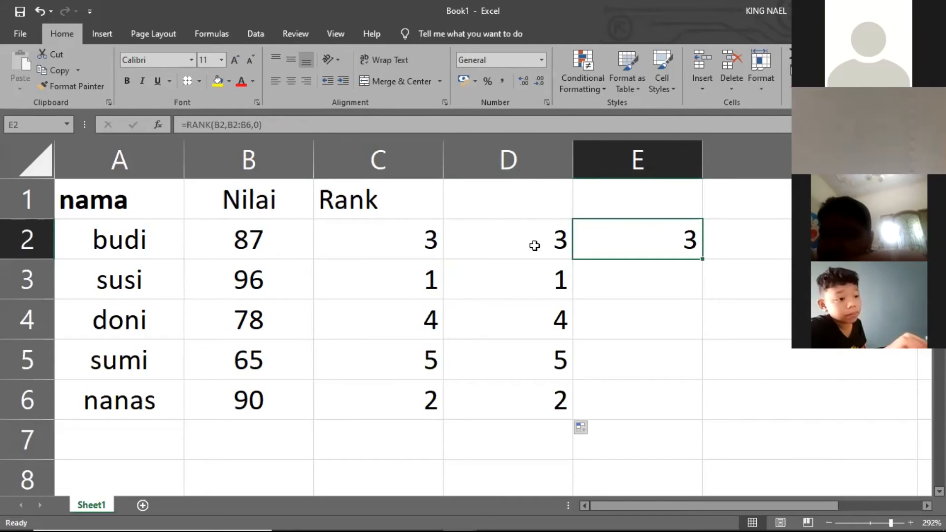
Clear the relative-reference RANK formula from E2
{"action": "left_click", "coordinate": [646, 236]}
{"action": "key", "text": "Delete"}
{"action": "left_click", "coordinate": [642, 330]}
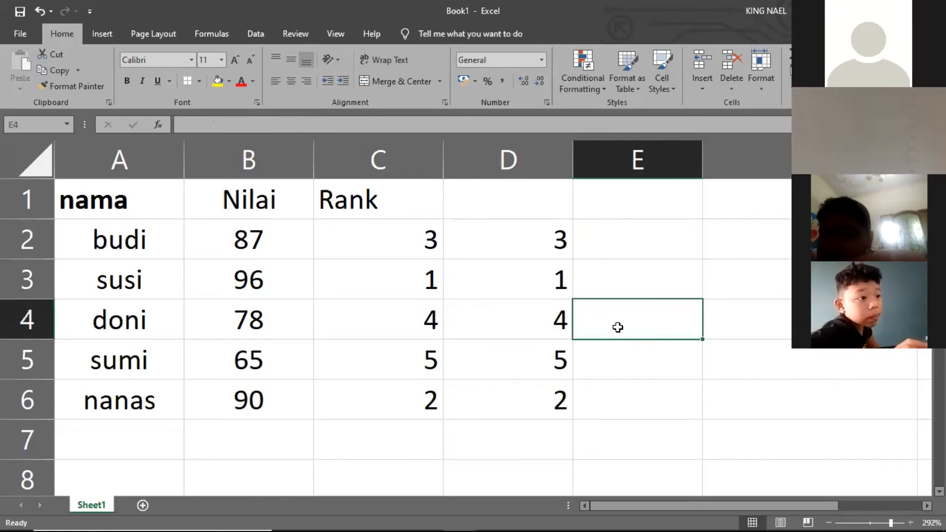
{"action": "left_click", "coordinate": [552, 245]}
{"action": "left_click", "coordinate": [629, 243]}
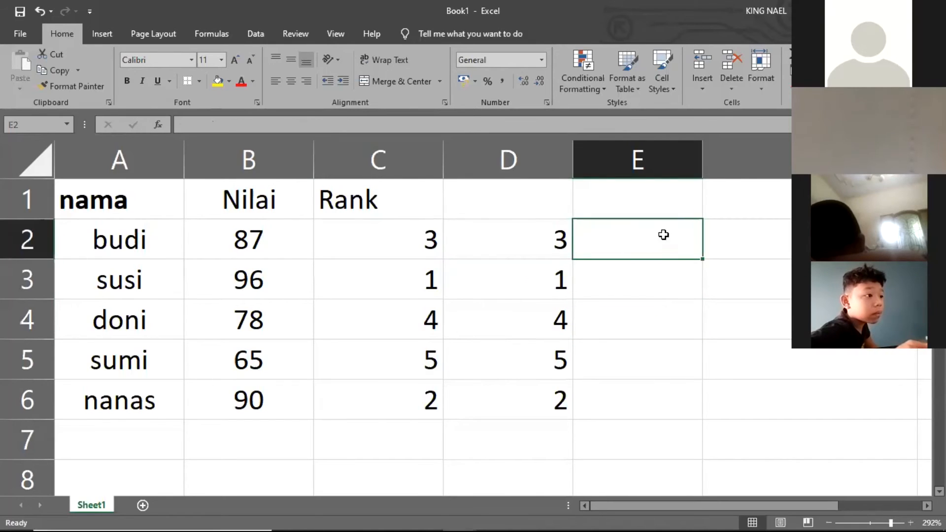
{"action": "left_click", "coordinate": [658, 276]}
{"action": "left_click", "coordinate": [661, 333]}
{"action": "left_click", "coordinate": [664, 363]}
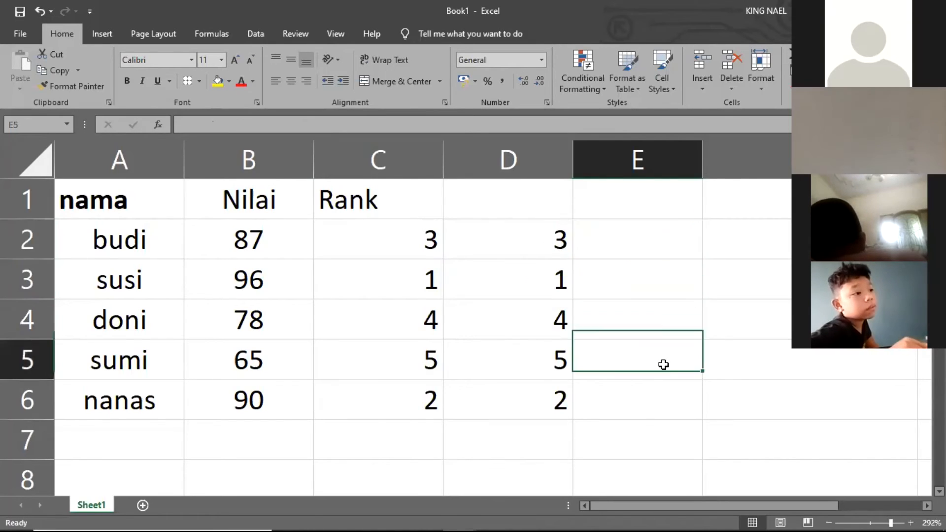
{"action": "left_click", "coordinate": [665, 393]}
{"action": "left_click", "coordinate": [647, 276]}
{"action": "left_click", "coordinate": [648, 241]}
Examine the absolute-reference RANK formula in D2 and the score cell B2 that it ranks
{"action": "left_click", "coordinate": [539, 256]}
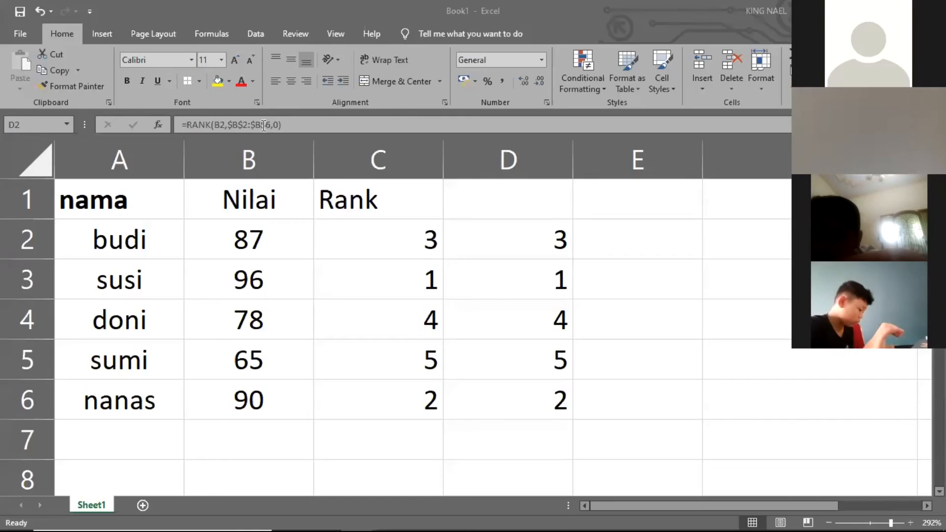
{"action": "left_click", "coordinate": [214, 128]}
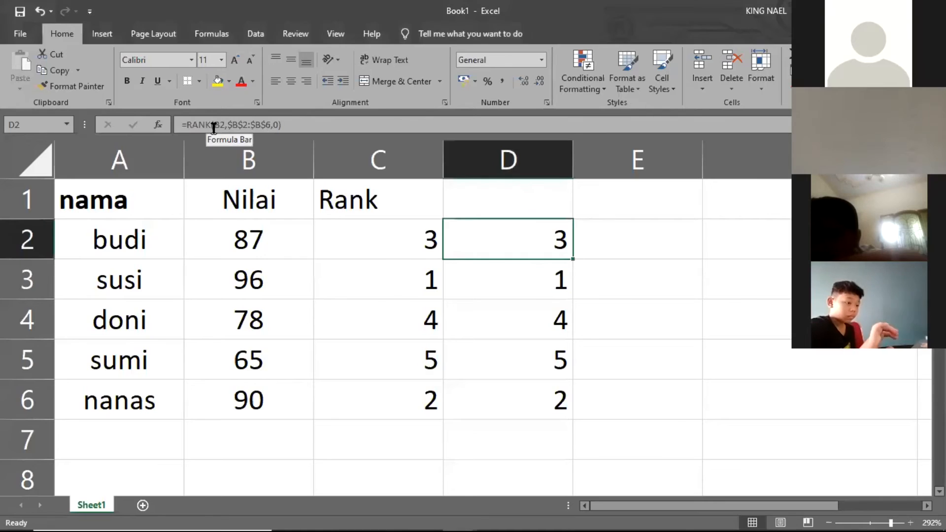
{"action": "left_click", "coordinate": [264, 245]}
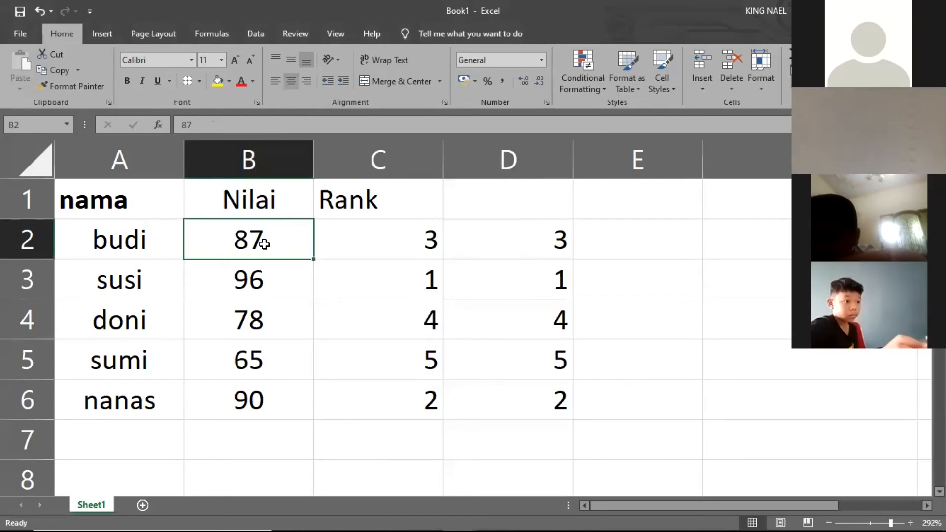
{"action": "key", "text": "Right"}
{"action": "key", "text": "Right"}
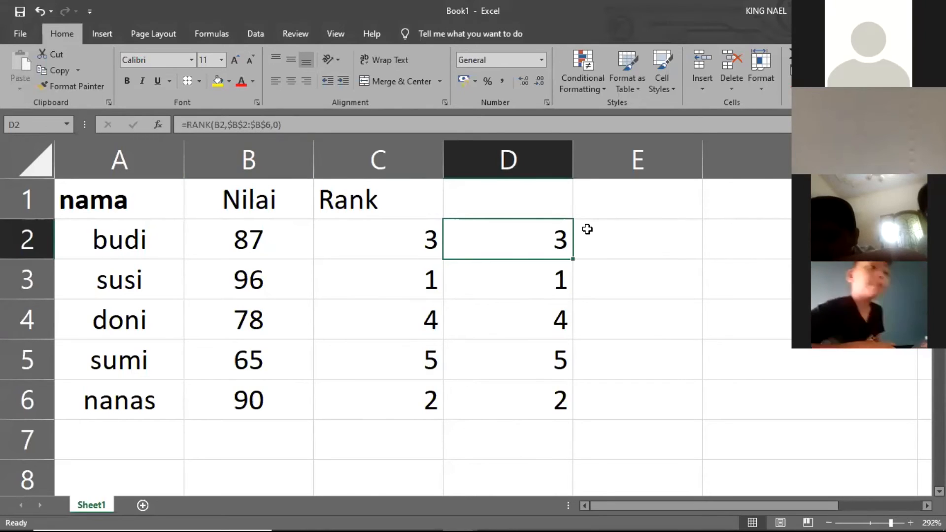
Clear the RANK formulas from D2:D6, keeping the ranks in column C
{"action": "left_click_drag", "start_coordinate": [428, 241], "coordinate": [504, 381]}
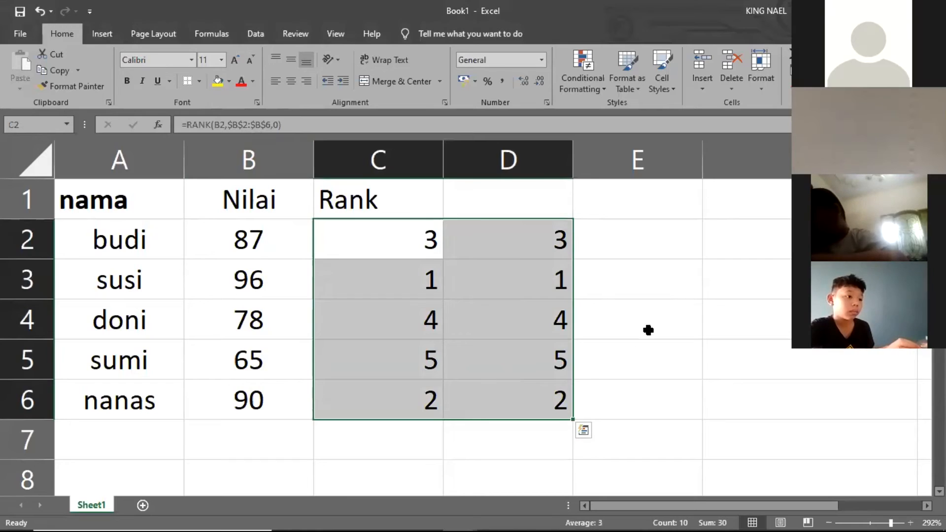
{"action": "left_click", "coordinate": [648, 330]}
{"action": "left_click_drag", "start_coordinate": [557, 244], "coordinate": [544, 403]}
{"action": "key", "text": "Delete"}
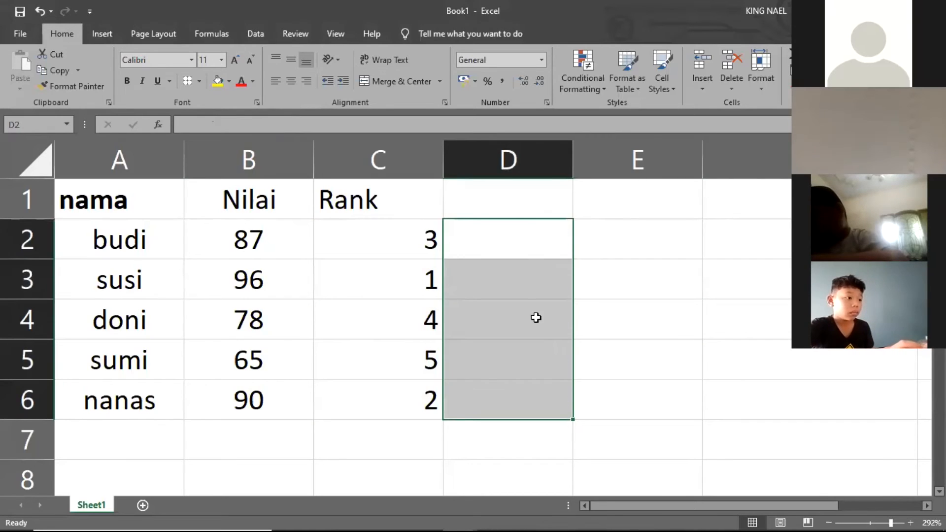
Enter the formula =RANK(B2,$B$2:$B$6,0) in D2 to rank the first score in descending order
{"action": "left_click", "coordinate": [523, 252]}
{"action": "type", "text": "="}
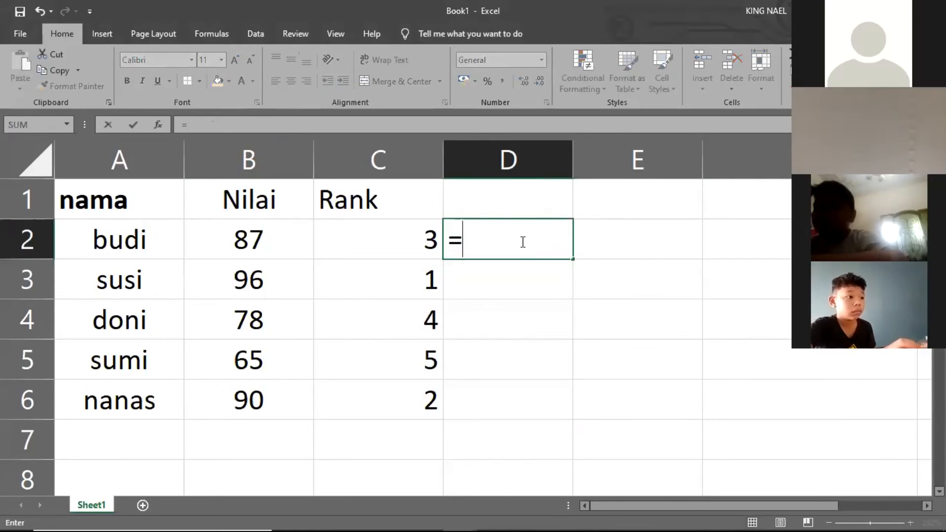
{"action": "type", "text": "rank("}
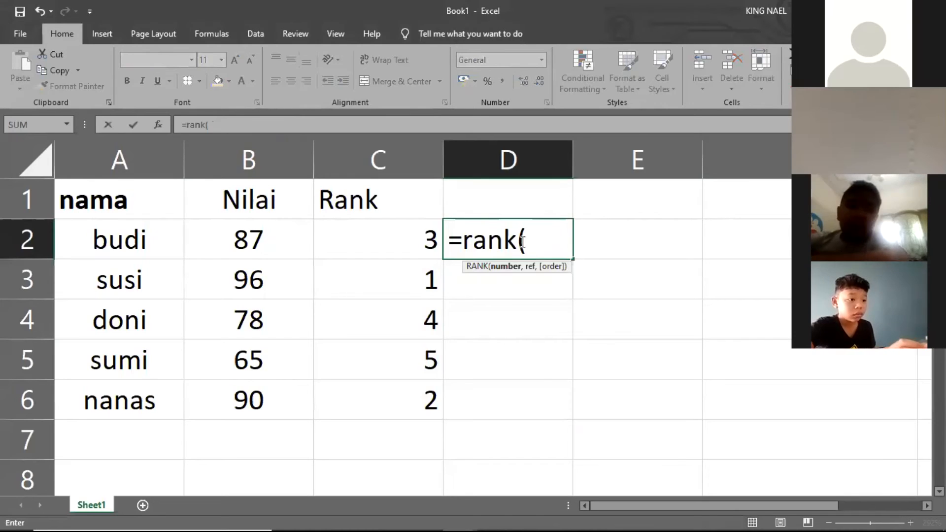
{"action": "left_click", "coordinate": [255, 238]}
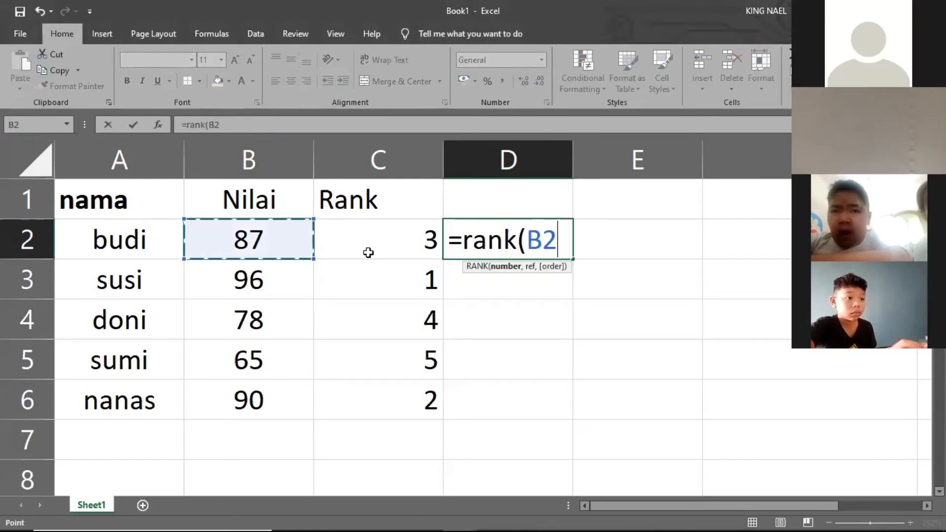
{"action": "type", "text": ","}
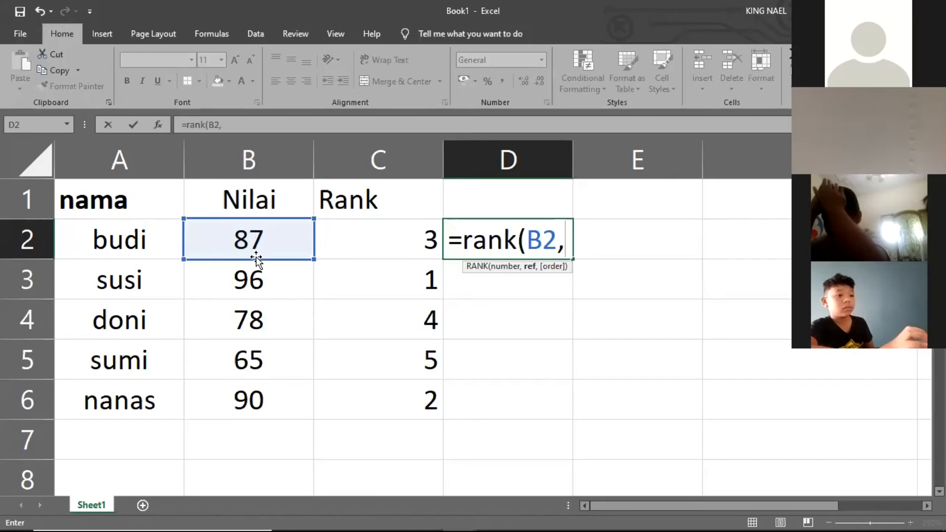
{"action": "type", "text": "$"}
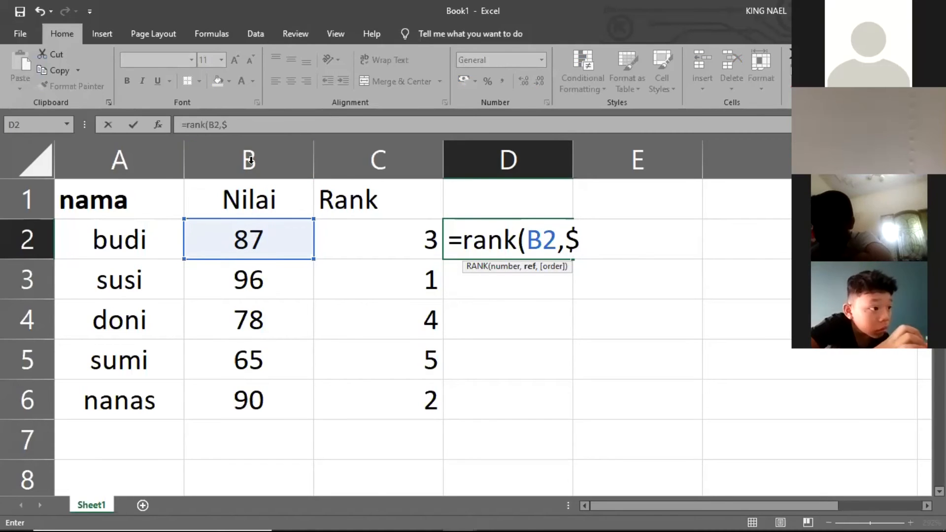
{"action": "type", "text": "B"}
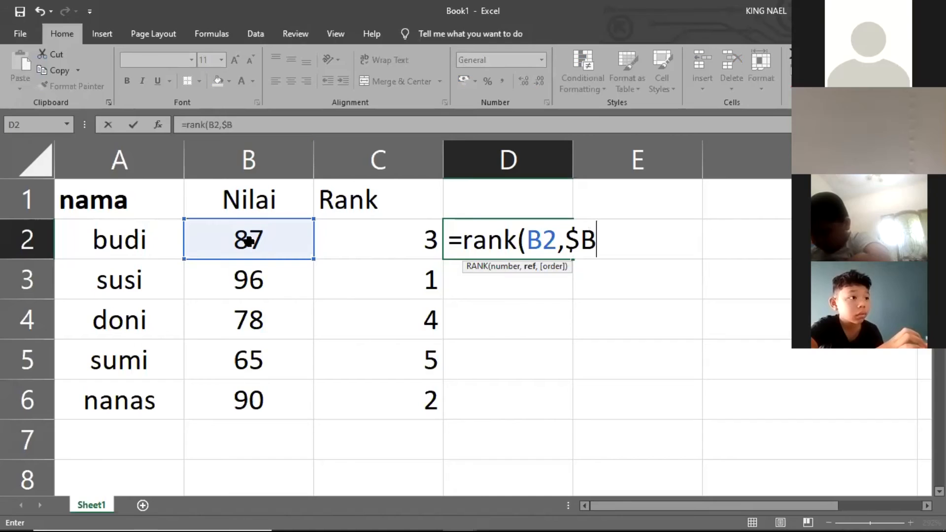
{"action": "type", "text": "$2"}
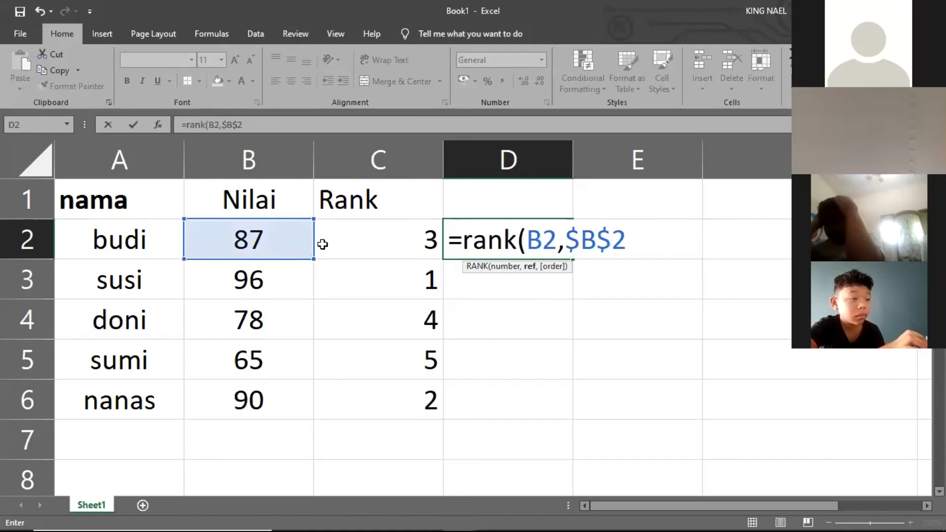
{"action": "type", "text": ":"}
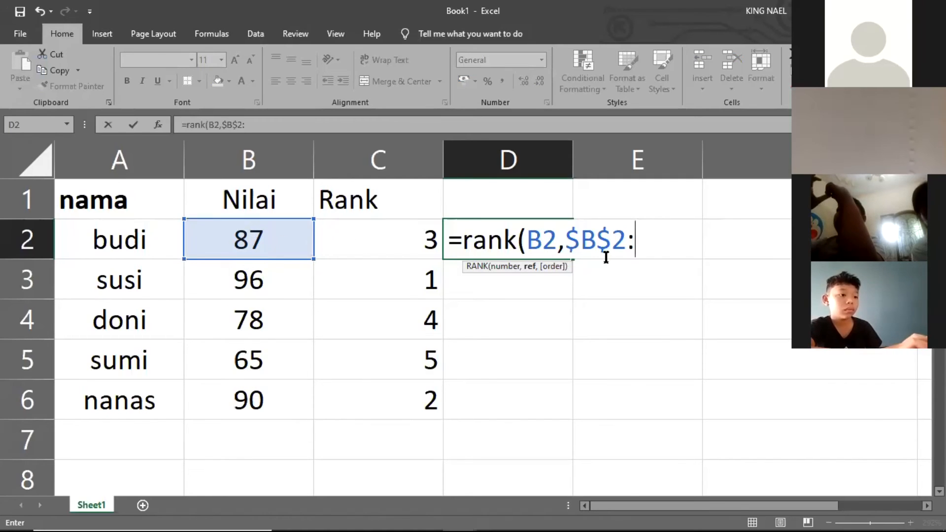
{"action": "type", "text": "$"}
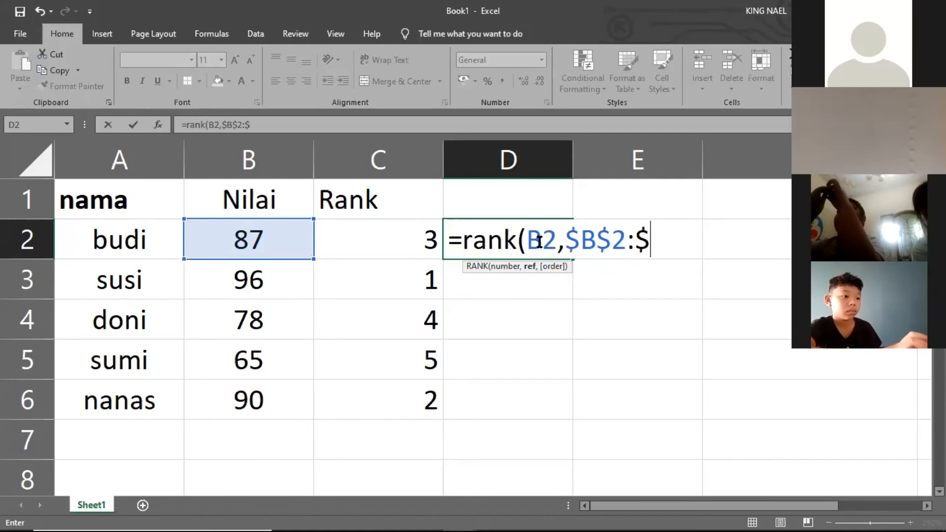
{"action": "type", "text": "B"}
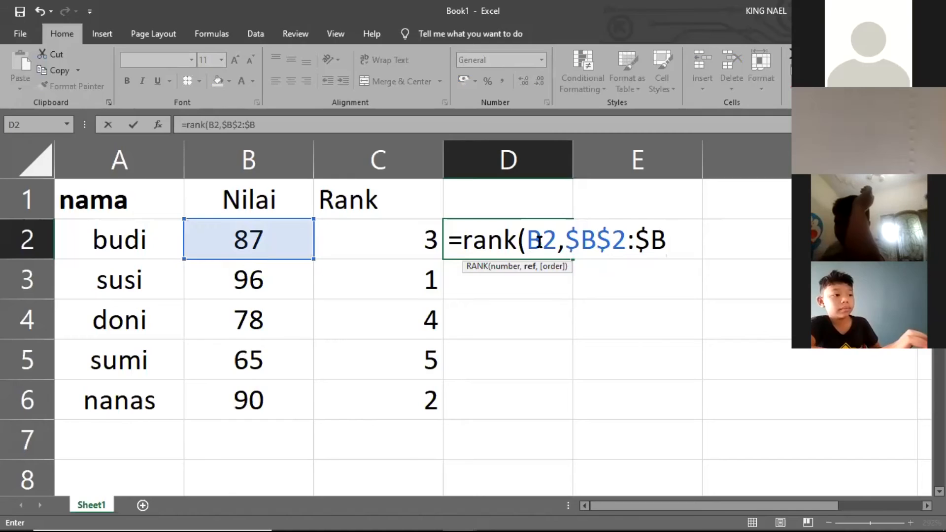
{"action": "type", "text": "$6"}
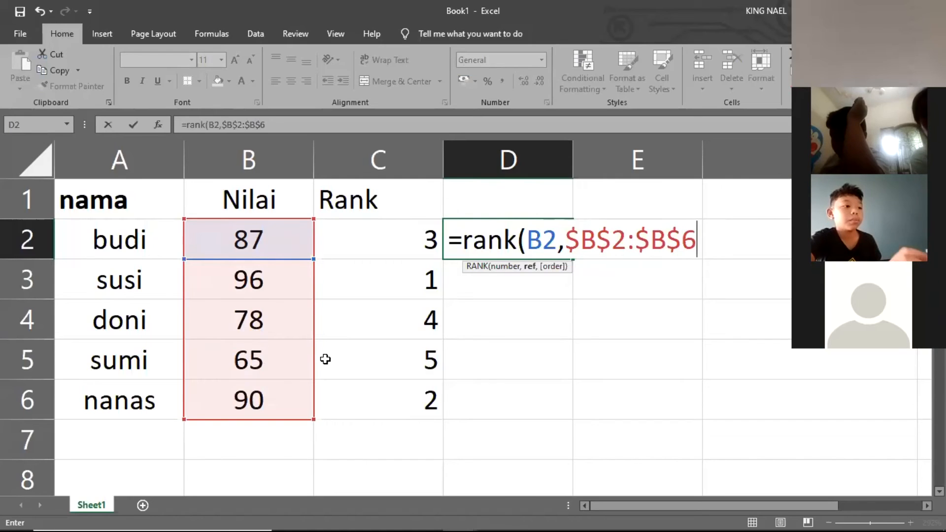
{"action": "type", "text": ","}
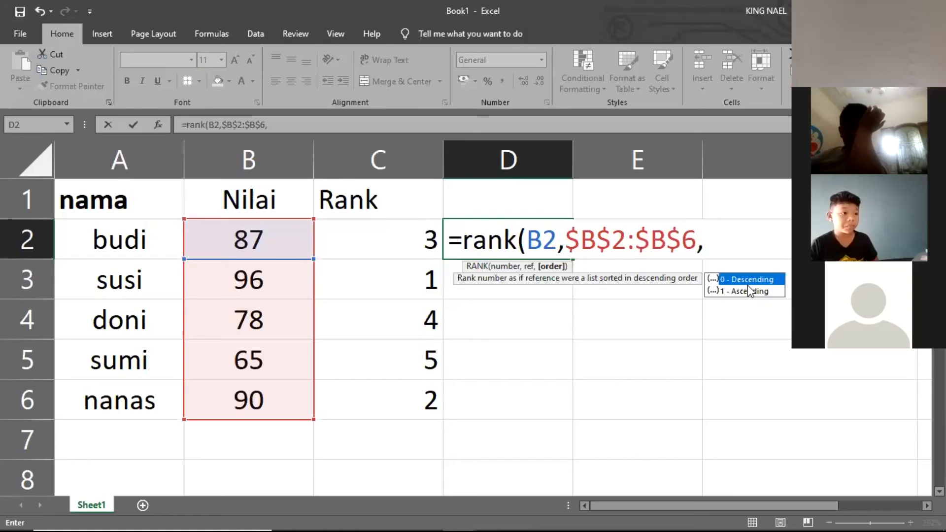
{"action": "type", "text": "0"}
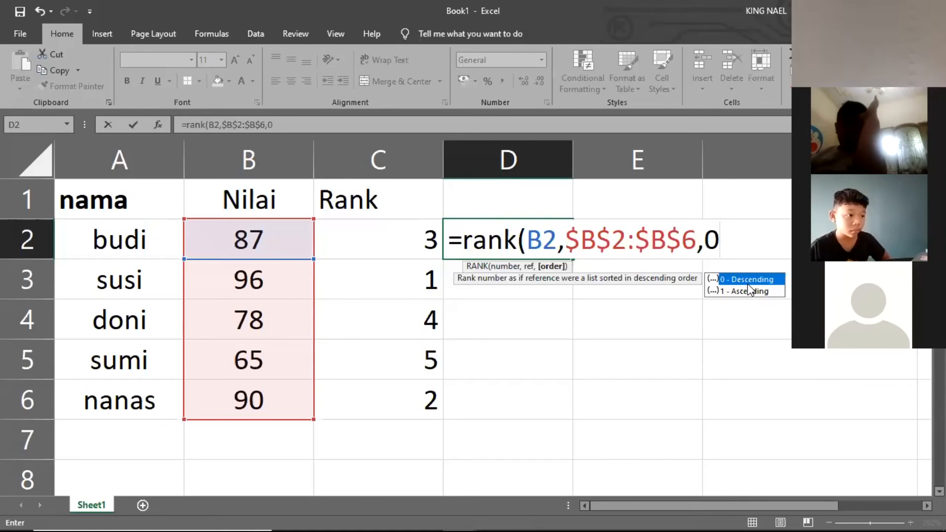
{"action": "type", "text": ")"}
{"action": "key", "text": "Return"}
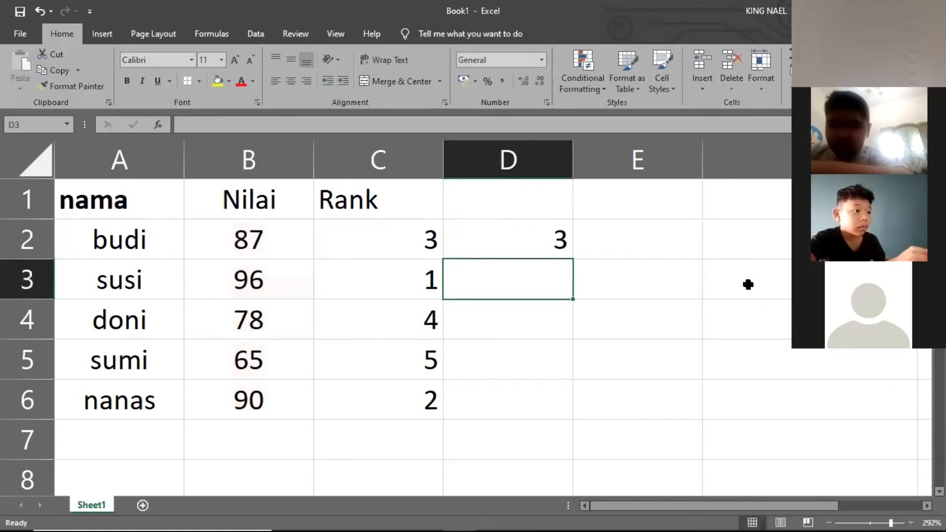
Fill the RANK formula from D2 down through D6 for the remaining students
{"action": "left_click", "coordinate": [523, 240]}
{"action": "left_click_drag", "start_coordinate": [575, 260], "coordinate": [575, 413]}
{"action": "left_click", "coordinate": [639, 321]}
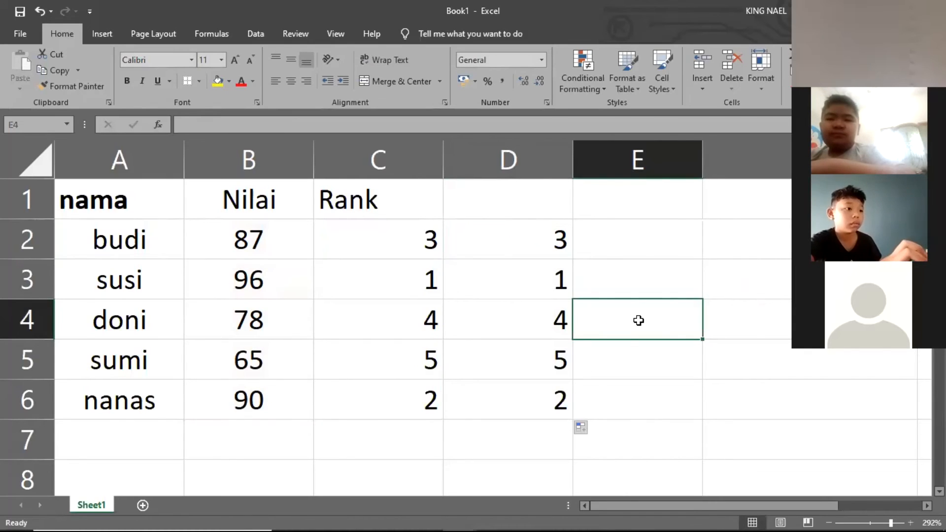
{"action": "scroll", "coordinate": [639, 321], "scroll_direction": "down", "scroll_amount": 2}
{"action": "scroll", "coordinate": [638, 321], "scroll_direction": "up", "scroll_amount": 2}
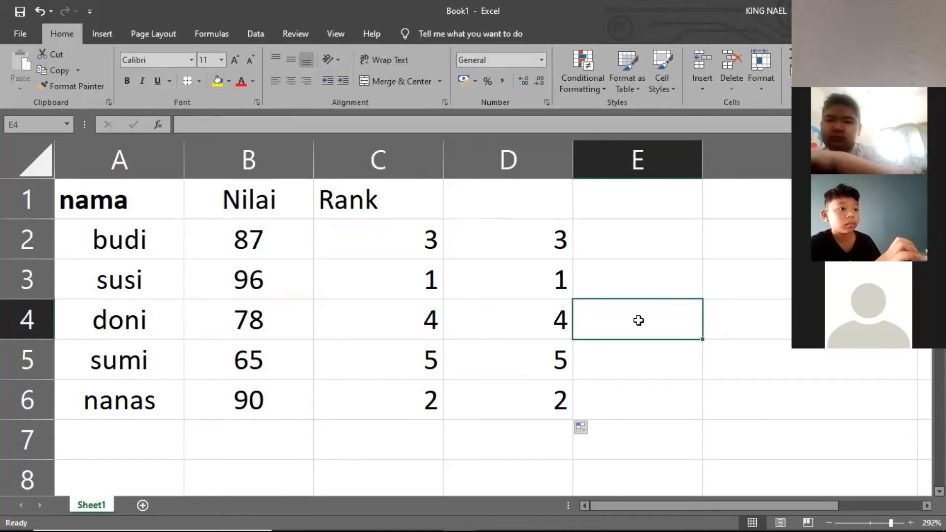